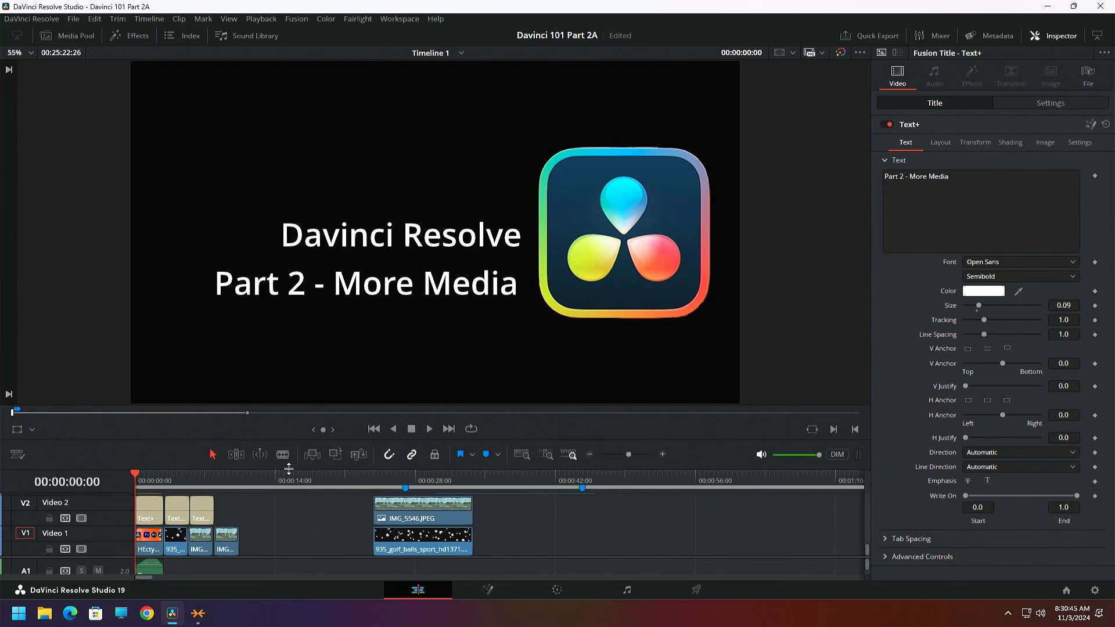
Enlarge the timeline area to reveal more tracks and show the media pool beside the viewer
{"action": "left_click_drag", "start_coordinate": [289, 469], "coordinate": [289, 392]}
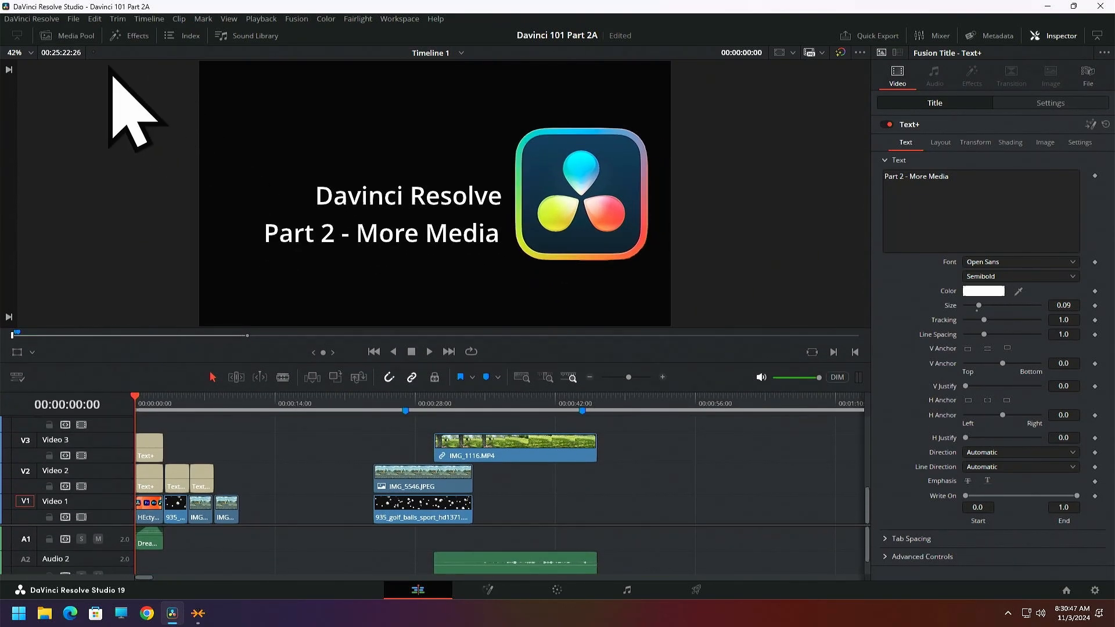
{"action": "left_click", "coordinate": [74, 35]}
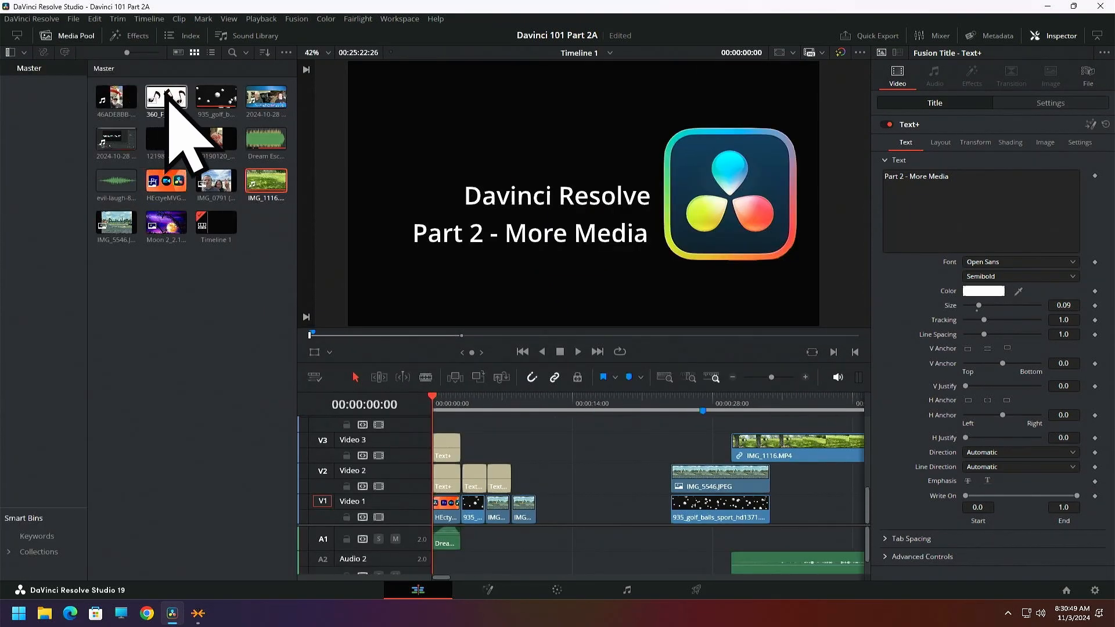
Import the hqdefault car image from the network computer's OBS > Obs Resources folder into the Master bin
{"action": "right_click", "coordinate": [132, 293]}
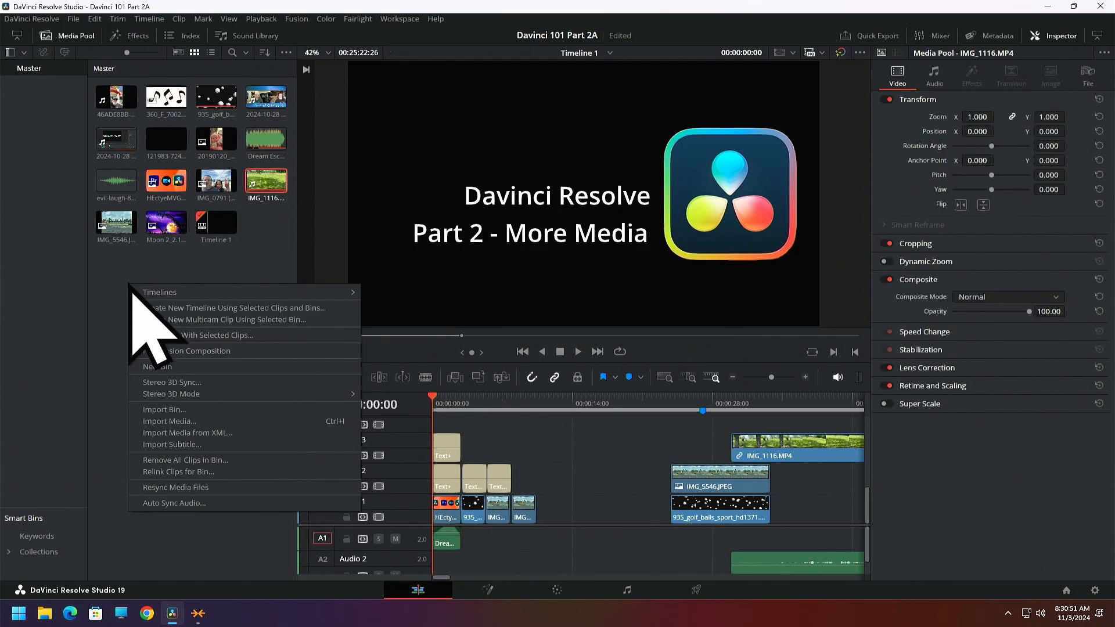
{"action": "left_click", "coordinate": [175, 422]}
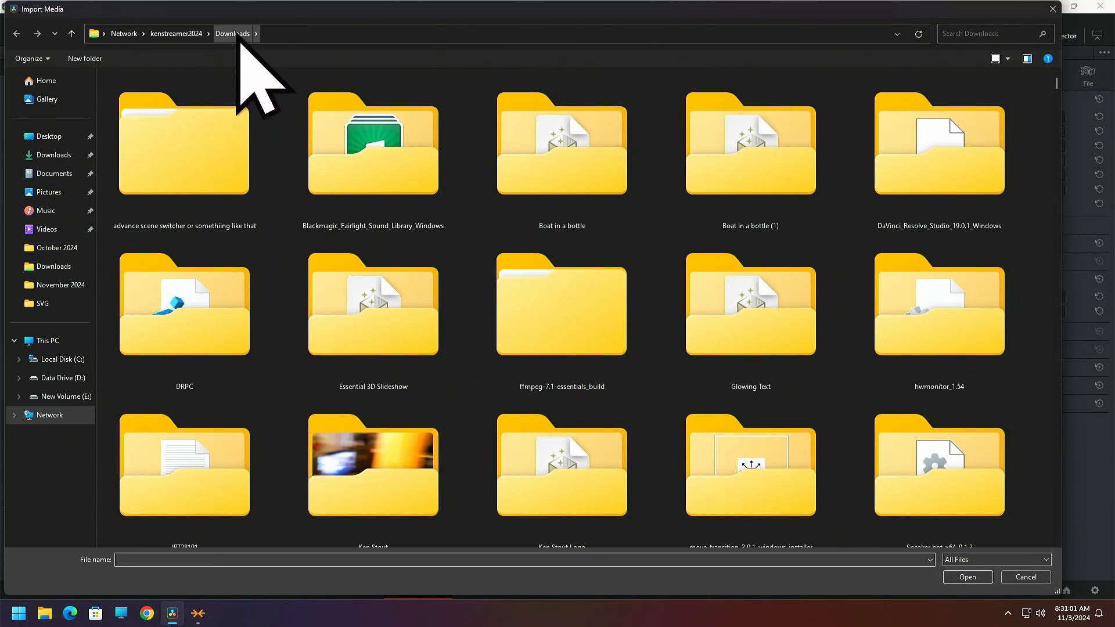
{"action": "left_click", "coordinate": [184, 35]}
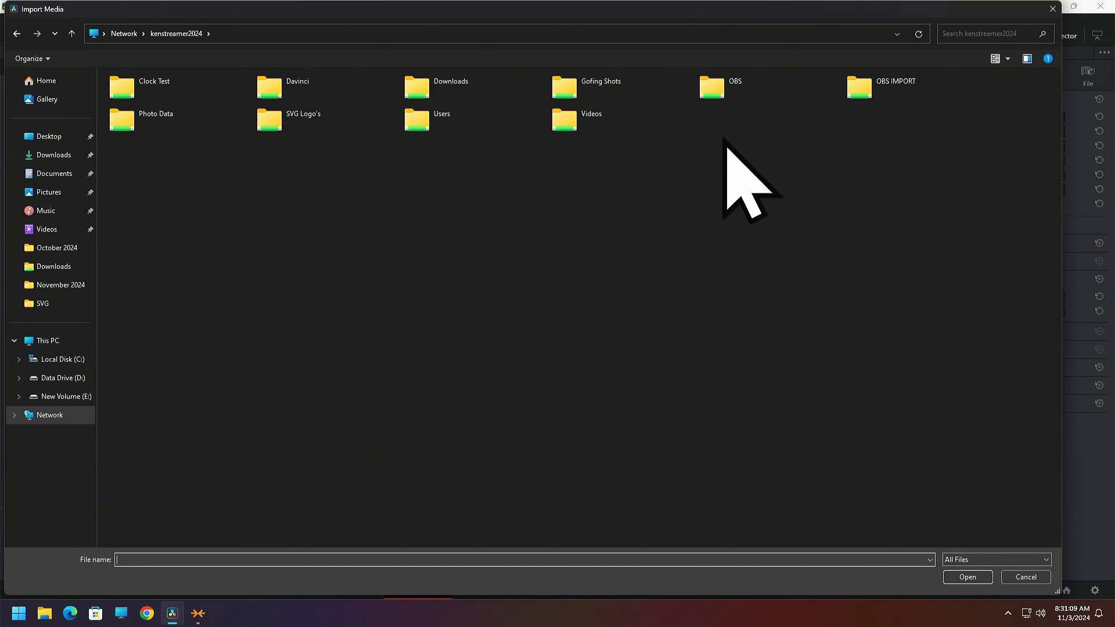
{"action": "double_click", "coordinate": [711, 90]}
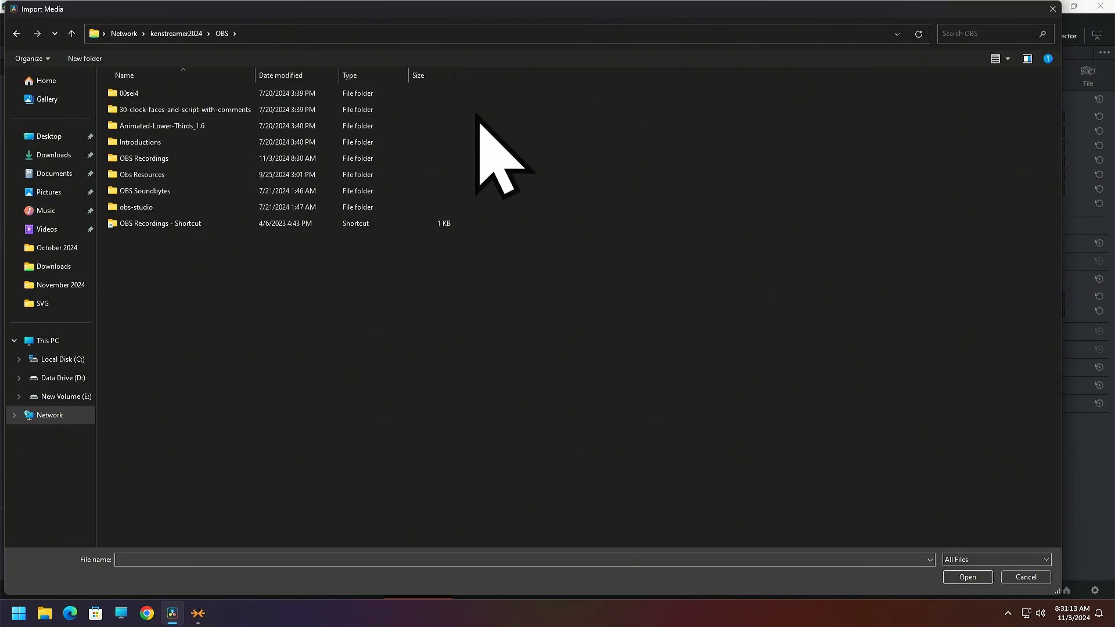
{"action": "double_click", "coordinate": [133, 175]}
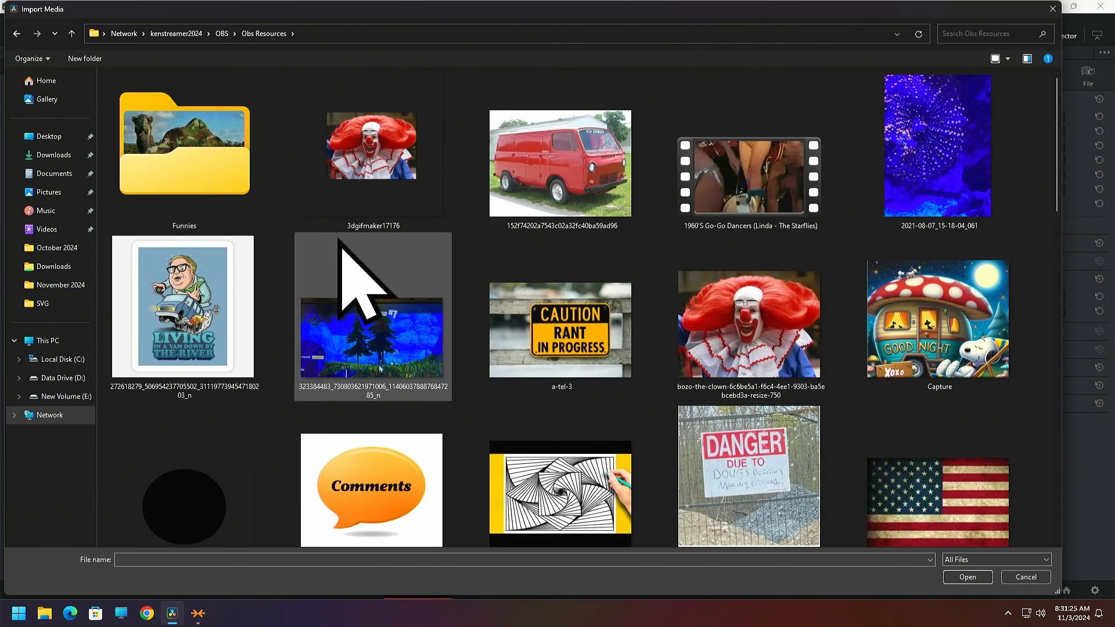
{"action": "scroll", "coordinate": [339, 239], "scroll_direction": "down", "scroll_amount": 1}
{"action": "scroll", "coordinate": [339, 239], "scroll_direction": "down", "scroll_amount": 3}
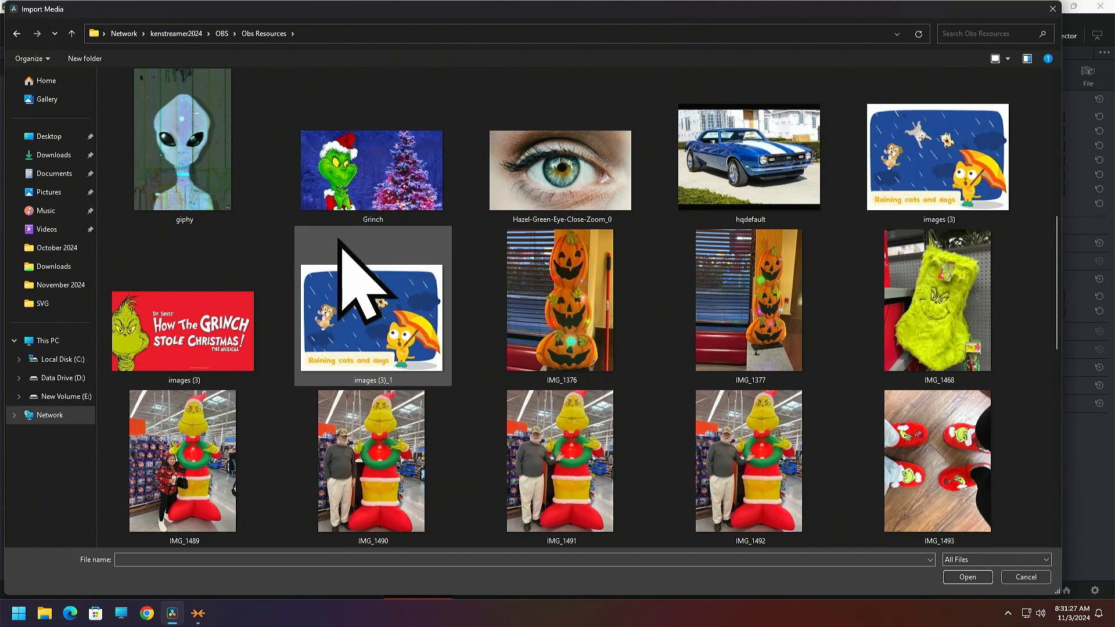
{"action": "scroll", "coordinate": [339, 239], "scroll_direction": "up", "scroll_amount": 1}
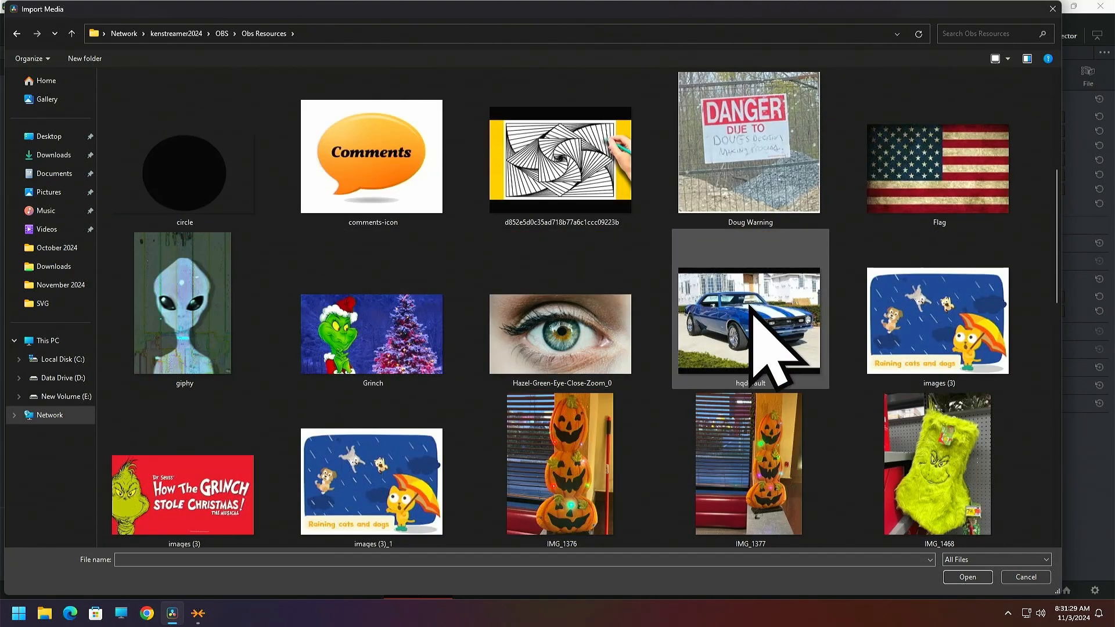
{"action": "left_click", "coordinate": [755, 337]}
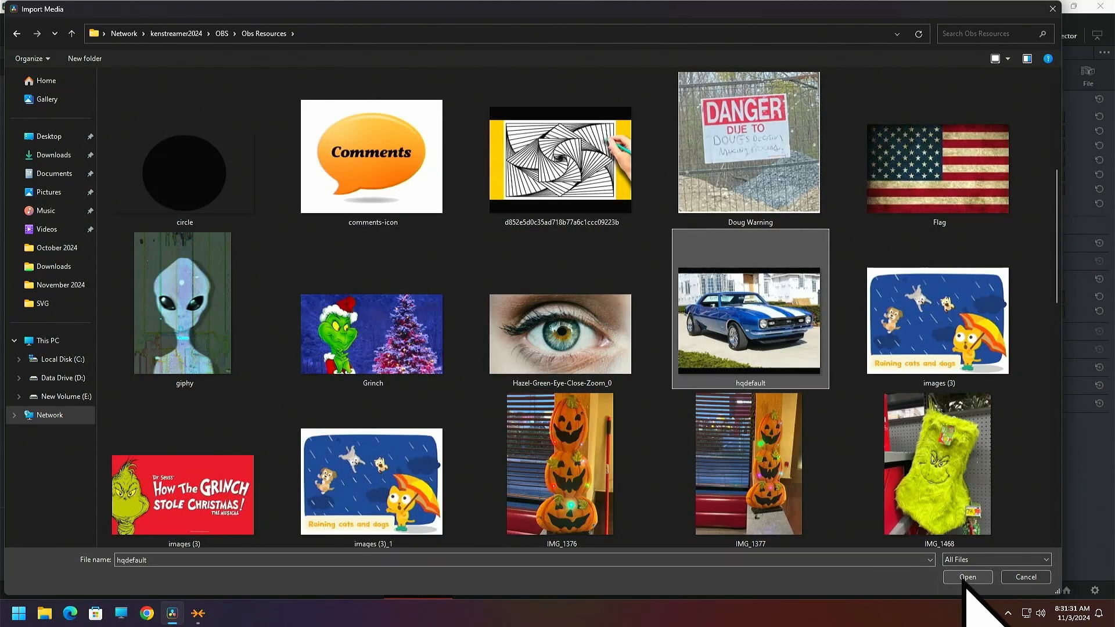
{"action": "left_click", "coordinate": [965, 579]}
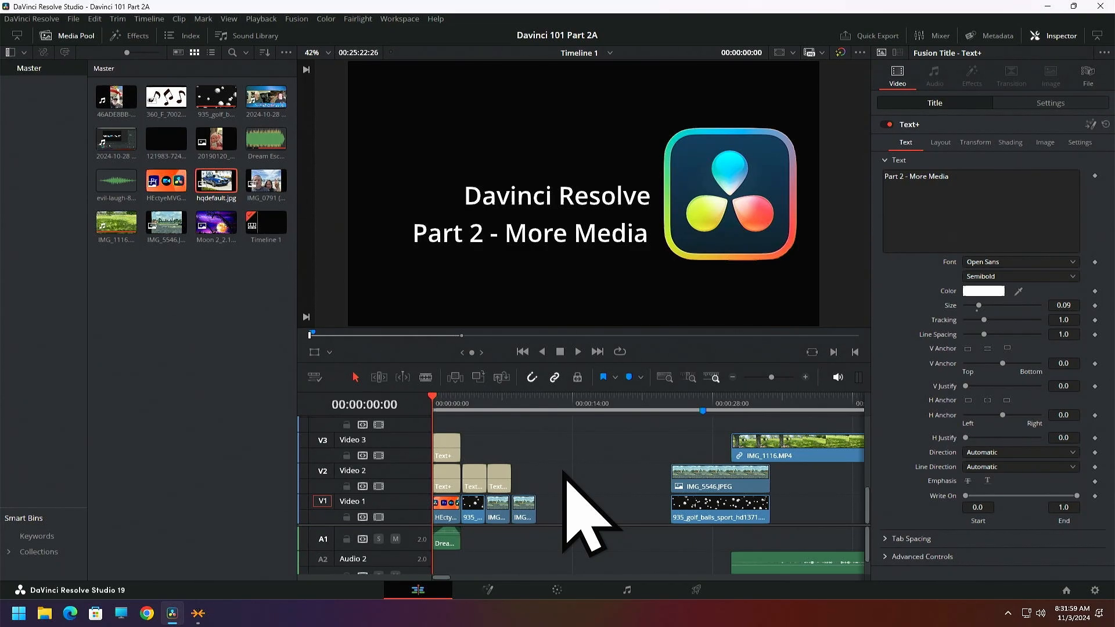
Open the media import dialog at the local Downloads folder and narrow its window so the media pool and timeline are uncovered
{"action": "right_click", "coordinate": [154, 322]}
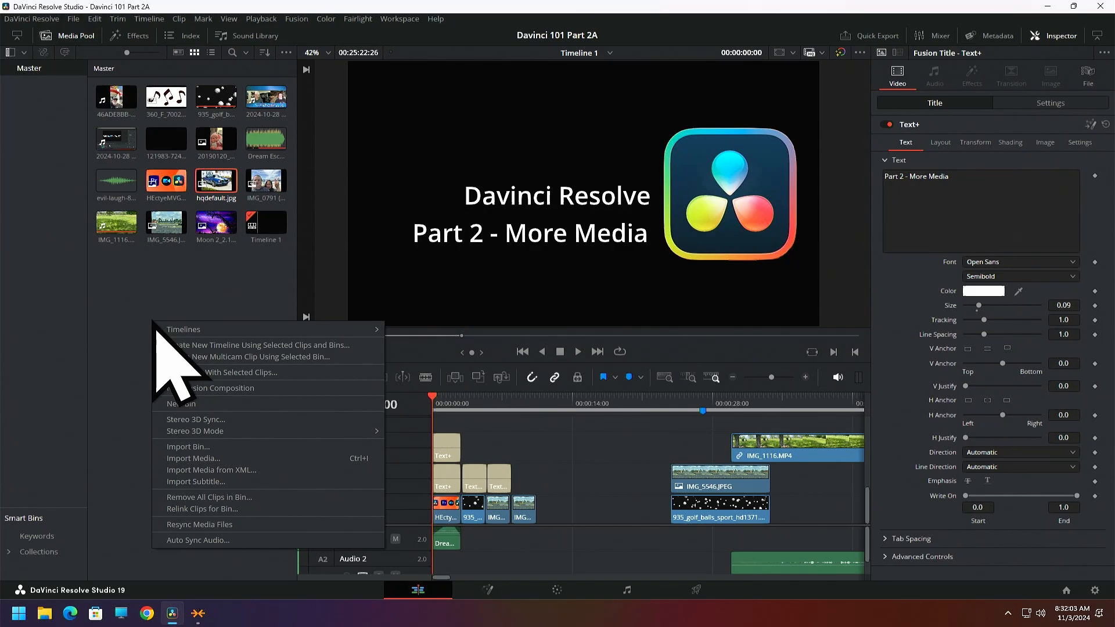
{"action": "left_click", "coordinate": [187, 459]}
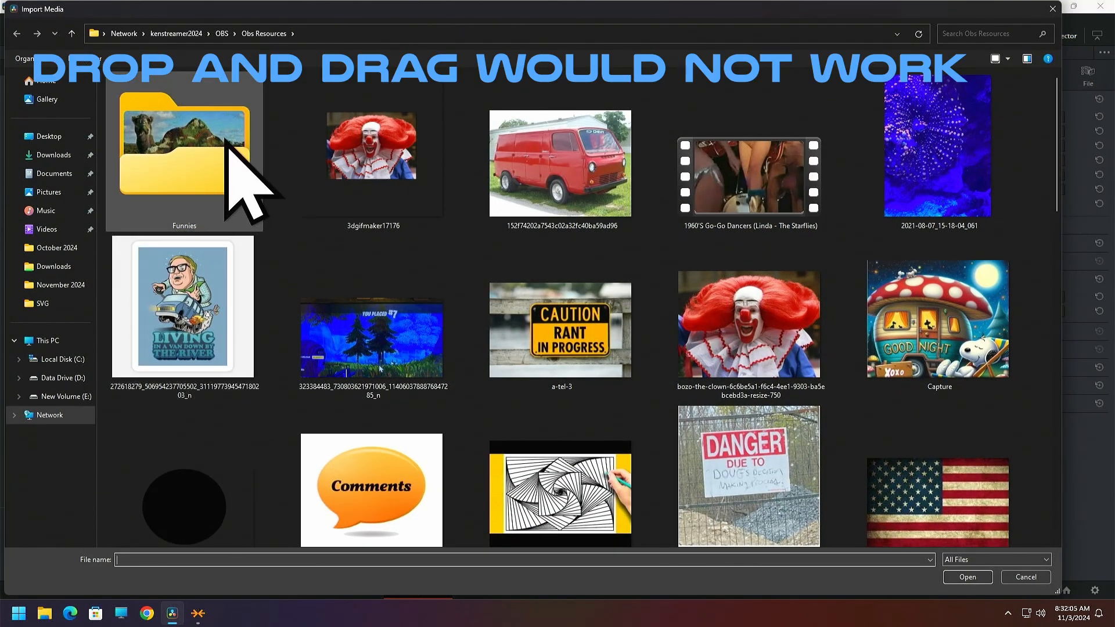
{"action": "left_click", "coordinate": [50, 360]}
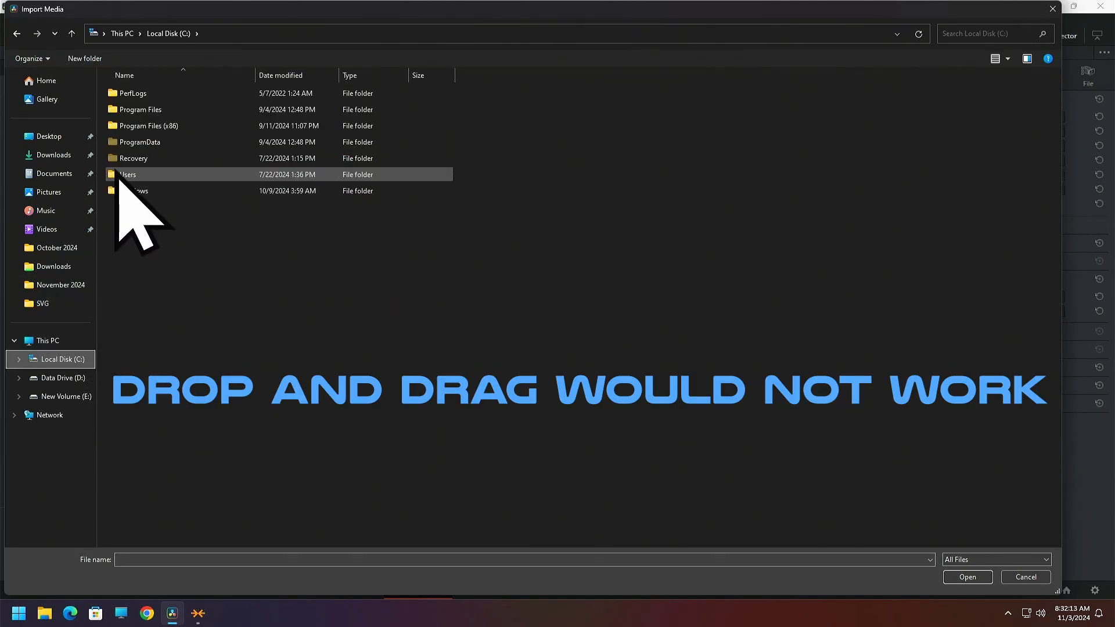
{"action": "left_click", "coordinate": [58, 155]}
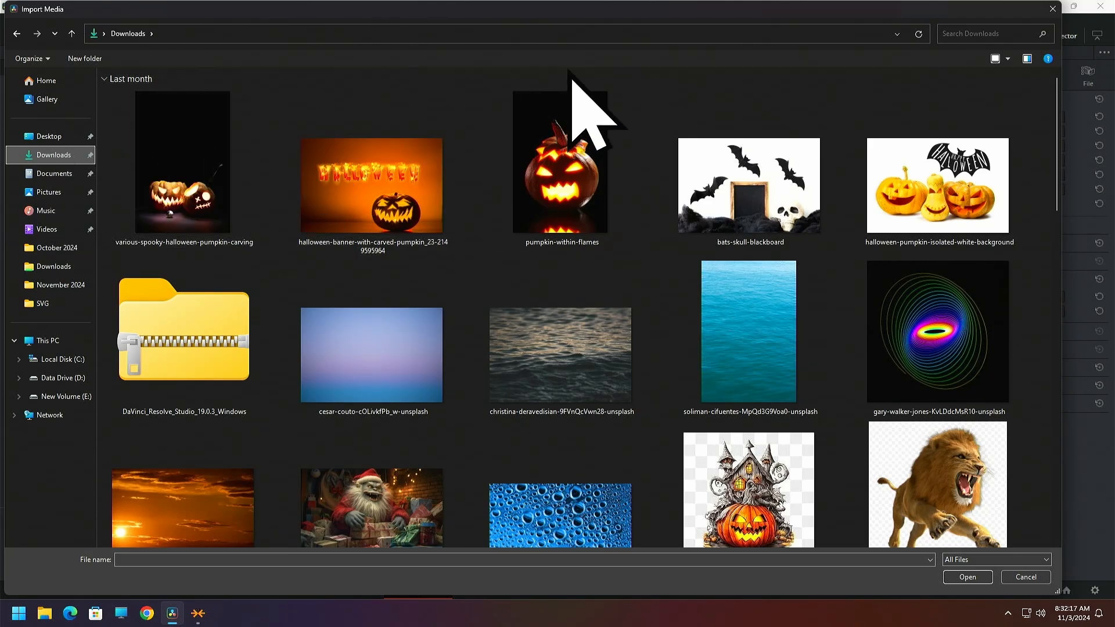
{"action": "left_click_drag", "start_coordinate": [642, 12], "coordinate": [627, 54]}
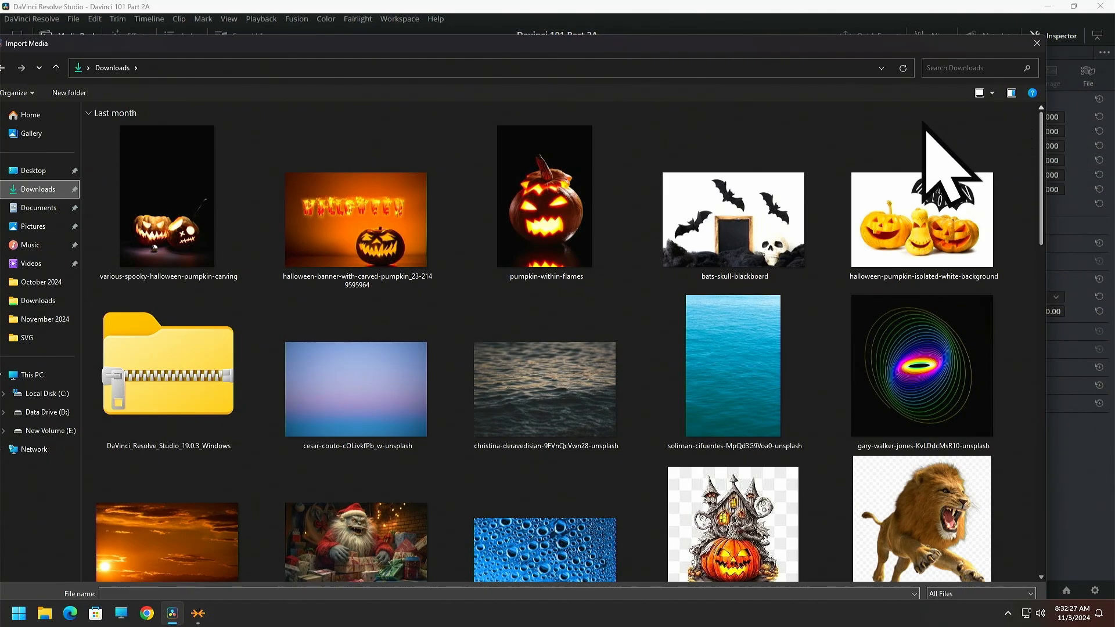
{"action": "left_click_drag", "start_coordinate": [1048, 87], "coordinate": [647, 117]}
{"action": "left_click_drag", "start_coordinate": [543, 46], "coordinate": [1034, 41]}
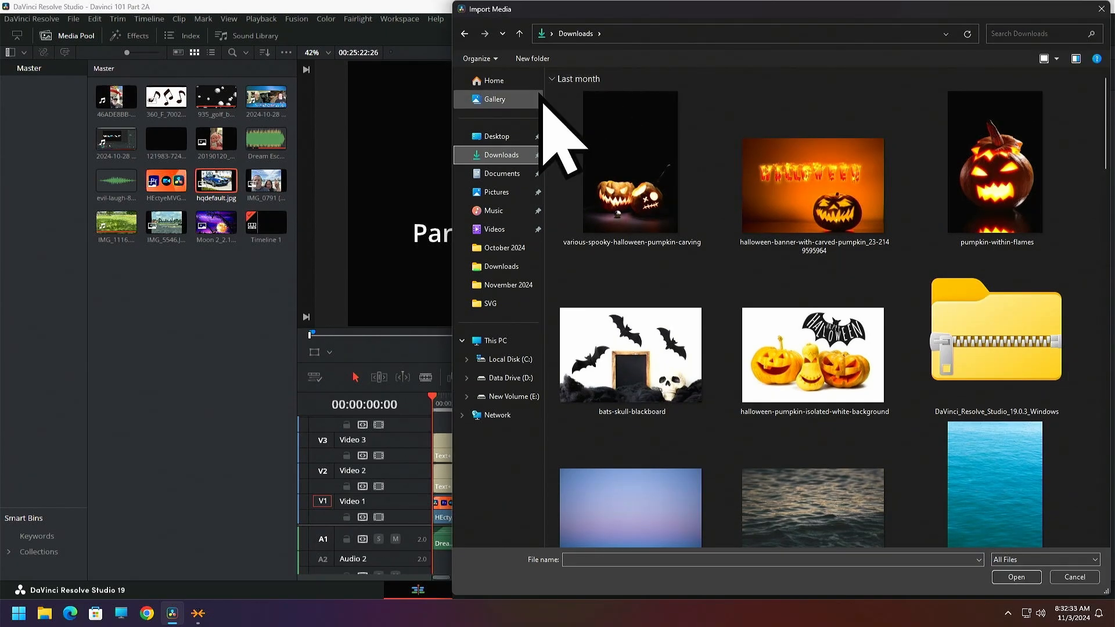
{"action": "left_click_drag", "start_coordinate": [451, 85], "coordinate": [759, 112]}
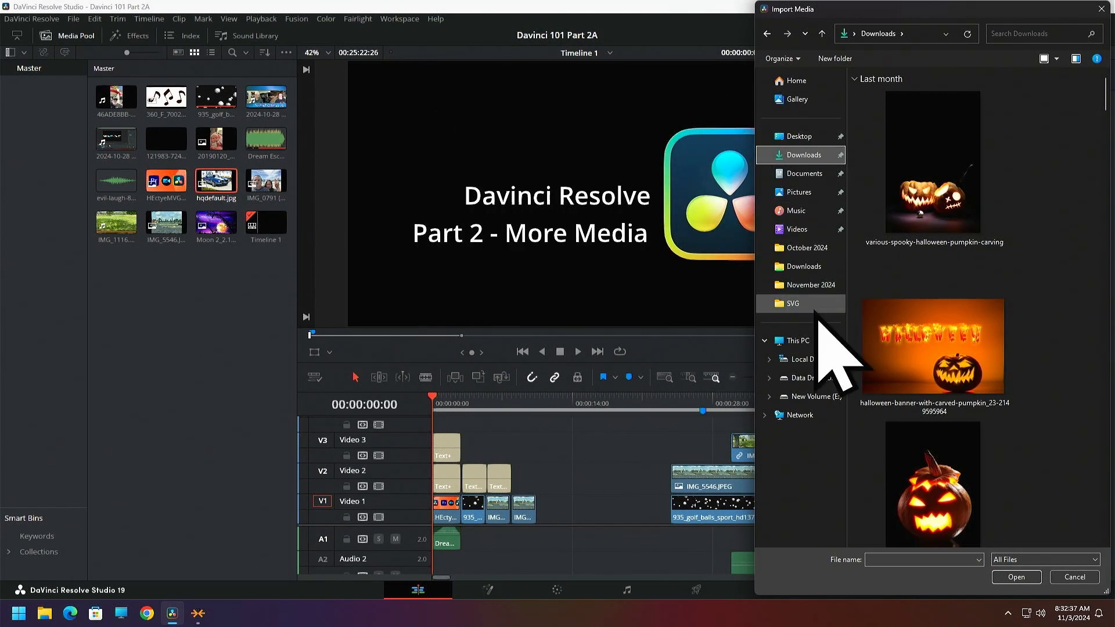
Try to place the halloween-banner-with-carved-pumpkin image from the import dialog directly onto the timeline
{"action": "left_click", "coordinate": [932, 350]}
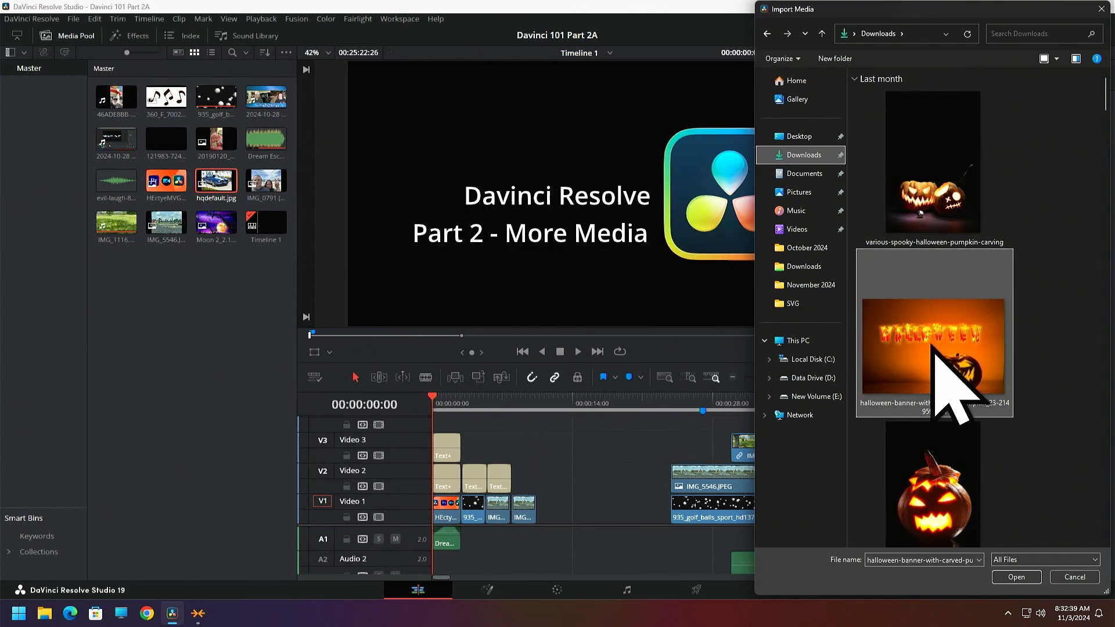
{"action": "left_click_drag", "start_coordinate": [930, 347], "coordinate": [573, 470]}
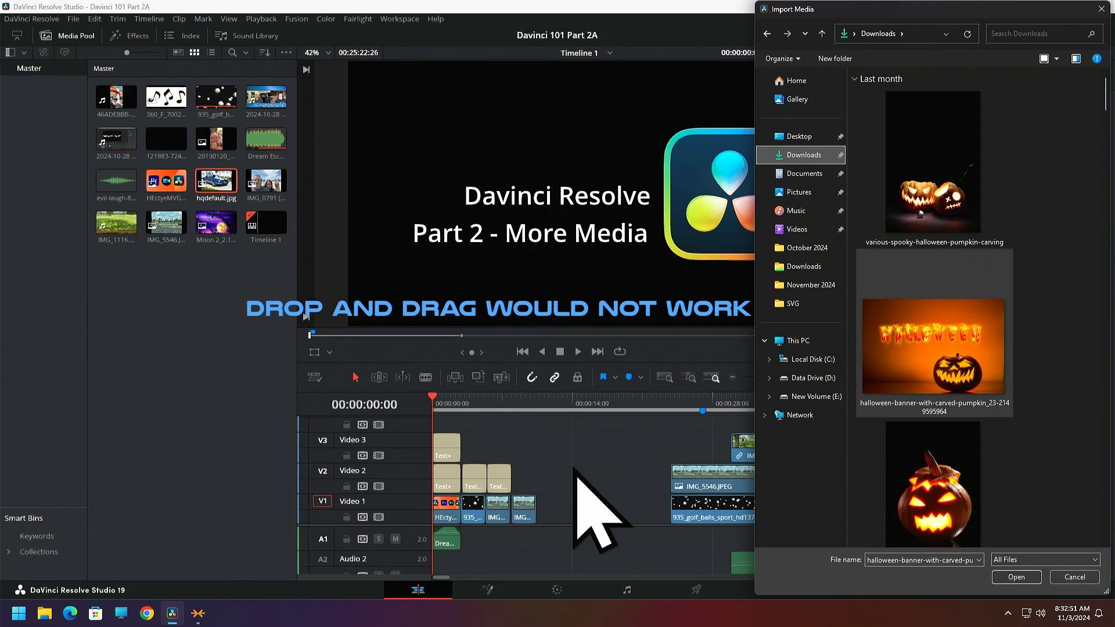
{"action": "left_click_drag", "start_coordinate": [941, 348], "coordinate": [884, 423]}
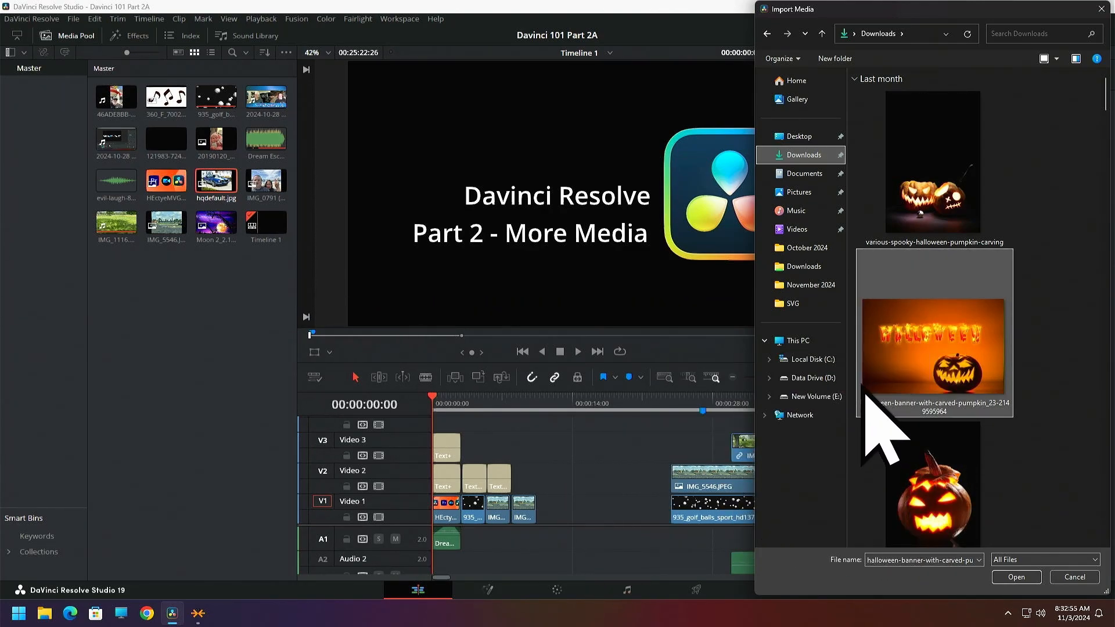
{"action": "left_click_drag", "start_coordinate": [907, 8], "coordinate": [1114, 67]}
{"action": "left_click_drag", "start_coordinate": [1114, 244], "coordinate": [1114, 302]}
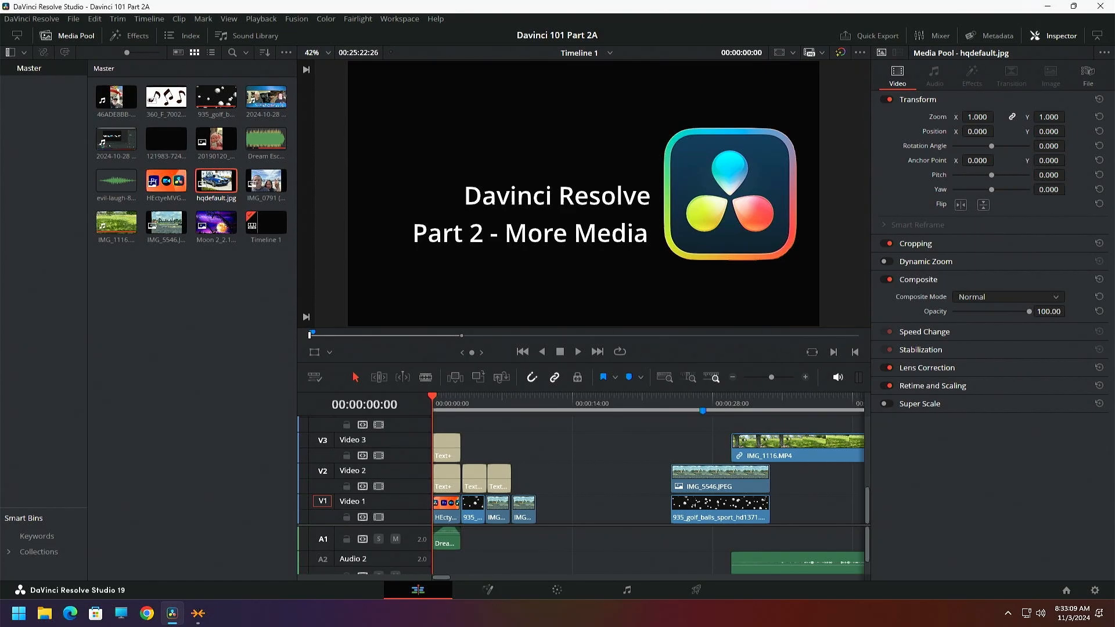
{"action": "right_click", "coordinate": [182, 281]}
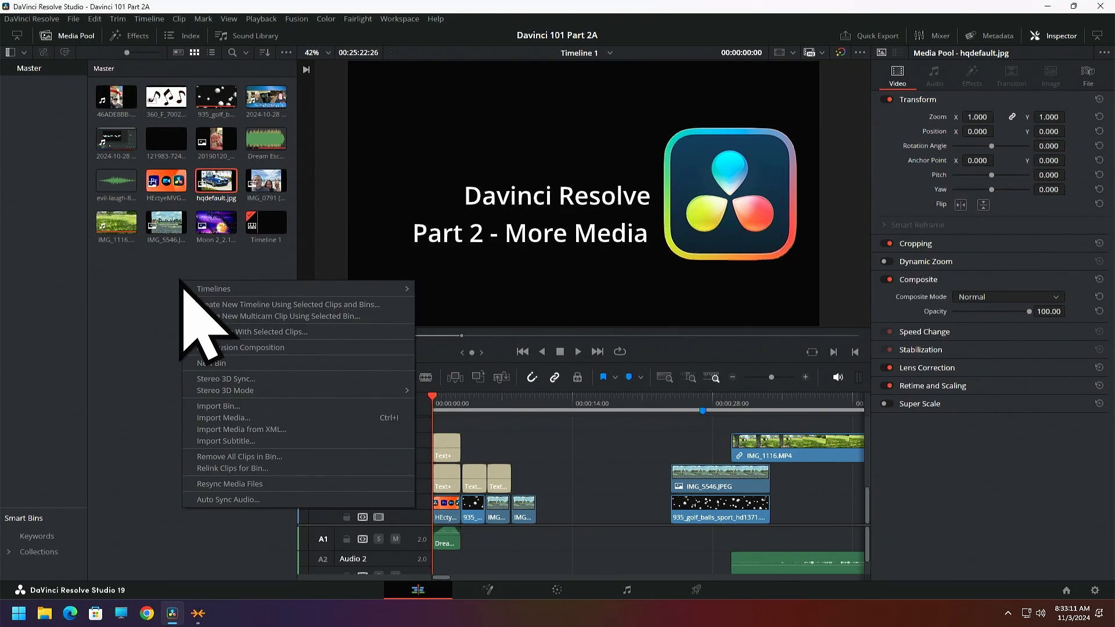
{"action": "left_click", "coordinate": [212, 415]}
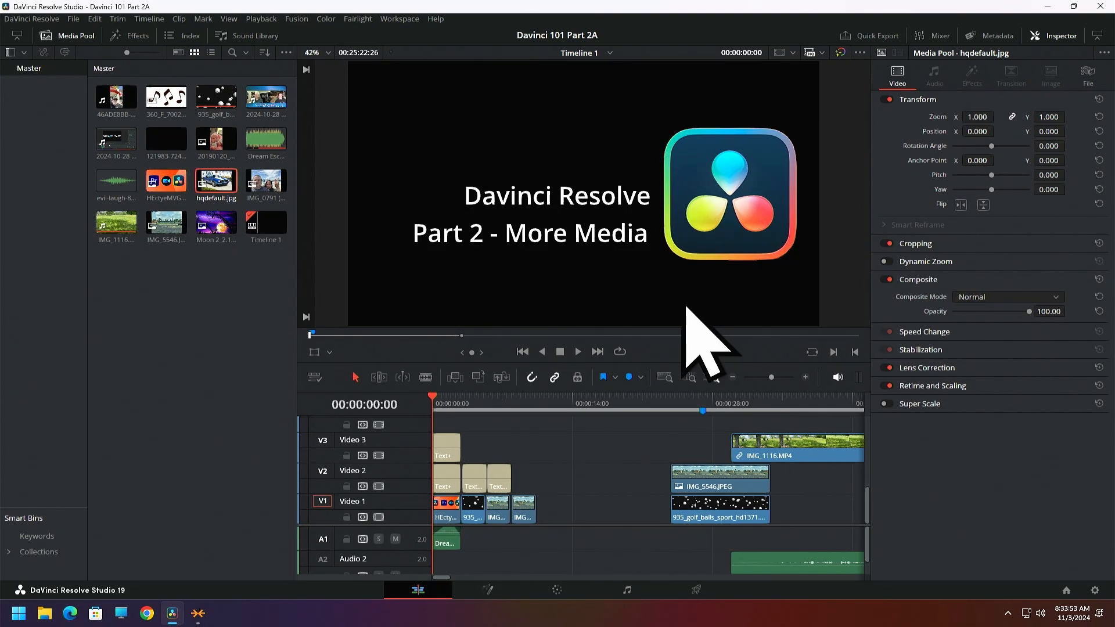
{"action": "right_click", "coordinate": [157, 334]}
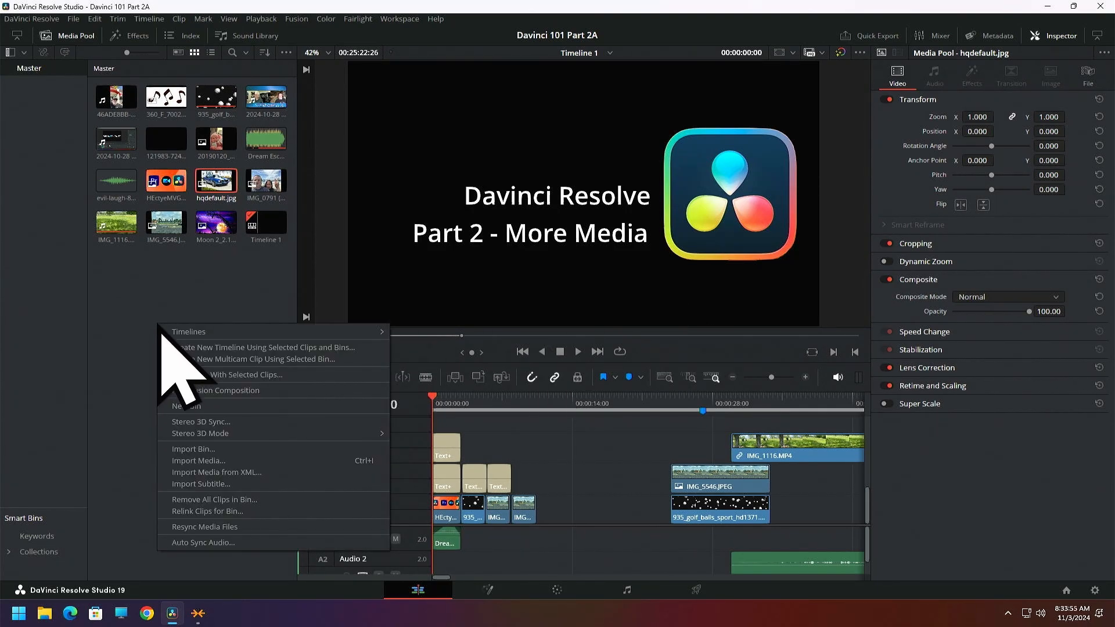
{"action": "left_click", "coordinate": [199, 462]}
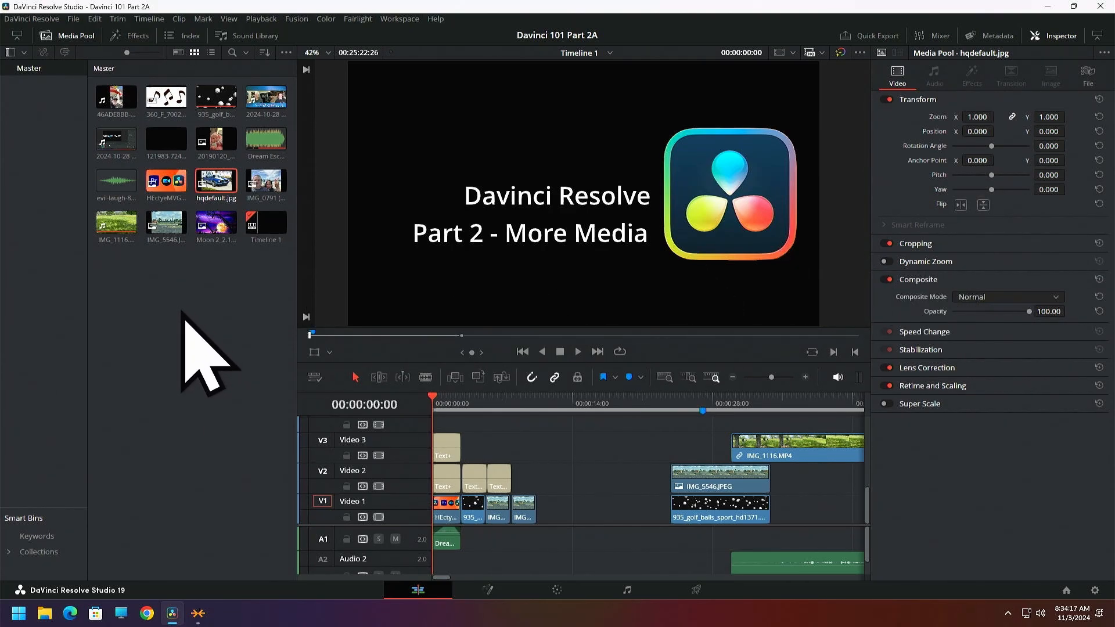
Import 560x315-blue-abstract-bubbles-free-website-background-image from the local Downloads folder into the Master bin
{"action": "right_click", "coordinate": [159, 303]}
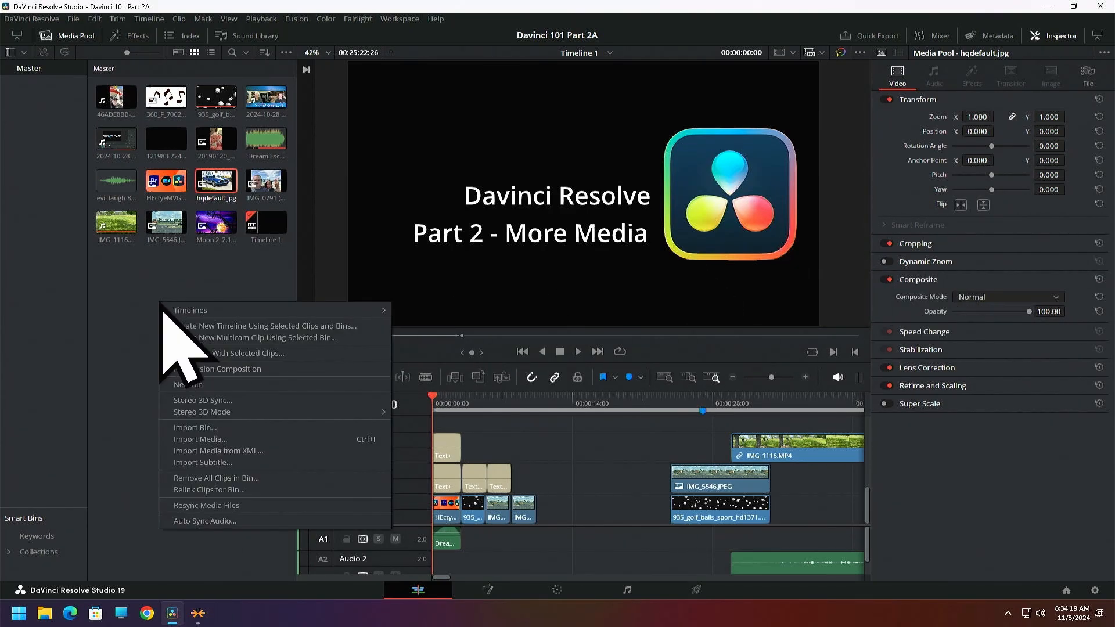
{"action": "left_click", "coordinate": [195, 440]}
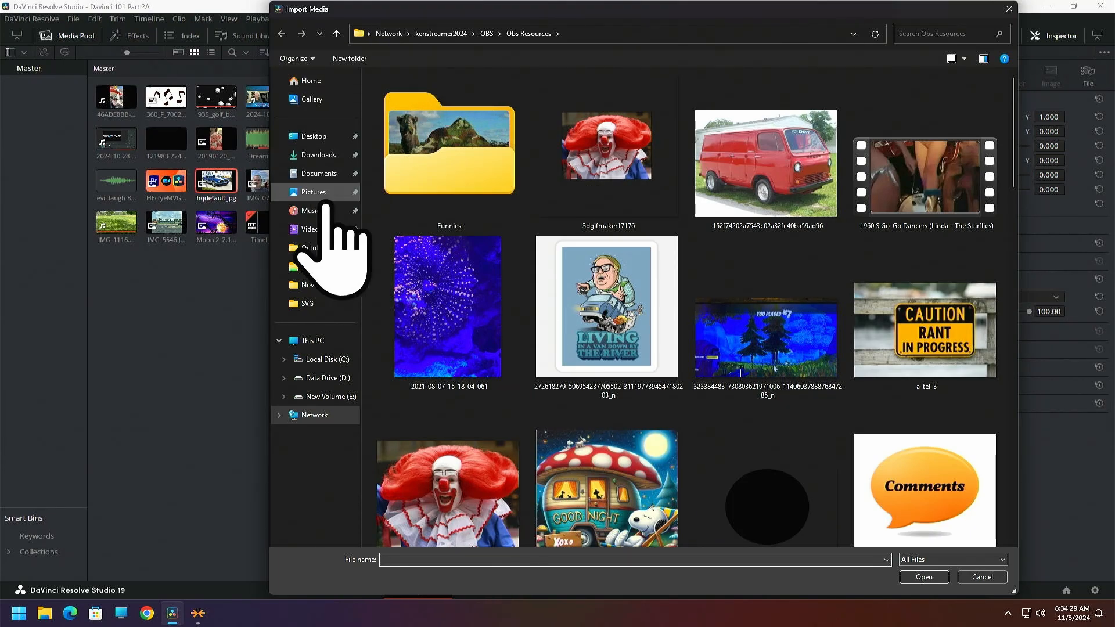
{"action": "left_click", "coordinate": [339, 36]}
{"action": "left_click", "coordinate": [339, 36]}
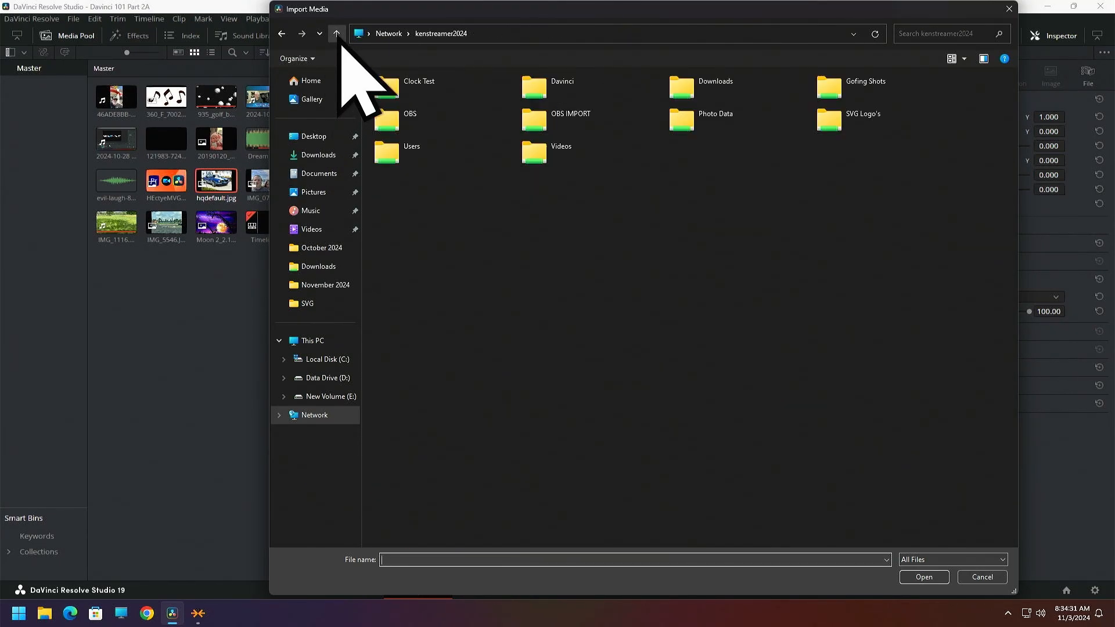
{"action": "left_click", "coordinate": [339, 36]}
{"action": "left_click", "coordinate": [336, 35]}
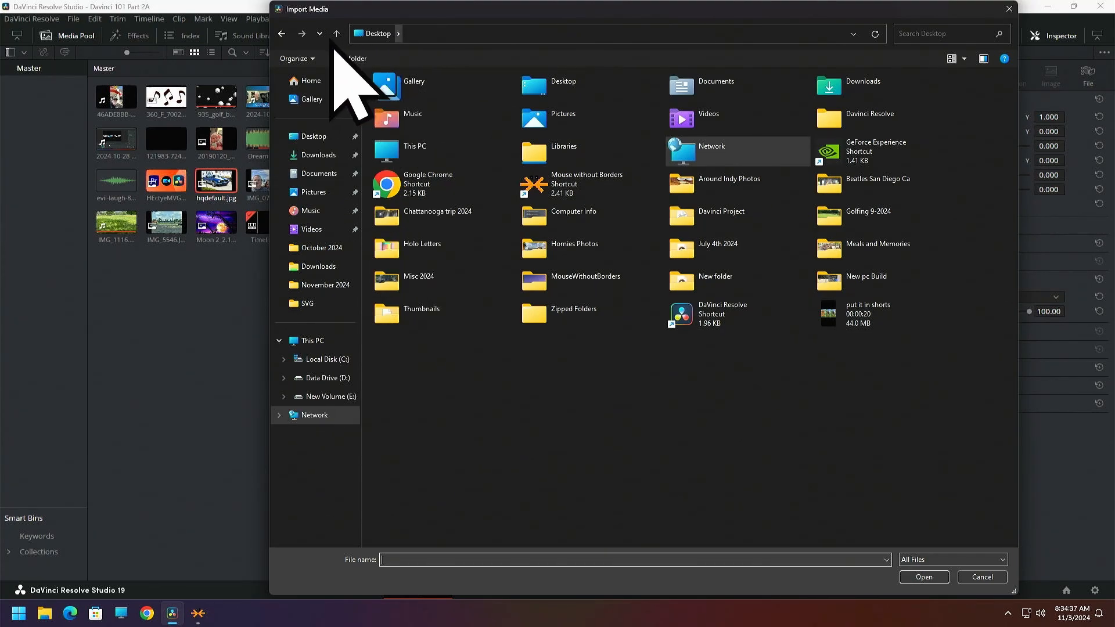
{"action": "left_click", "coordinate": [323, 361]}
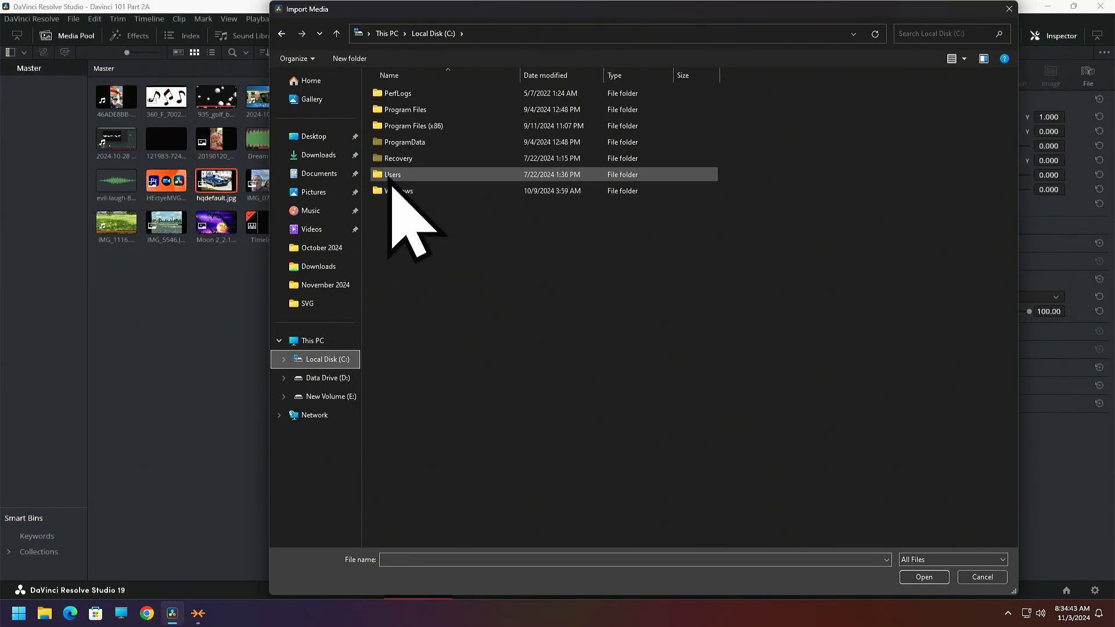
{"action": "double_click", "coordinate": [391, 175]}
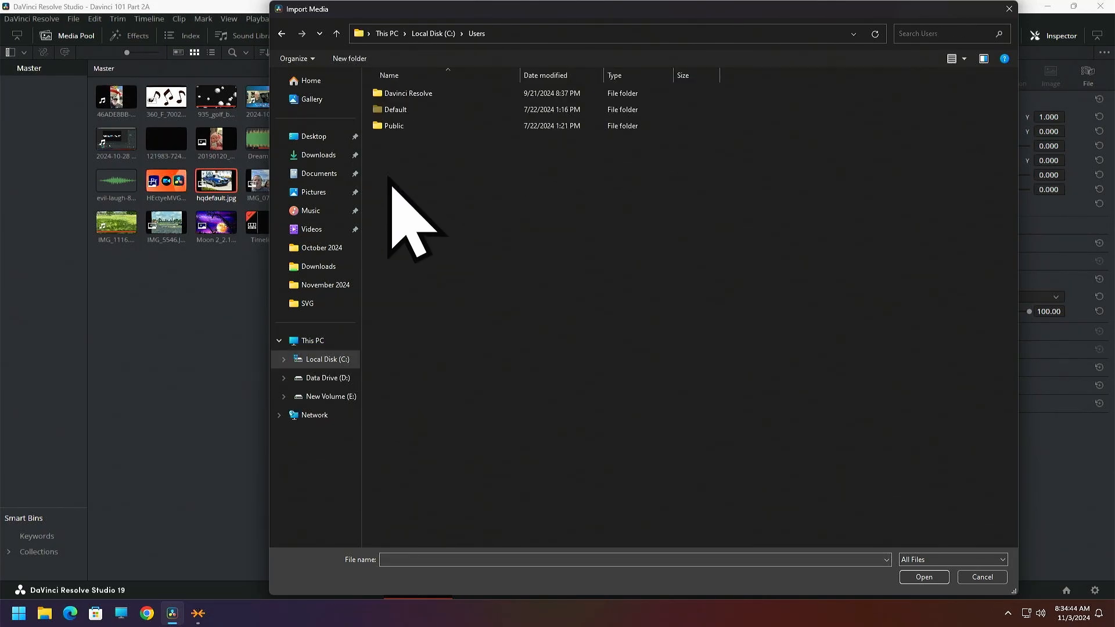
{"action": "left_click", "coordinate": [318, 155]}
{"action": "scroll", "coordinate": [601, 247], "scroll_direction": "down", "scroll_amount": 3}
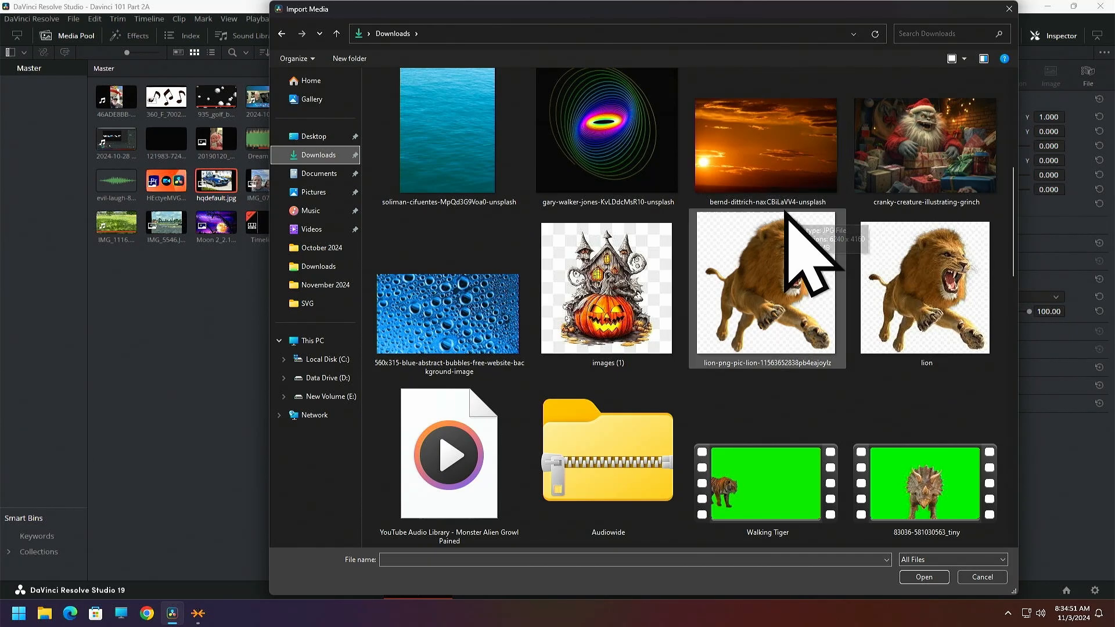
{"action": "left_click", "coordinate": [443, 324]}
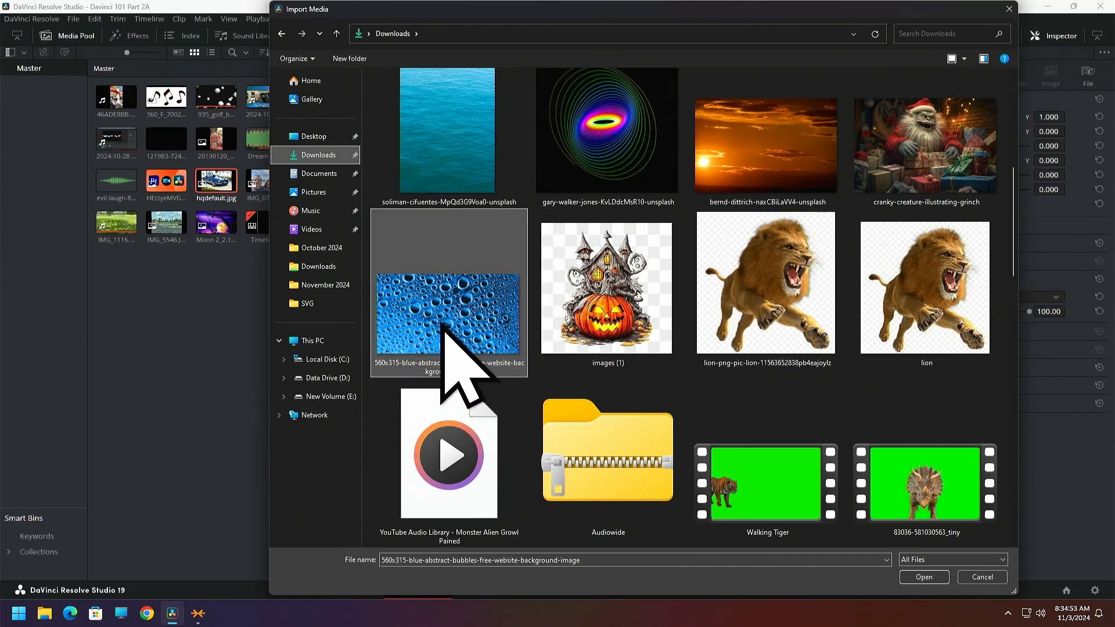
{"action": "left_click", "coordinate": [918, 577]}
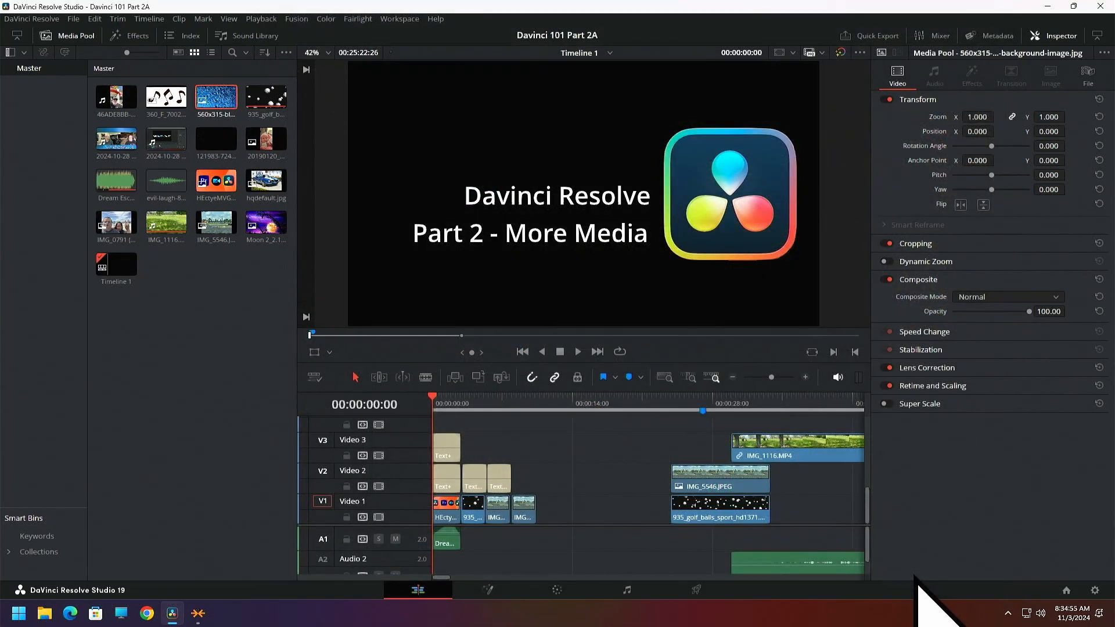
Delete the 560x315-blue-abstract-bubbles image from the Master bin
{"action": "left_click", "coordinate": [231, 103]}
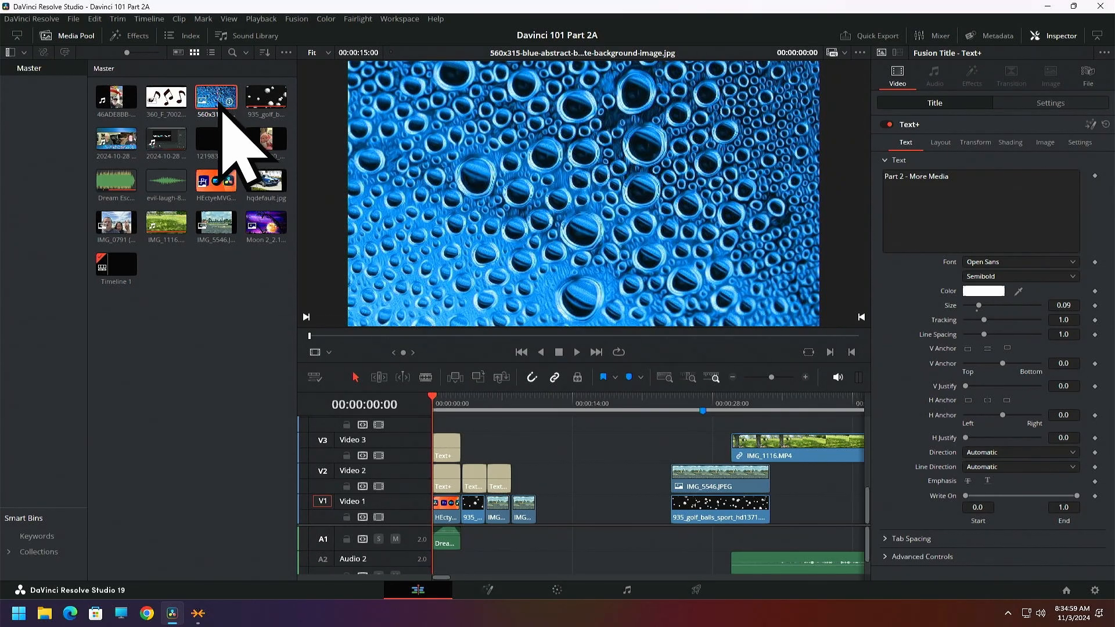
{"action": "key", "text": "Delete"}
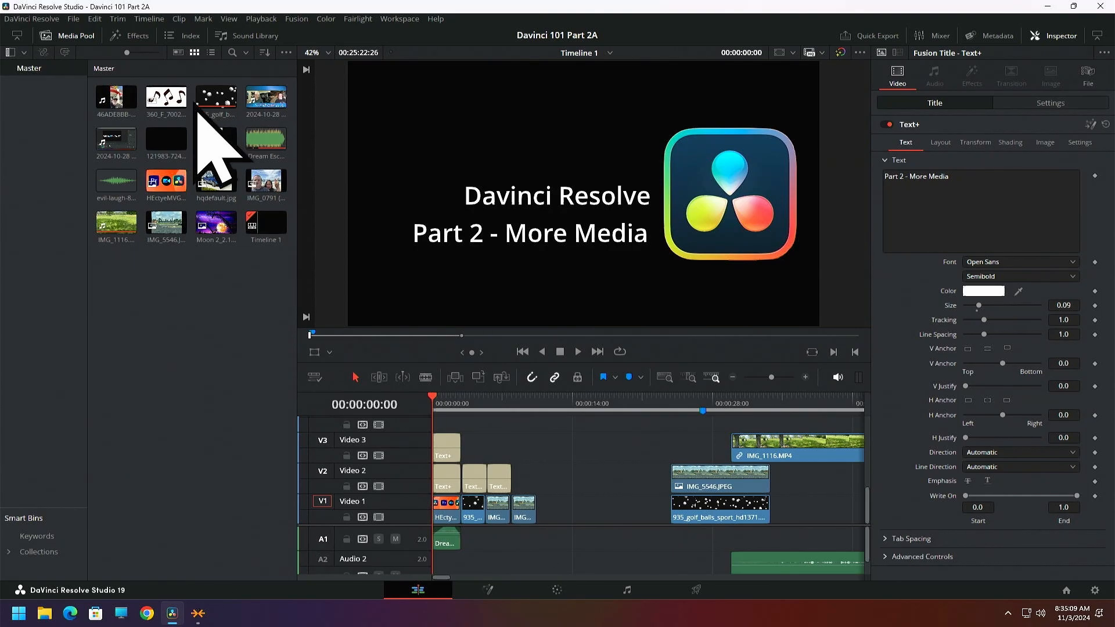
Place hqdefault.jpg on the Video 3 track starting at about 00:00:10:13, just after the opening clips, and hide the media pool
{"action": "left_click", "coordinate": [209, 182]}
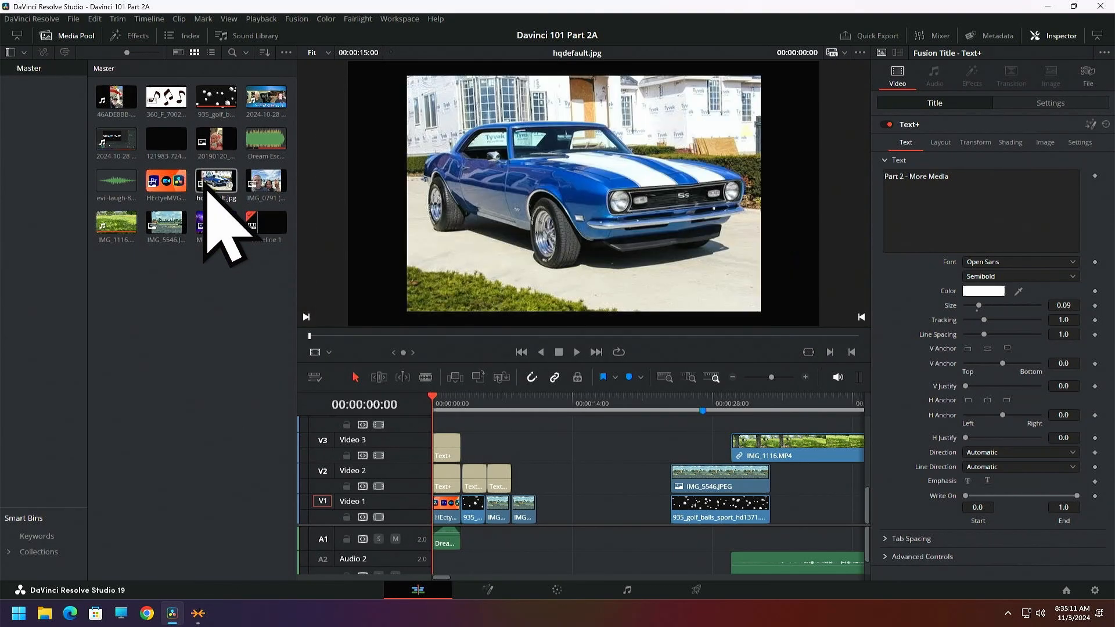
{"action": "left_click_drag", "start_coordinate": [215, 185], "coordinate": [575, 453]}
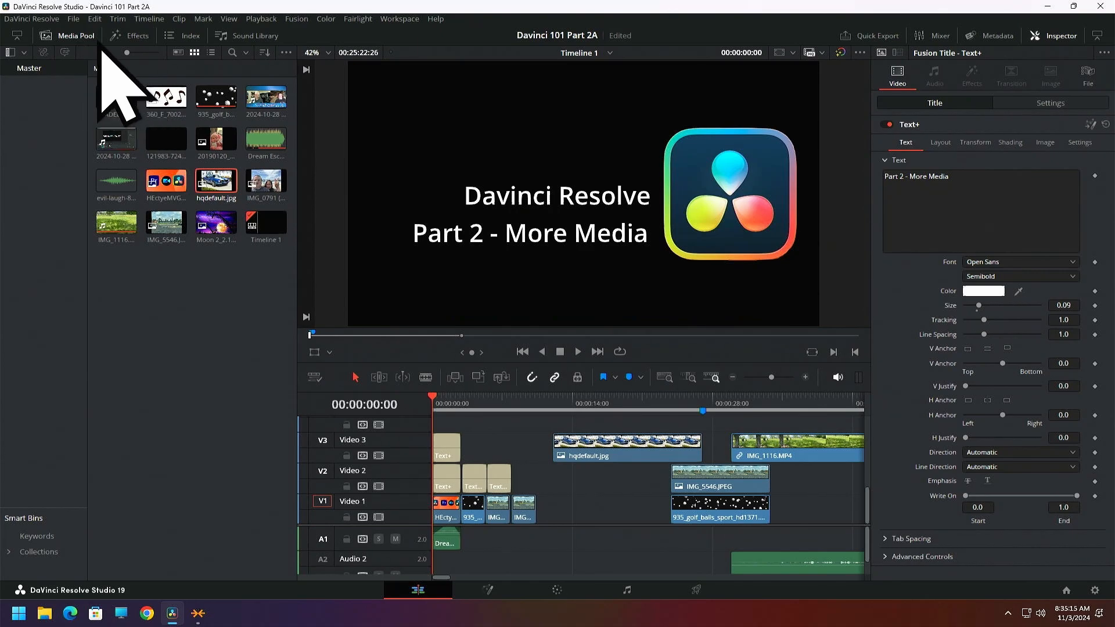
{"action": "left_click", "coordinate": [77, 42]}
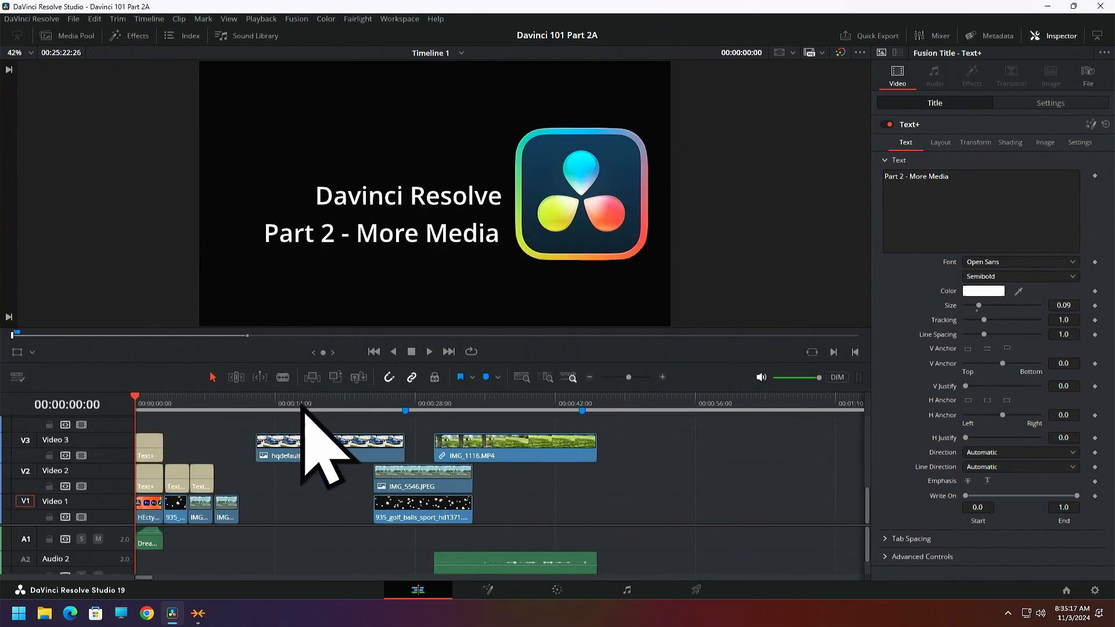
{"action": "left_click_drag", "start_coordinate": [349, 456], "coordinate": [332, 456]}
{"action": "left_click", "coordinate": [240, 404]}
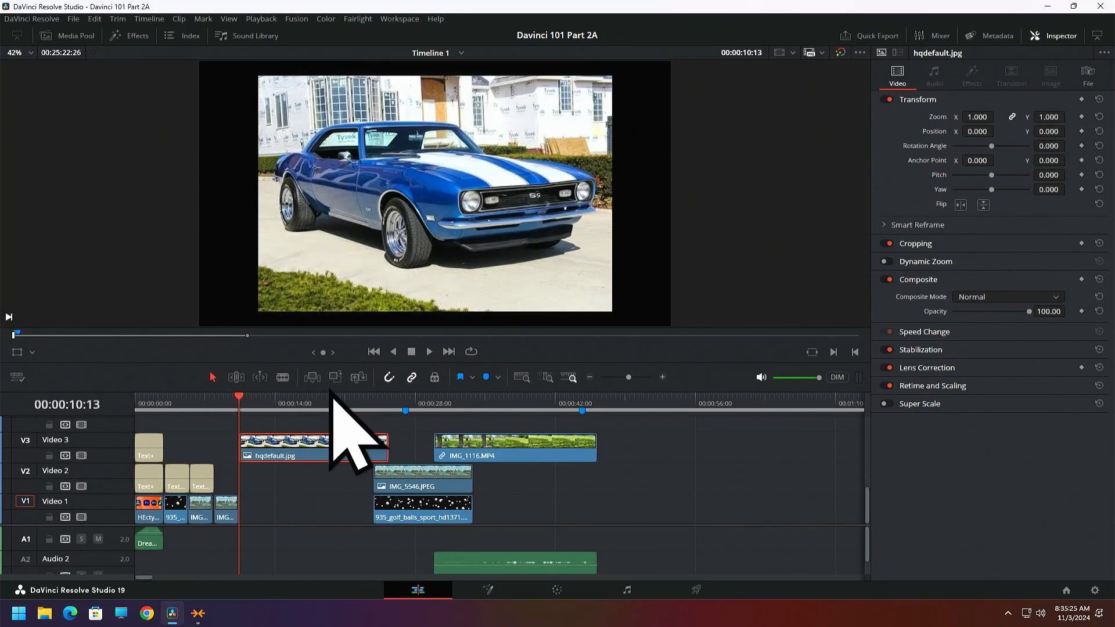
Enlarge the timeline area and move the hqdefault.jpg clip to the start of the Video 4 track
{"action": "left_click_drag", "start_coordinate": [333, 363], "coordinate": [341, 313]}
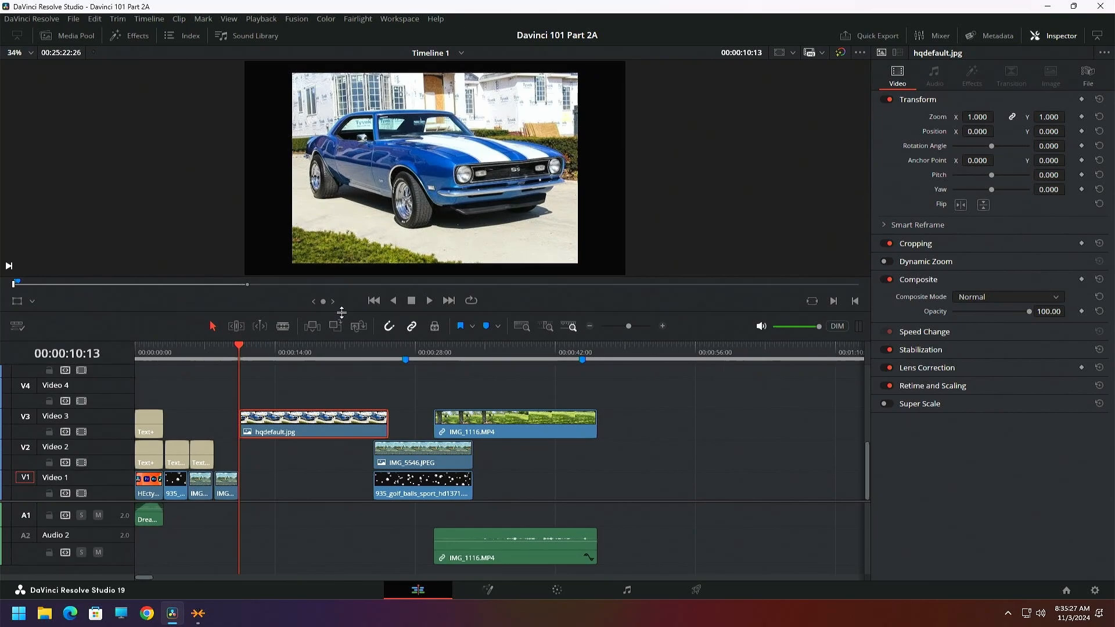
{"action": "left_click", "coordinate": [449, 301]}
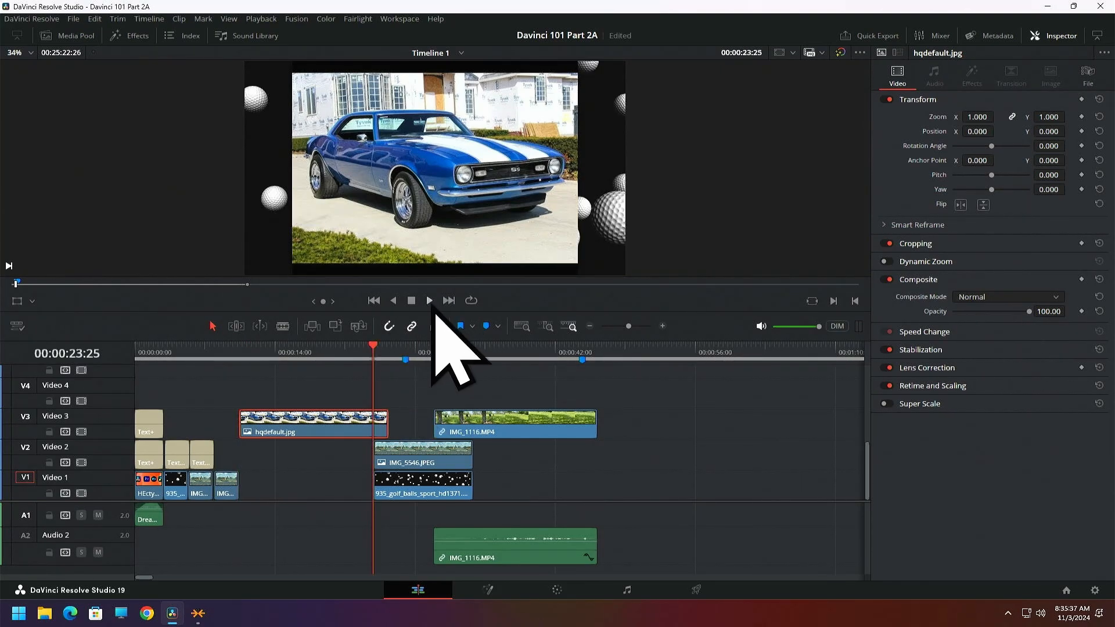
{"action": "left_click", "coordinate": [449, 300]}
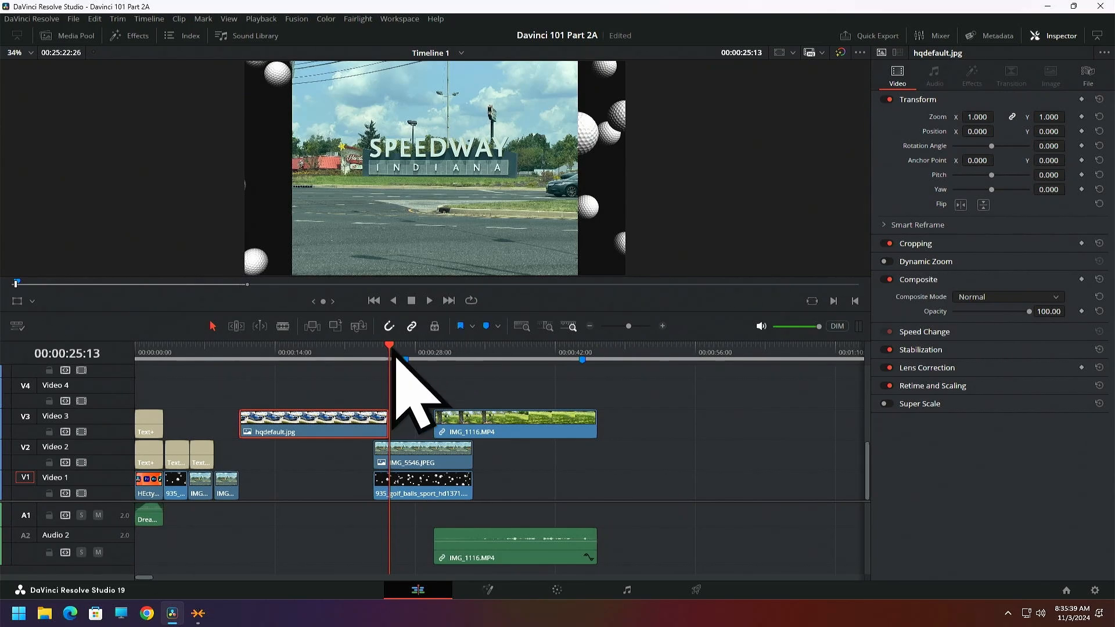
{"action": "left_click_drag", "start_coordinate": [293, 433], "coordinate": [190, 385]}
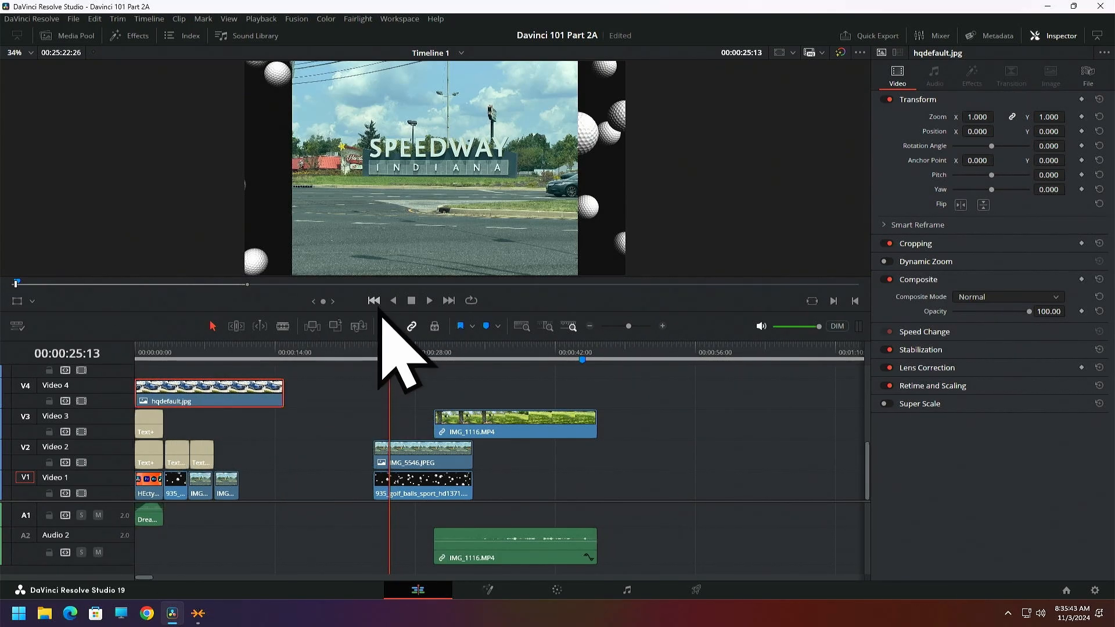
Play the timeline's opening to examine how the car image on Video 4 covers the tracks below, and return to the start
{"action": "left_click", "coordinate": [378, 307]}
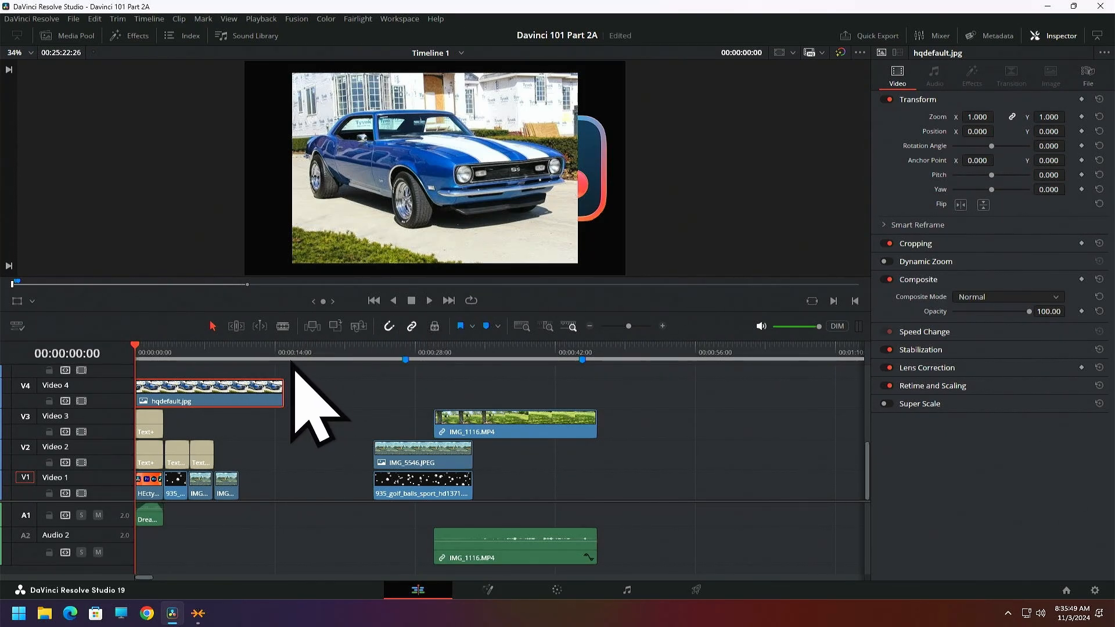
{"action": "key", "text": "space"}
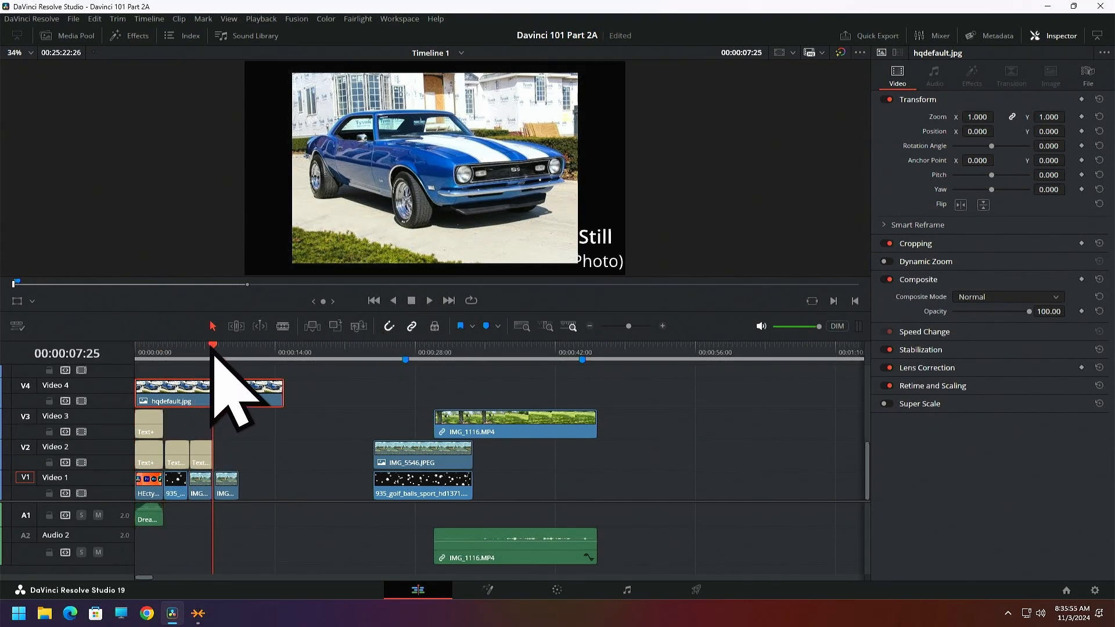
{"action": "left_click_drag", "start_coordinate": [211, 355], "coordinate": [133, 353]}
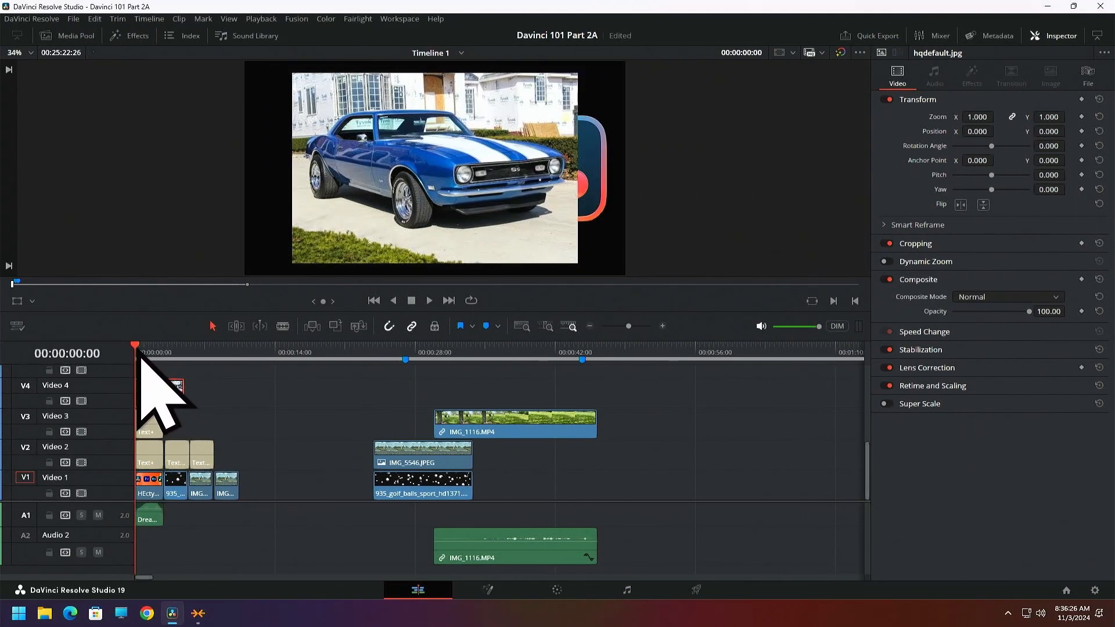
Trim the end of the hqdefault.jpg clip on Video 4 to 00:00:03:00, in line with the opening title clips
{"action": "left_click_drag", "start_coordinate": [139, 350], "coordinate": [165, 350]}
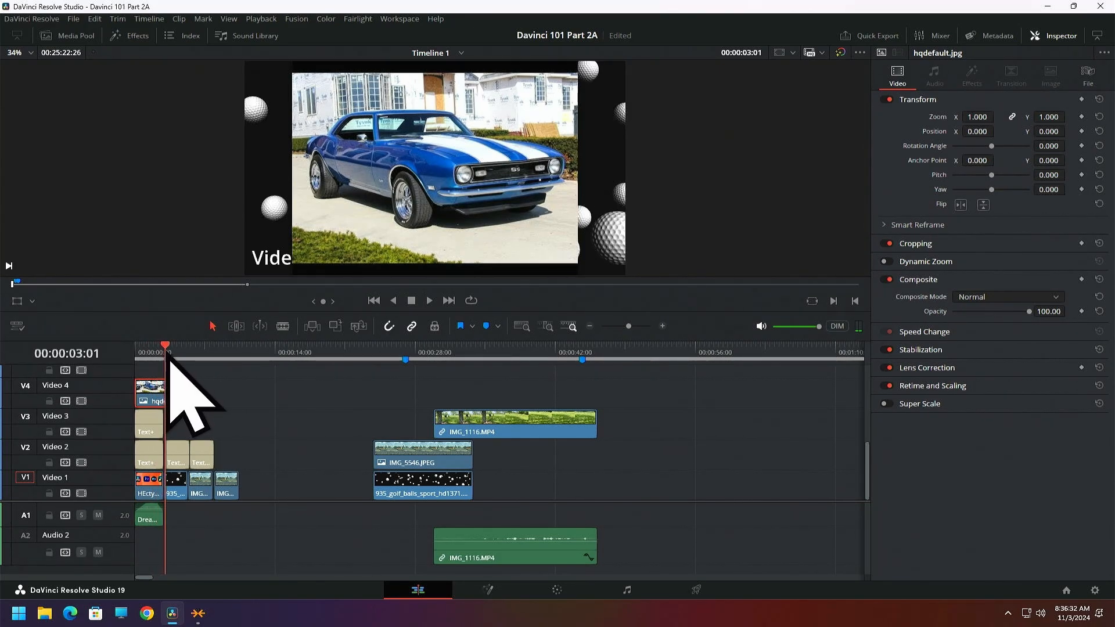
{"action": "key", "text": "Left"}
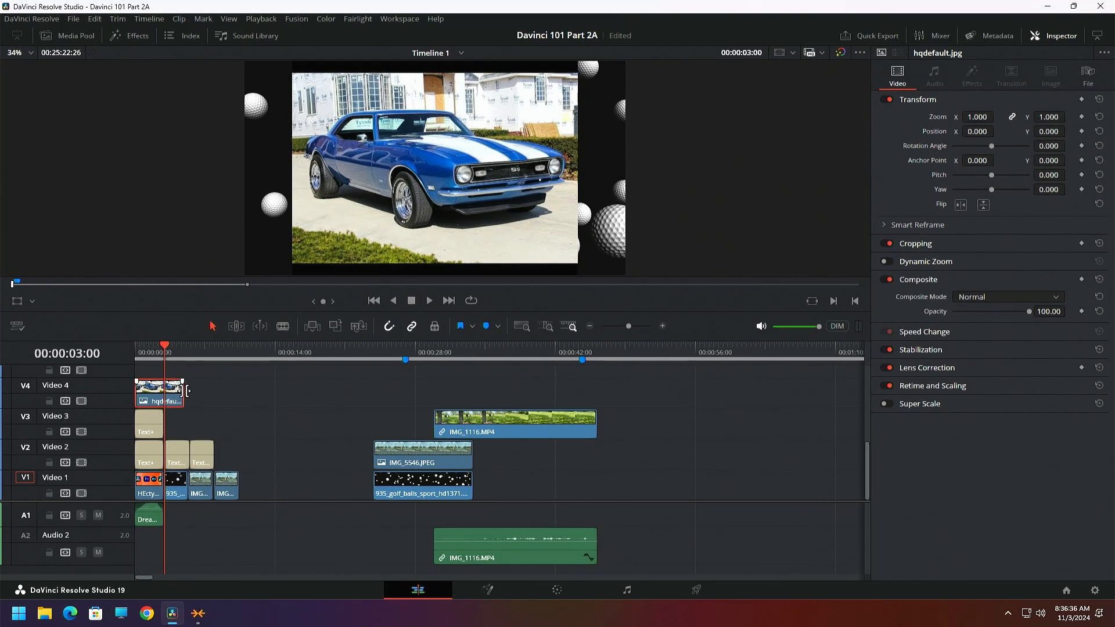
{"action": "left_click_drag", "start_coordinate": [186, 391], "coordinate": [166, 391]}
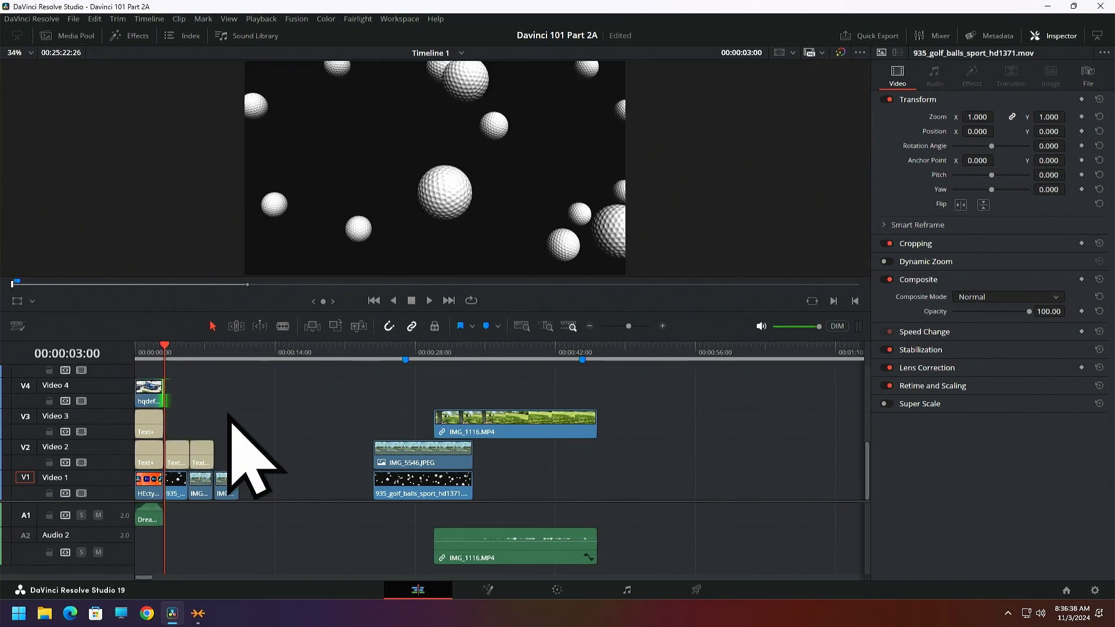
Disable the Video 4, Video 3 and Video 2 tracks from the top down with the playhead at the timeline's start
{"action": "left_click", "coordinate": [136, 348]}
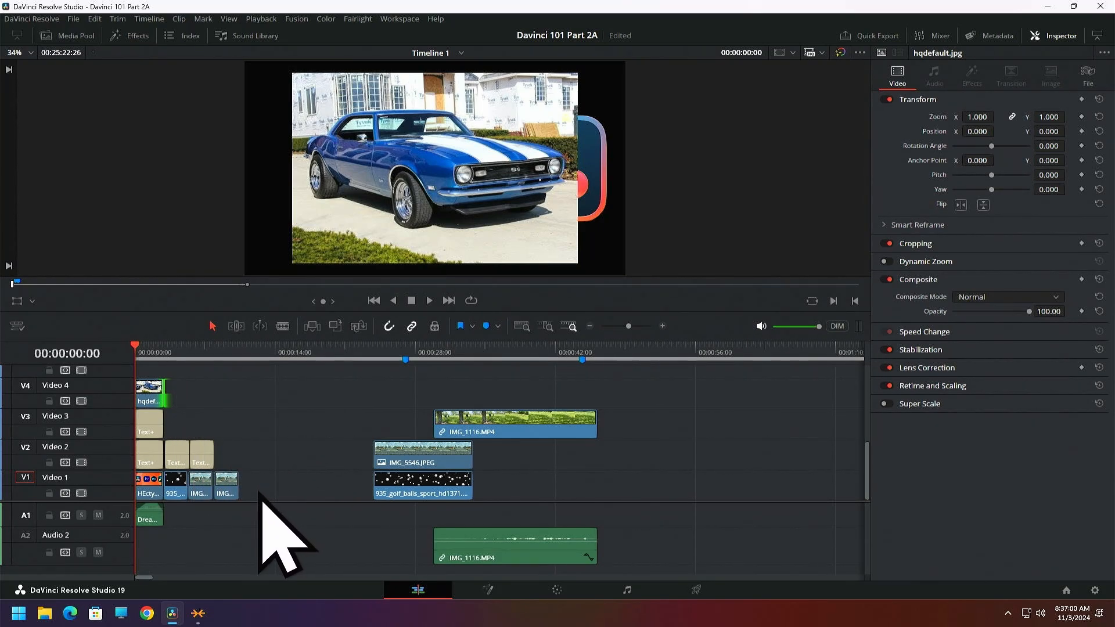
{"action": "left_click", "coordinate": [81, 401]}
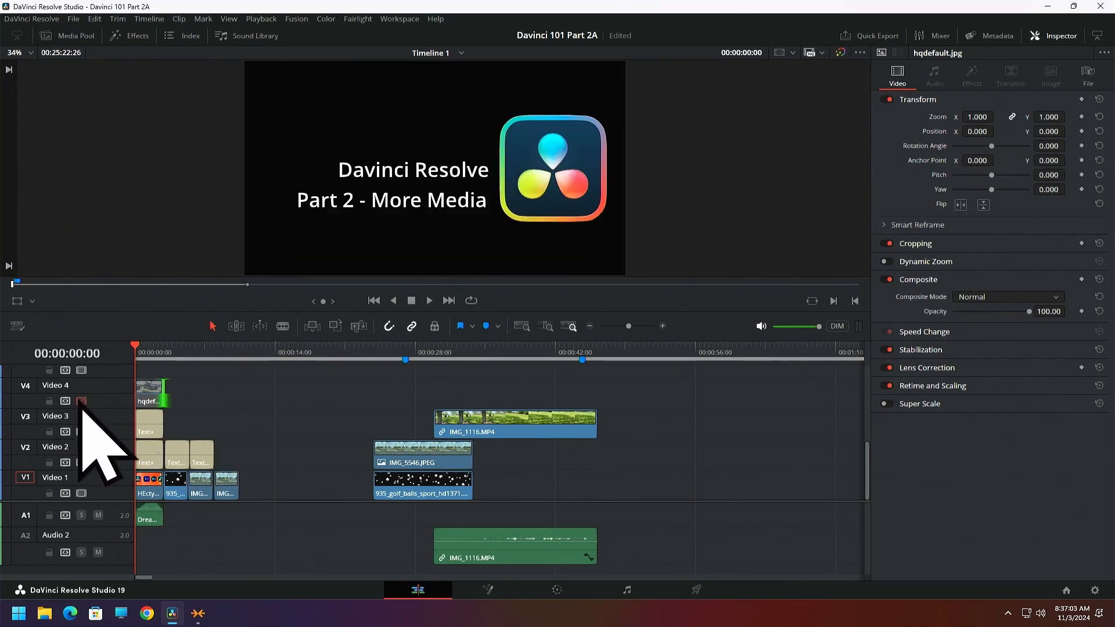
{"action": "left_click", "coordinate": [81, 432]}
{"action": "left_click", "coordinate": [81, 462]}
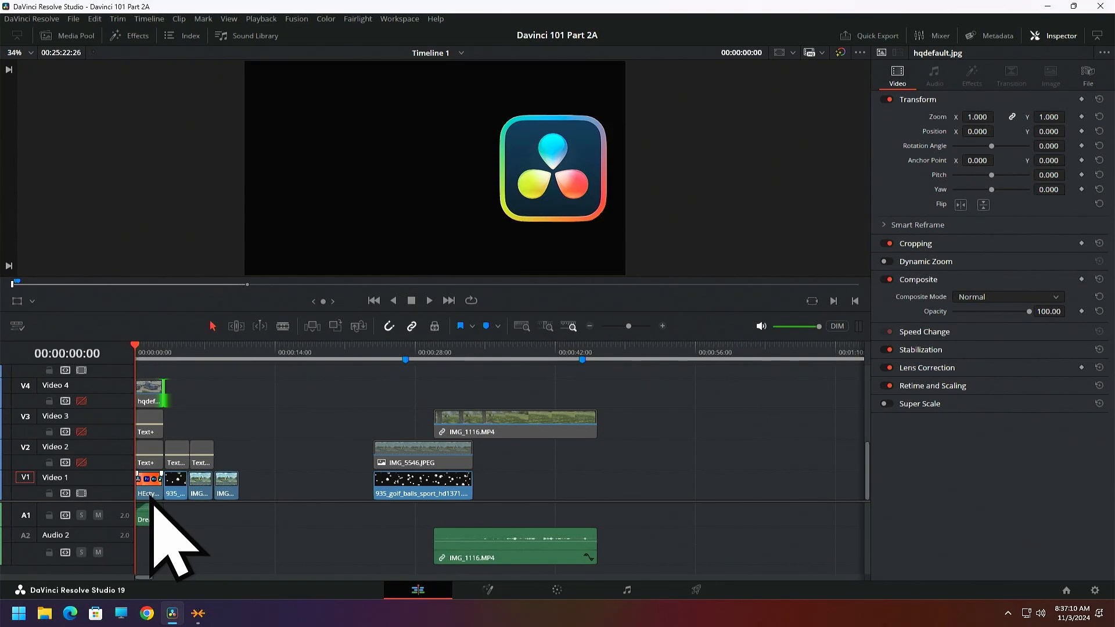
Re-enable the Video 2, Video 3 and Video 4 tracks from the bottom up
{"action": "left_click", "coordinate": [81, 462]}
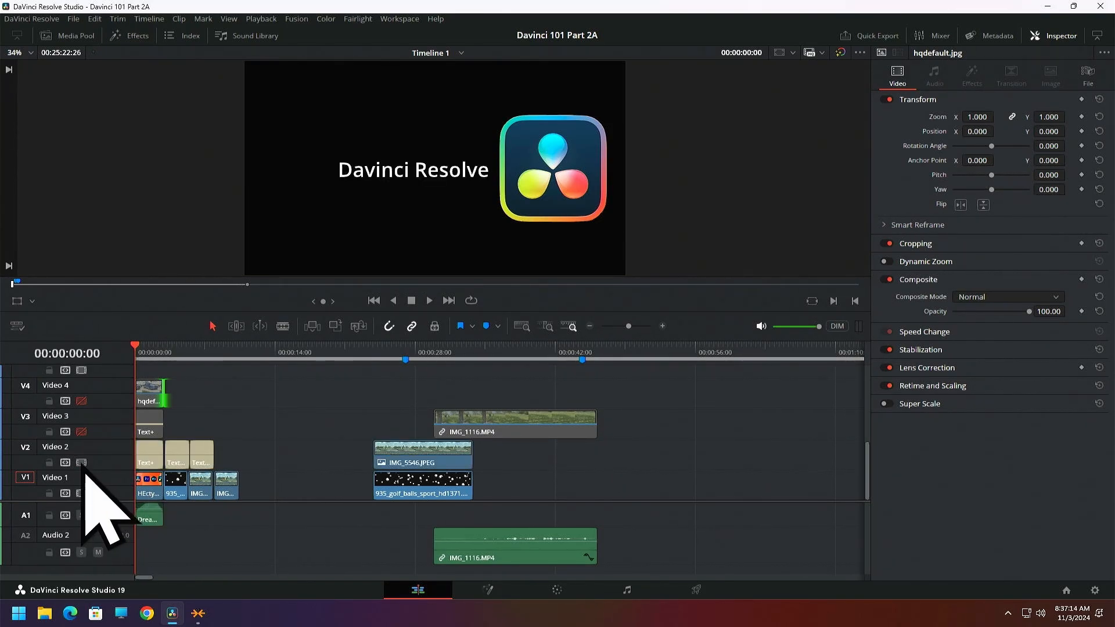
{"action": "left_click", "coordinate": [81, 431]}
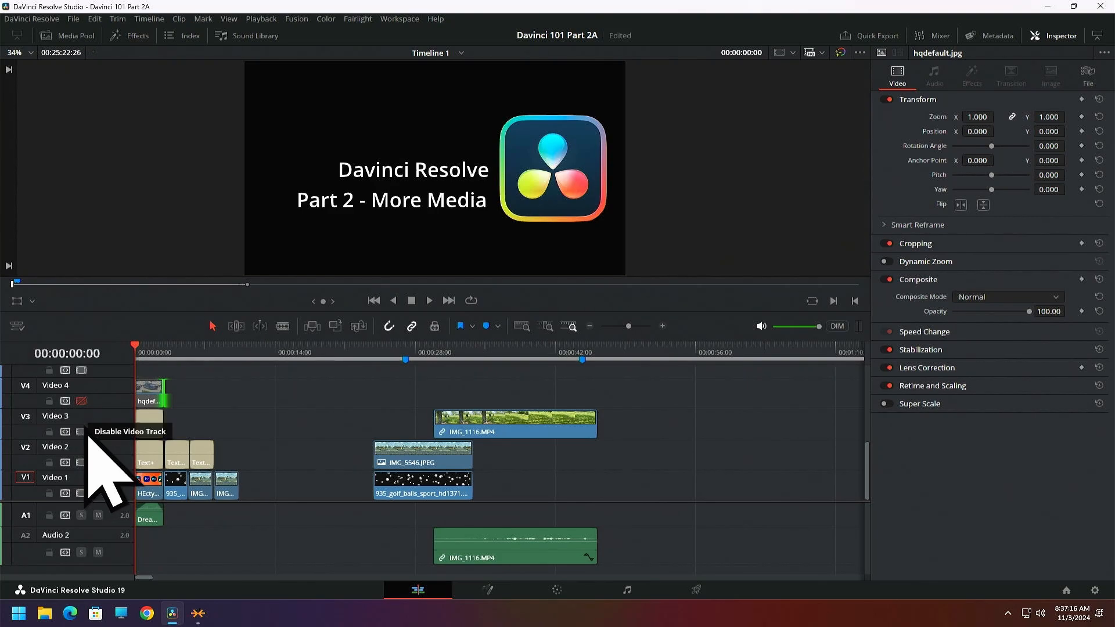
{"action": "left_click", "coordinate": [81, 401]}
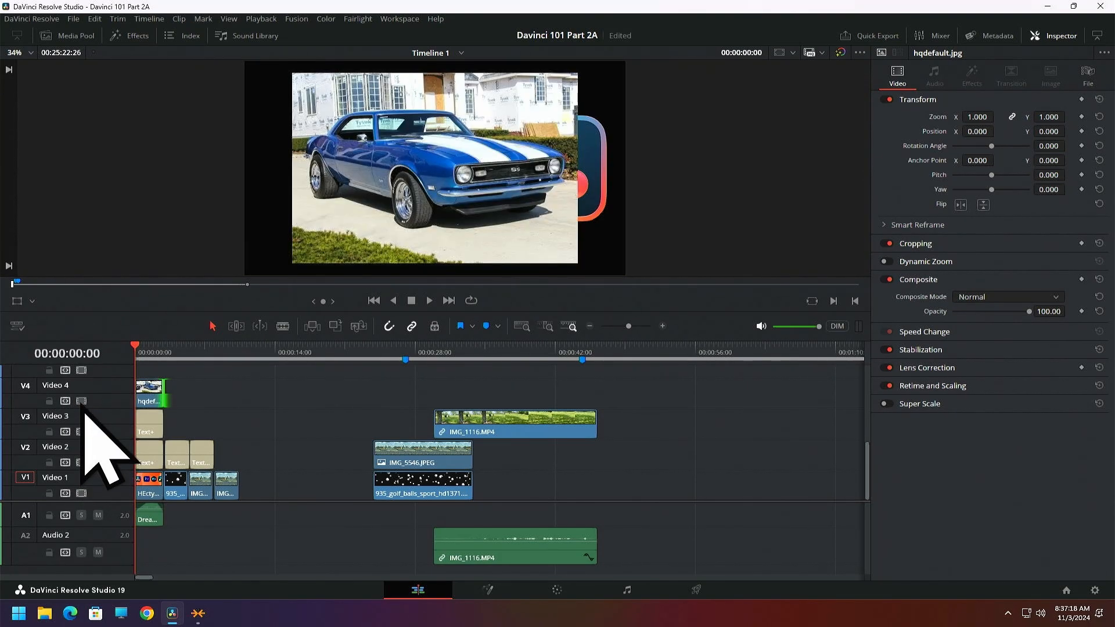
Set the hqdefault.jpg clip's zoom to 1.480, and shift the clip slightly along Video 4 and back to the timeline's start
{"action": "left_click", "coordinate": [149, 388]}
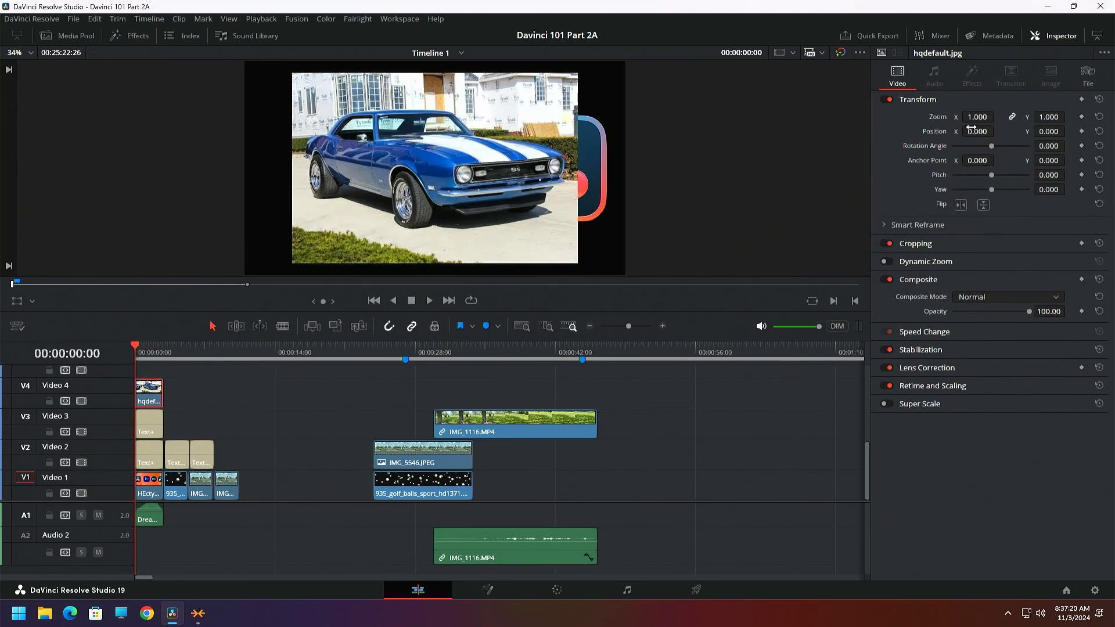
{"action": "left_click_drag", "start_coordinate": [972, 116], "coordinate": [999, 117]}
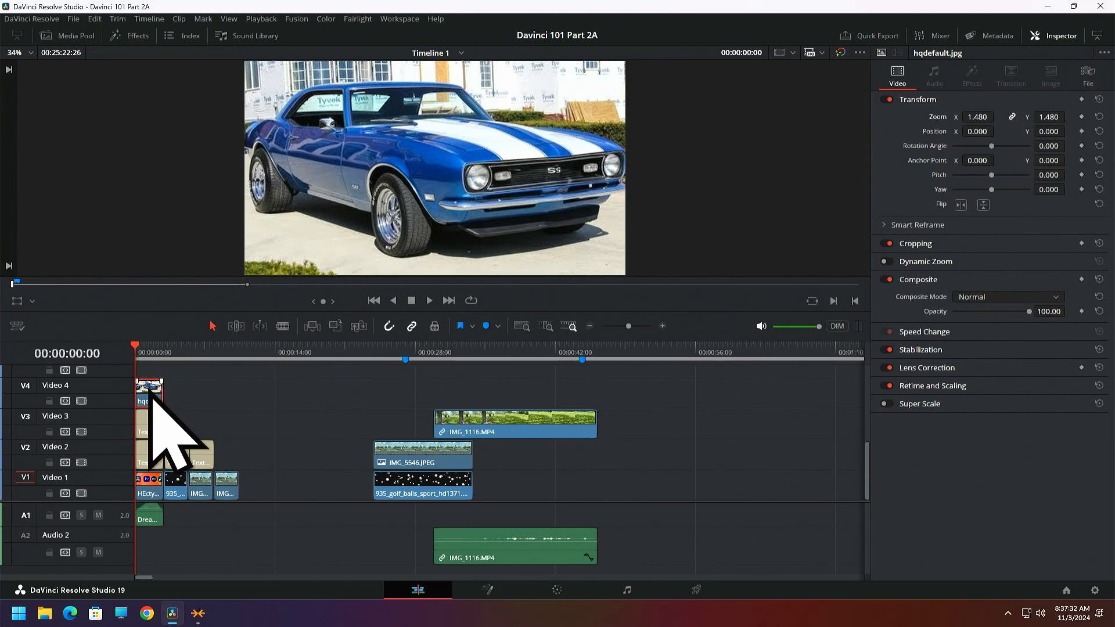
{"action": "mouse_move", "coordinate": [150, 385]}
{"action": "left_mouse_down"}
{"action": "mouse_move", "coordinate": [225, 405]}
{"action": "mouse_move", "coordinate": [158, 396]}
{"action": "left_mouse_up"}
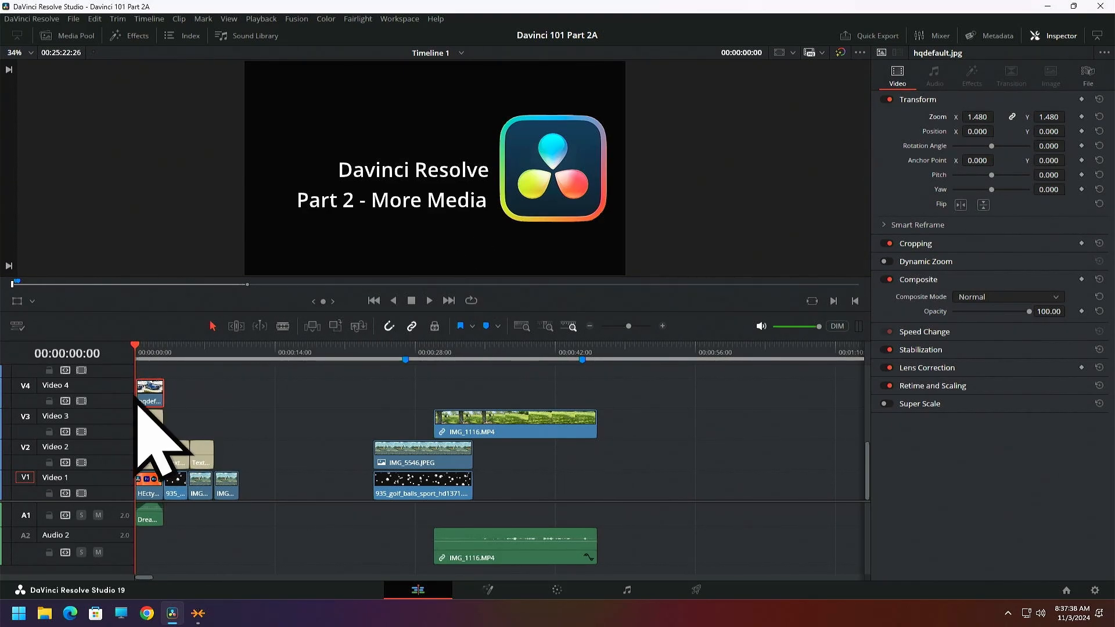
{"action": "mouse_move", "coordinate": [144, 395]}
{"action": "left_mouse_down"}
{"action": "mouse_move", "coordinate": [180, 396]}
{"action": "mouse_move", "coordinate": [141, 396]}
{"action": "left_mouse_up"}
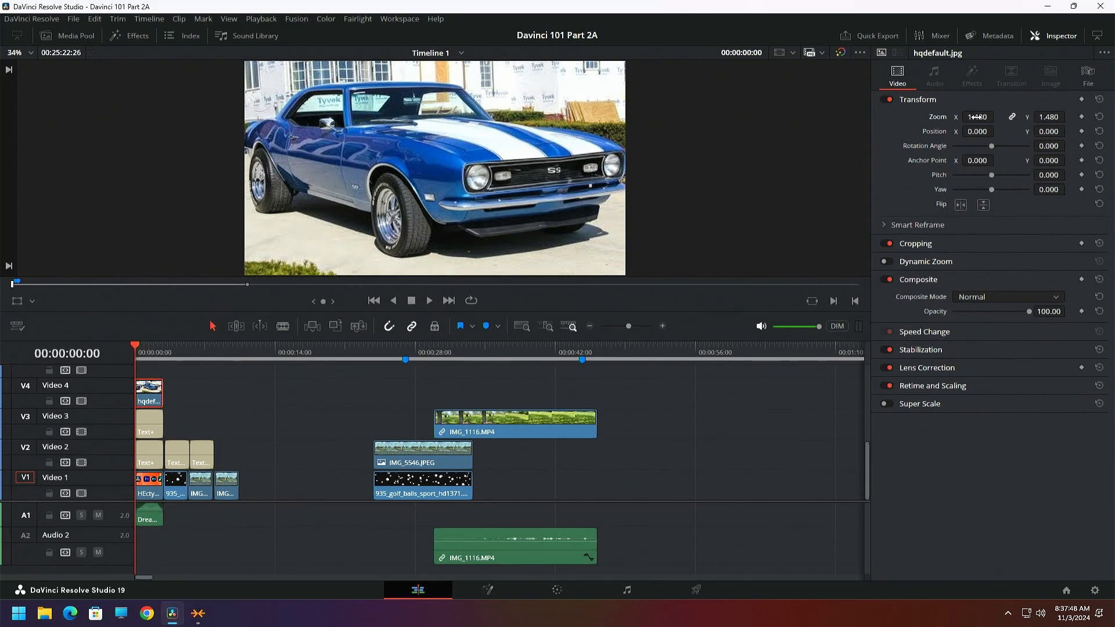
Shrink the car image to a zoom of about 0.259 and position it beside the title at about X -902, Y -15 with the Transform overlay
{"action": "left_click_drag", "start_coordinate": [976, 117], "coordinate": [777, 132]}
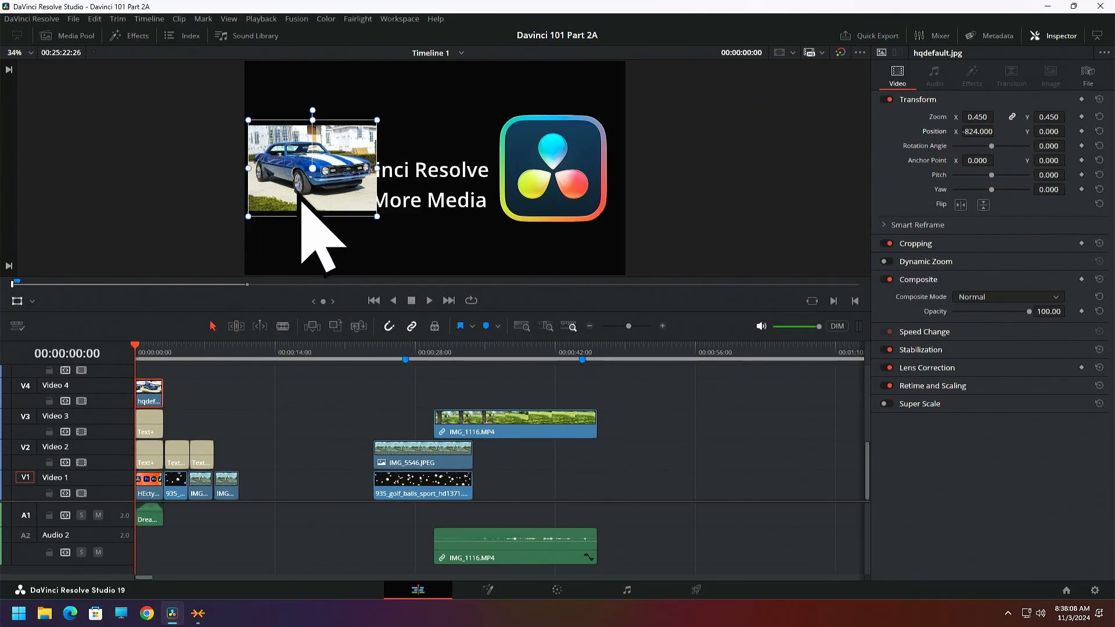
{"action": "left_click_drag", "start_coordinate": [345, 195], "coordinate": [305, 123]}
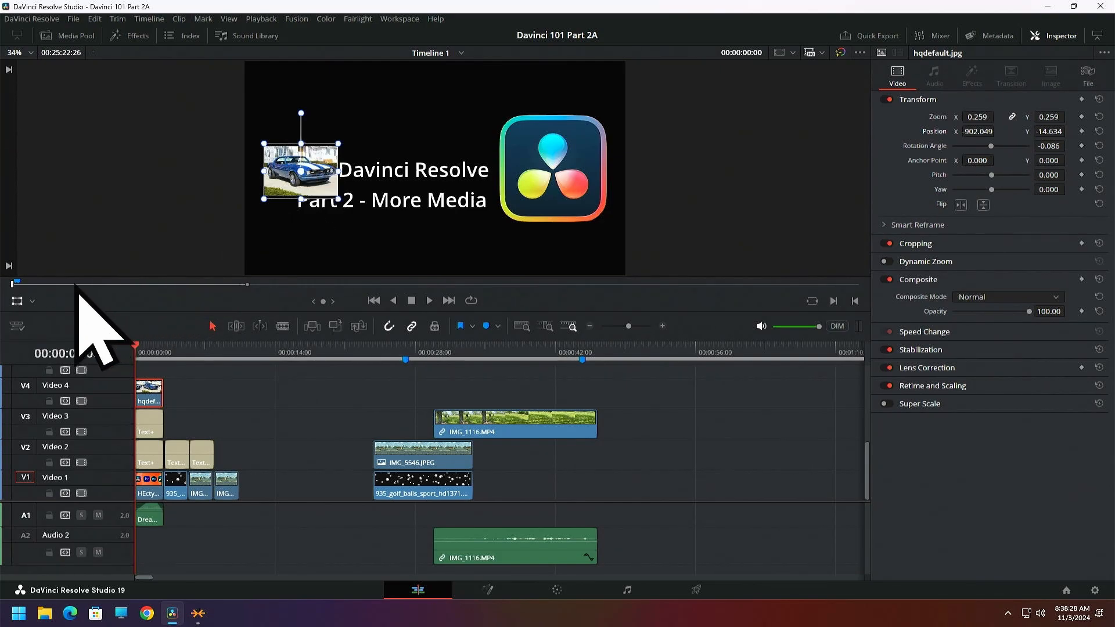
{"action": "left_click", "coordinate": [32, 302]}
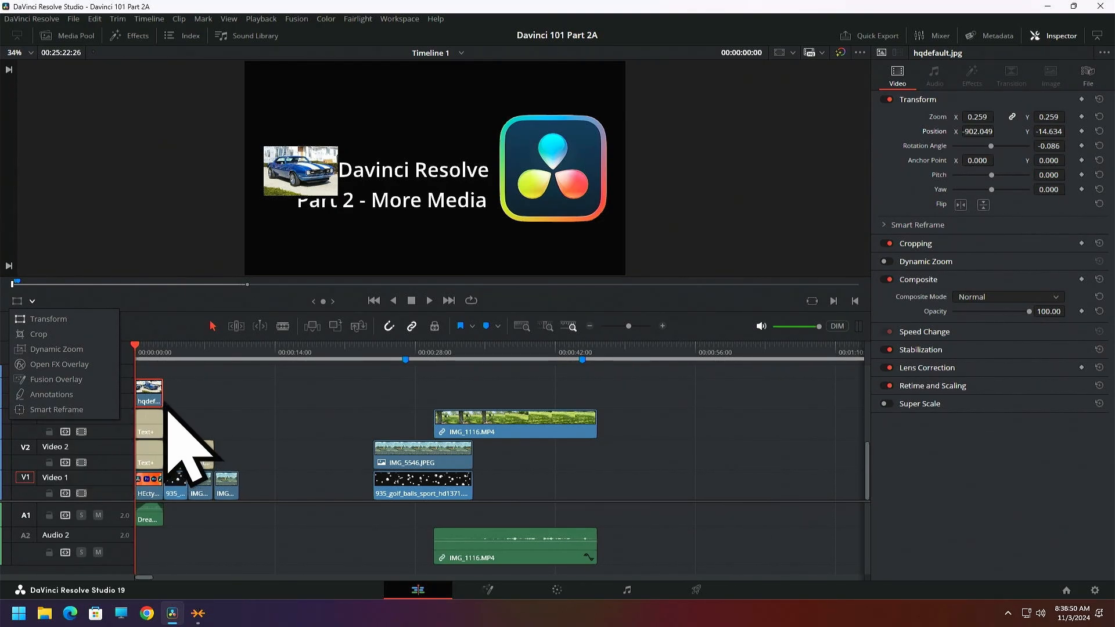
{"action": "left_click", "coordinate": [30, 319]}
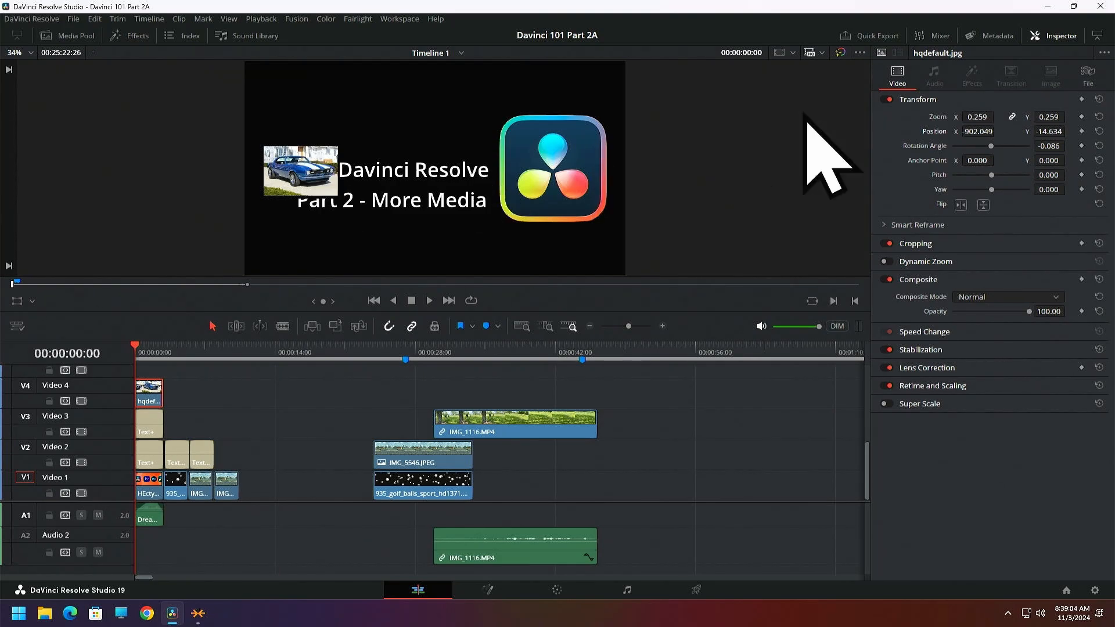
Try a zoom of 0.270 on the car image, resetting its zoom to the default before and after
{"action": "double_click", "coordinate": [941, 121]}
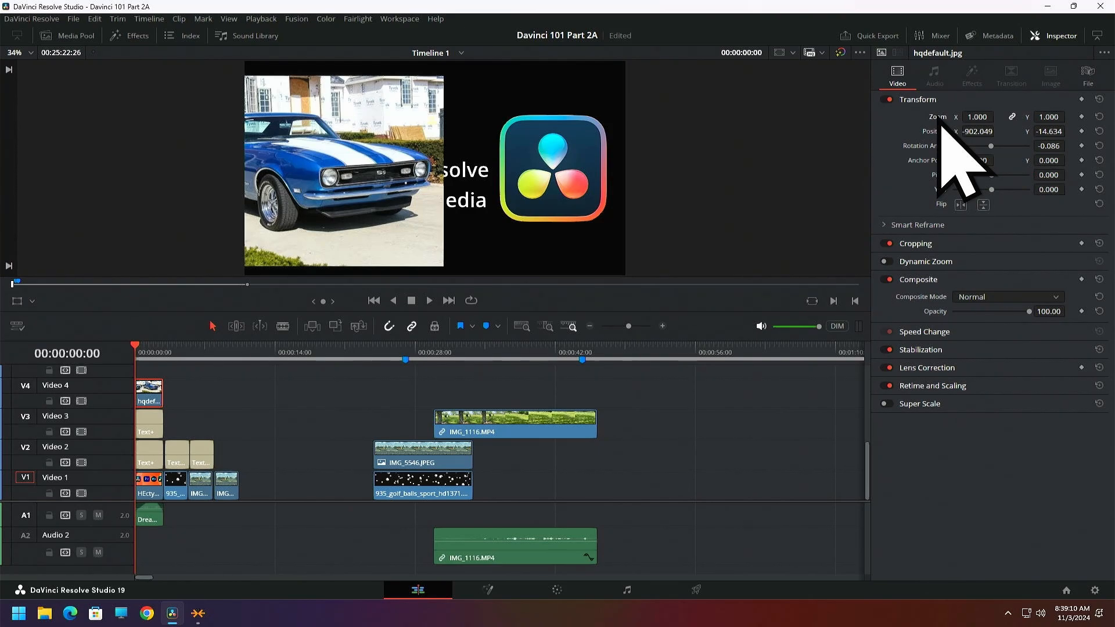
{"action": "left_click_drag", "start_coordinate": [980, 117], "coordinate": [933, 117]}
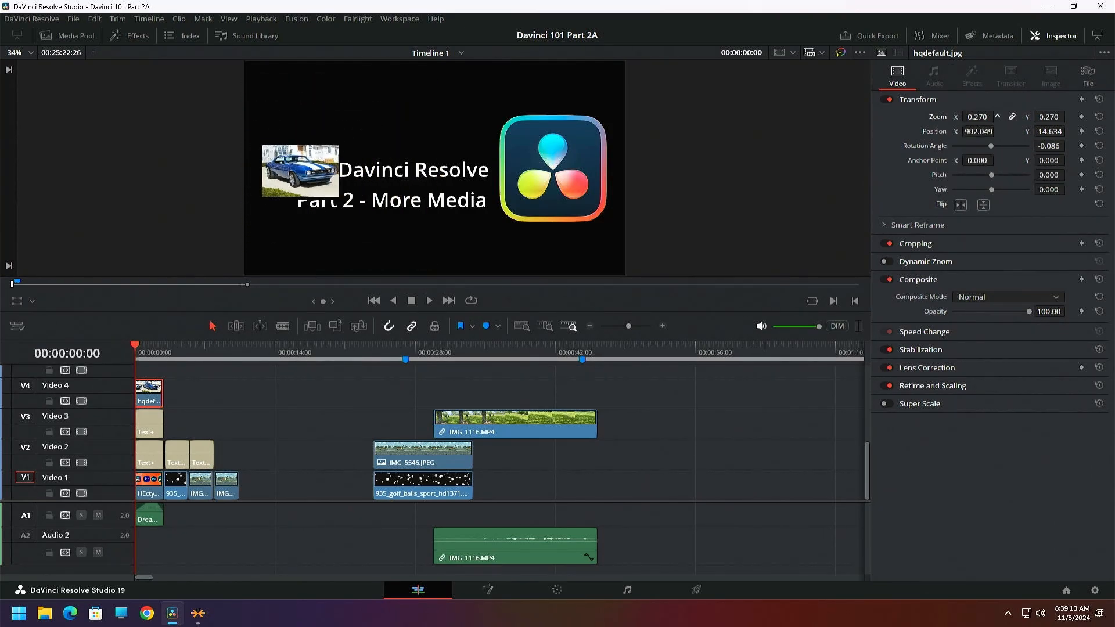
{"action": "left_click", "coordinate": [1099, 117]}
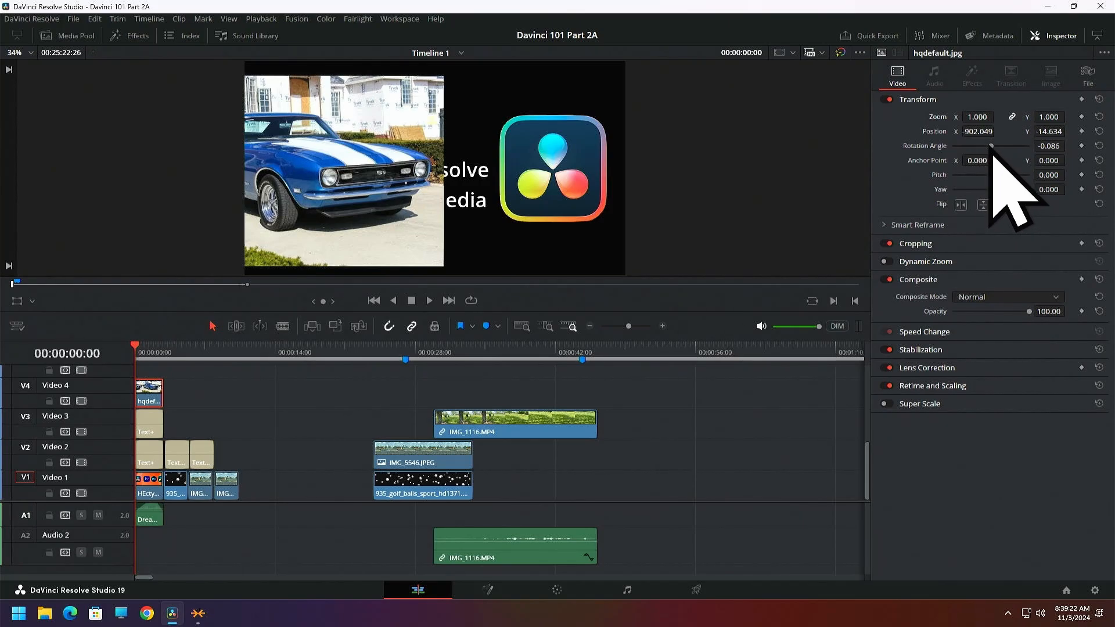
Rotate the car image to -63.210 degrees, and reset its position and rotation angle to the defaults
{"action": "left_click_drag", "start_coordinate": [992, 146], "coordinate": [988, 148]}
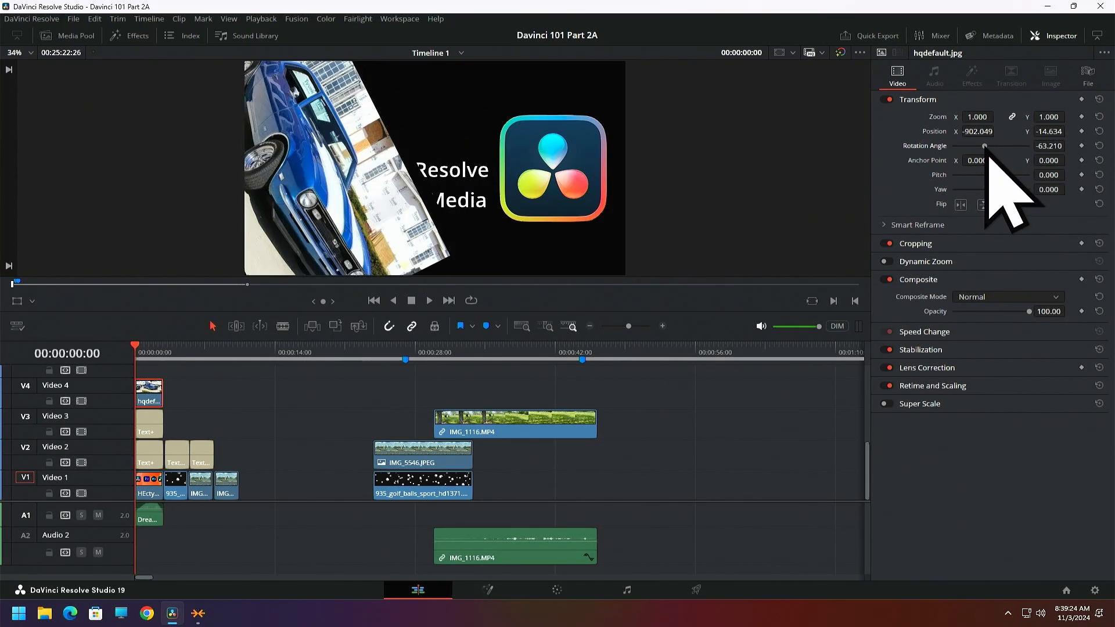
{"action": "double_click", "coordinate": [934, 134]}
{"action": "double_click", "coordinate": [926, 147]}
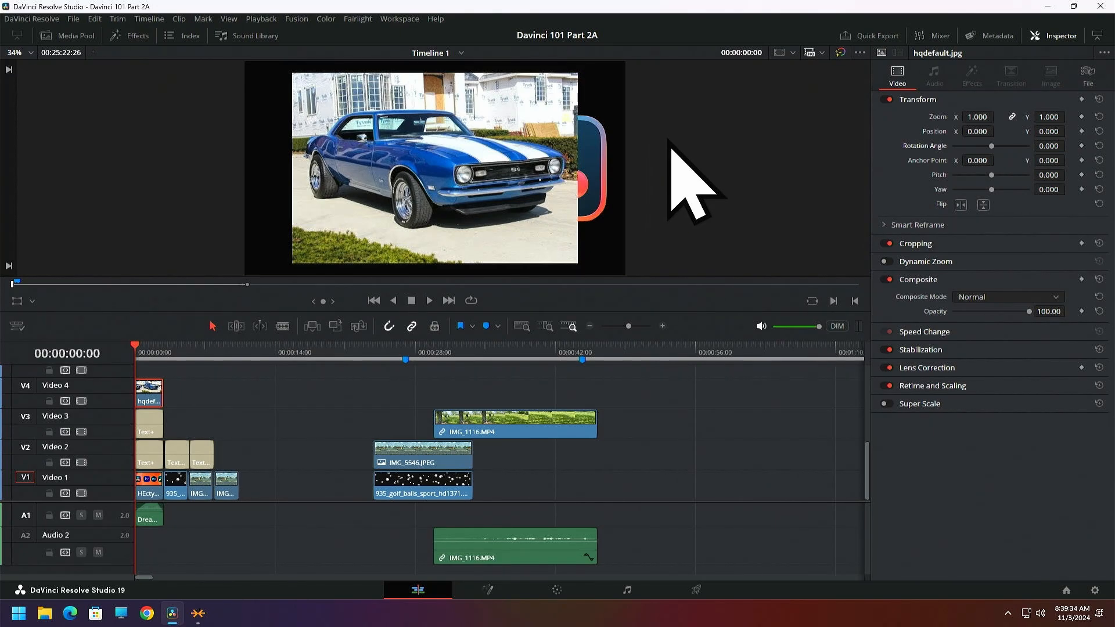
Preview the golf ball video and the Speedway still photo on the timeline, and return the playhead to the start
{"action": "left_click", "coordinate": [179, 349]}
{"action": "left_click_drag", "start_coordinate": [180, 355], "coordinate": [175, 355]}
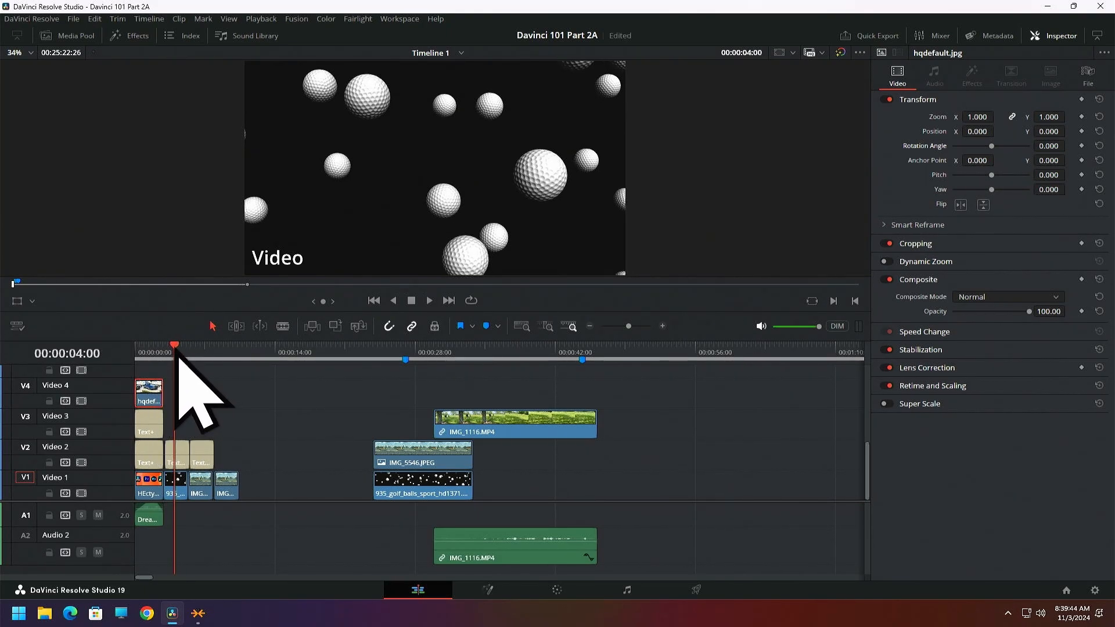
{"action": "mouse_move", "coordinate": [174, 356]}
{"action": "left_mouse_down"}
{"action": "mouse_move", "coordinate": [187, 359]}
{"action": "mouse_move", "coordinate": [175, 359]}
{"action": "left_mouse_up"}
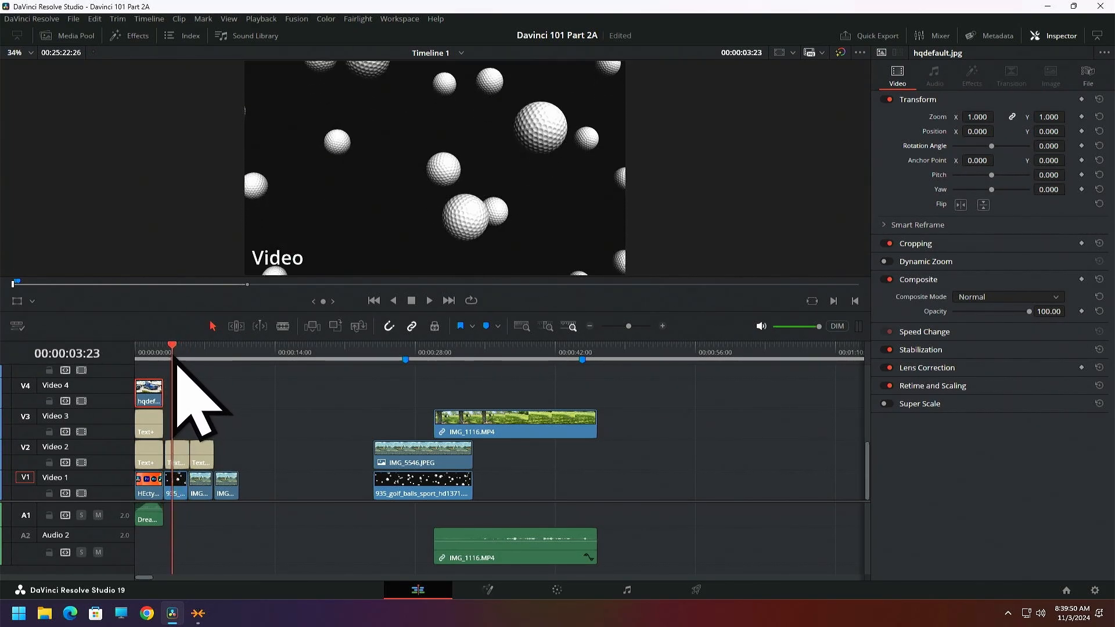
{"action": "left_click", "coordinate": [429, 300]}
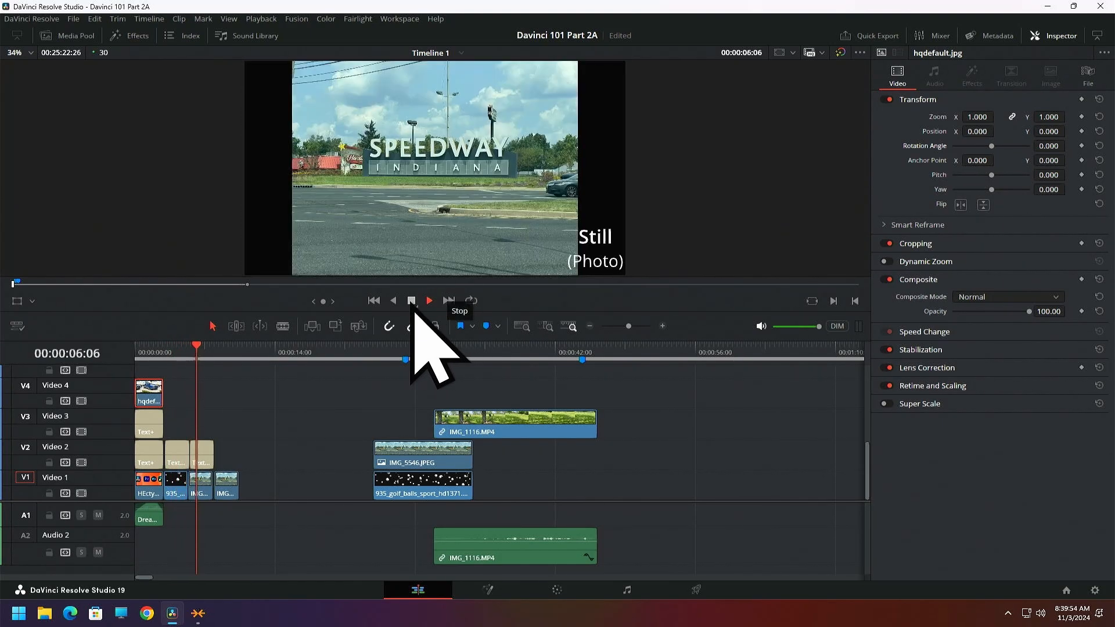
{"action": "left_click", "coordinate": [411, 301]}
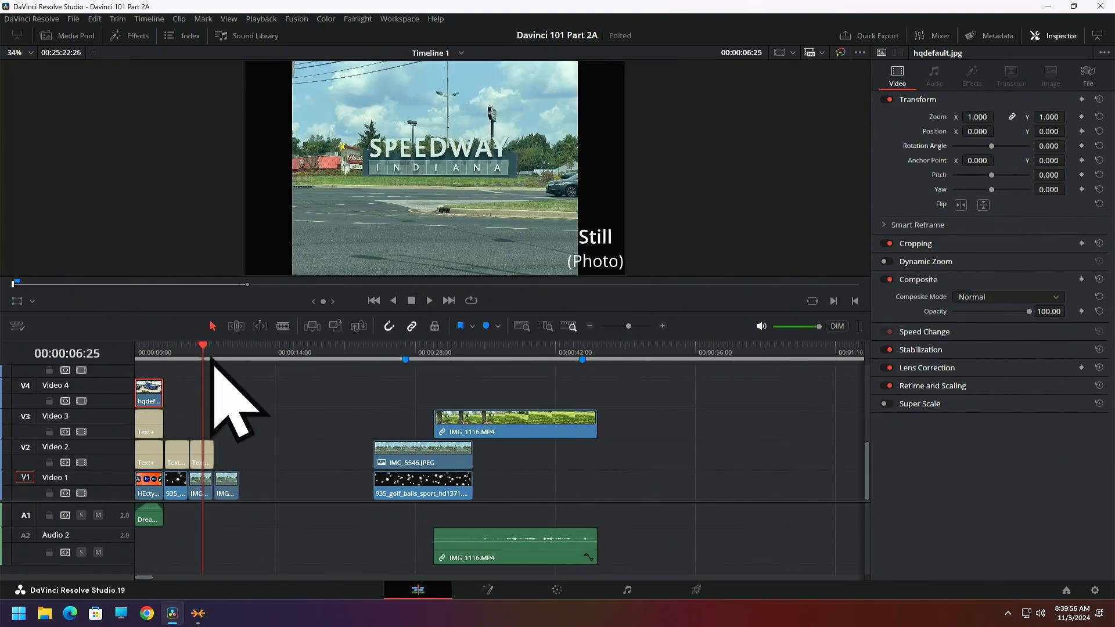
{"action": "mouse_move", "coordinate": [204, 351]}
{"action": "left_mouse_down"}
{"action": "mouse_move", "coordinate": [178, 358]}
{"action": "mouse_move", "coordinate": [196, 361]}
{"action": "left_mouse_up"}
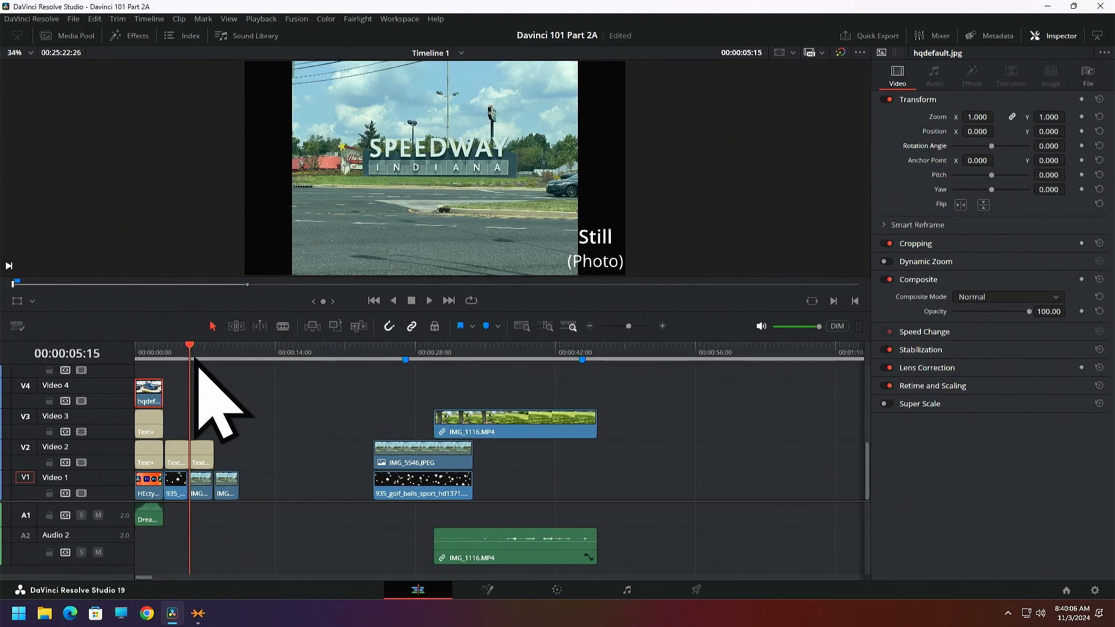
{"action": "left_click_drag", "start_coordinate": [196, 361], "coordinate": [141, 375]}
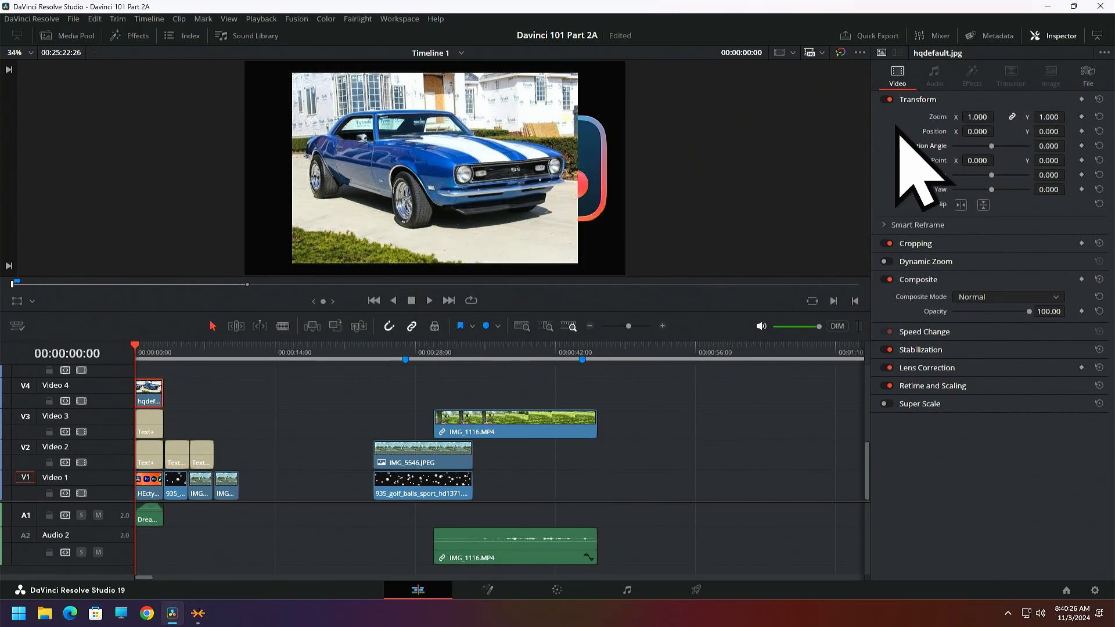
Set the car image's zoom to 0.630 and move it to the frame's lower-right corner at about X 804, Y -345
{"action": "left_click", "coordinate": [18, 303]}
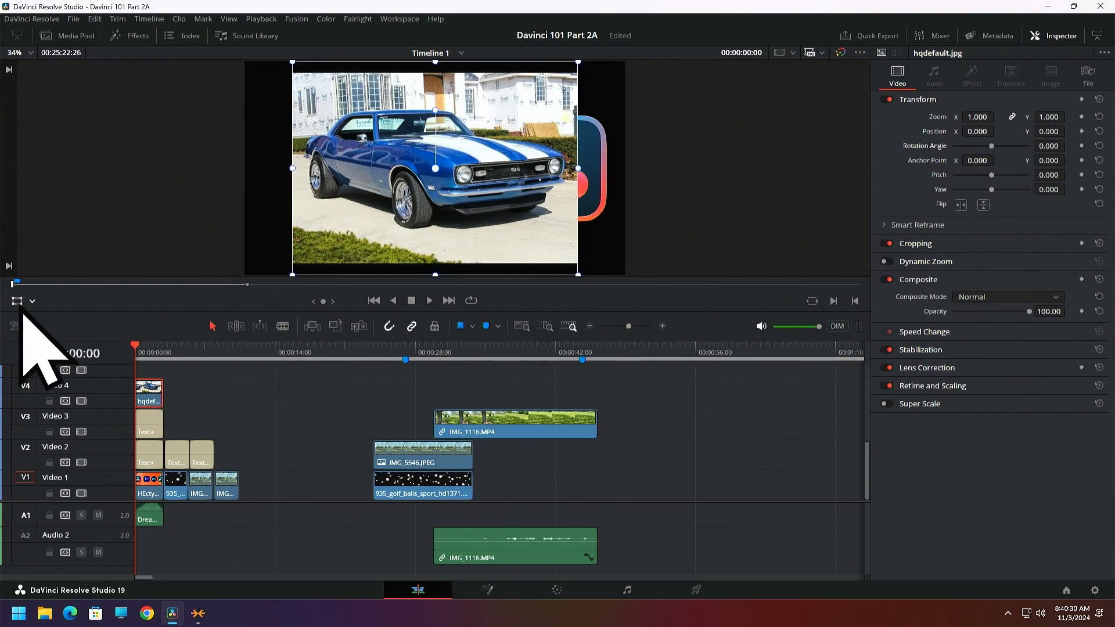
{"action": "left_click", "coordinate": [19, 304]}
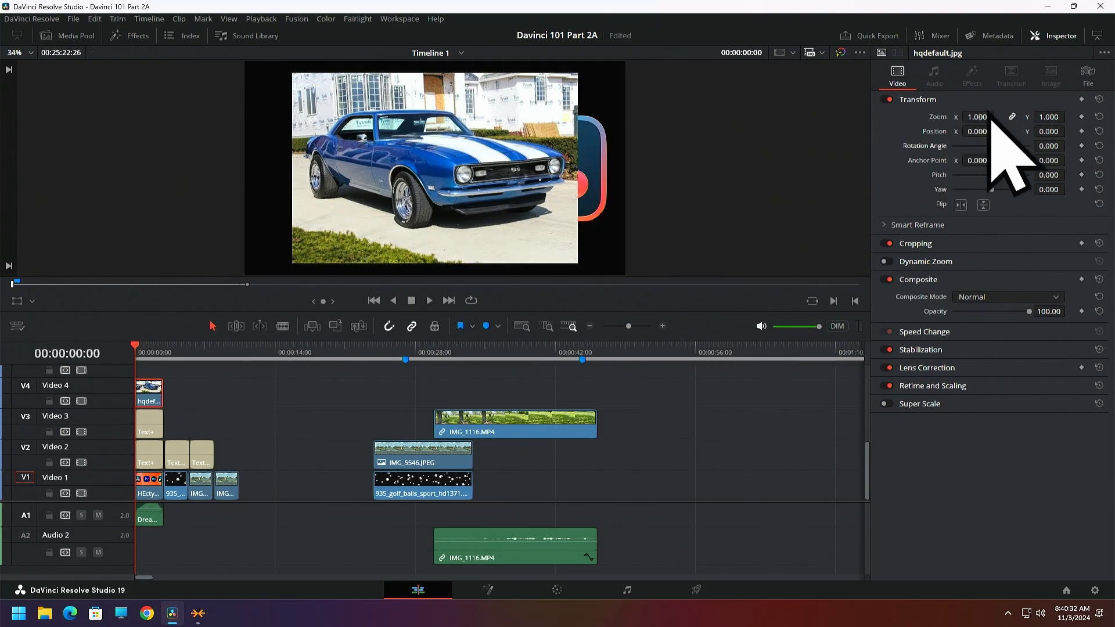
{"action": "mouse_move", "coordinate": [977, 117]}
{"action": "left_mouse_down"}
{"action": "mouse_move", "coordinate": [928, 116]}
{"action": "mouse_move", "coordinate": [989, 117]}
{"action": "mouse_move", "coordinate": [960, 117]}
{"action": "left_mouse_up"}
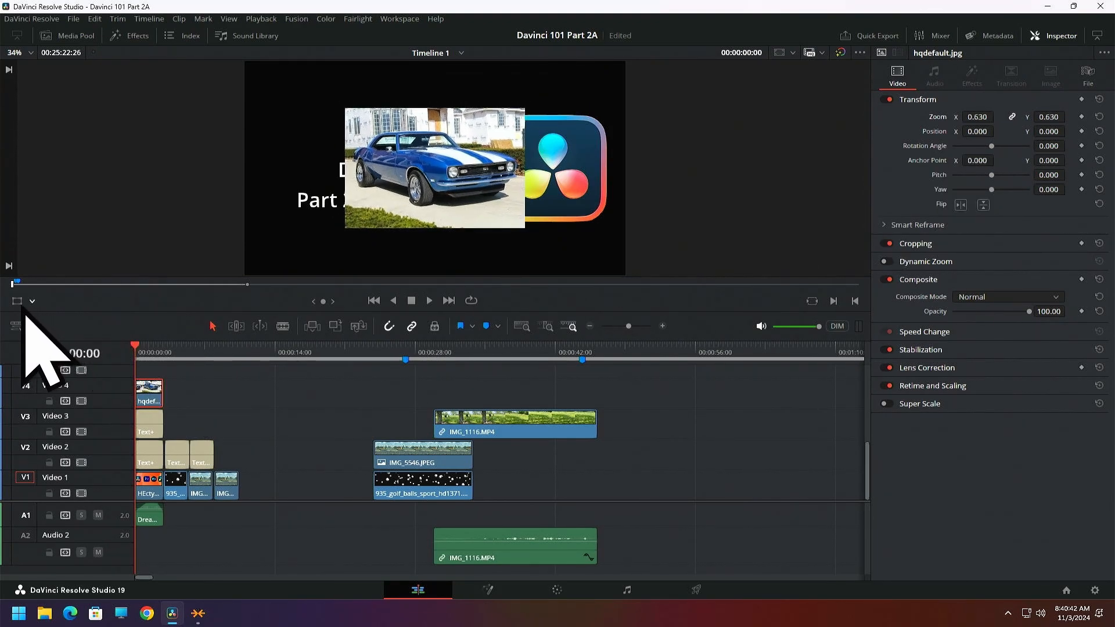
{"action": "left_click_drag", "start_coordinate": [407, 223], "coordinate": [540, 314]}
{"action": "left_click_drag", "start_coordinate": [543, 286], "coordinate": [546, 279]}
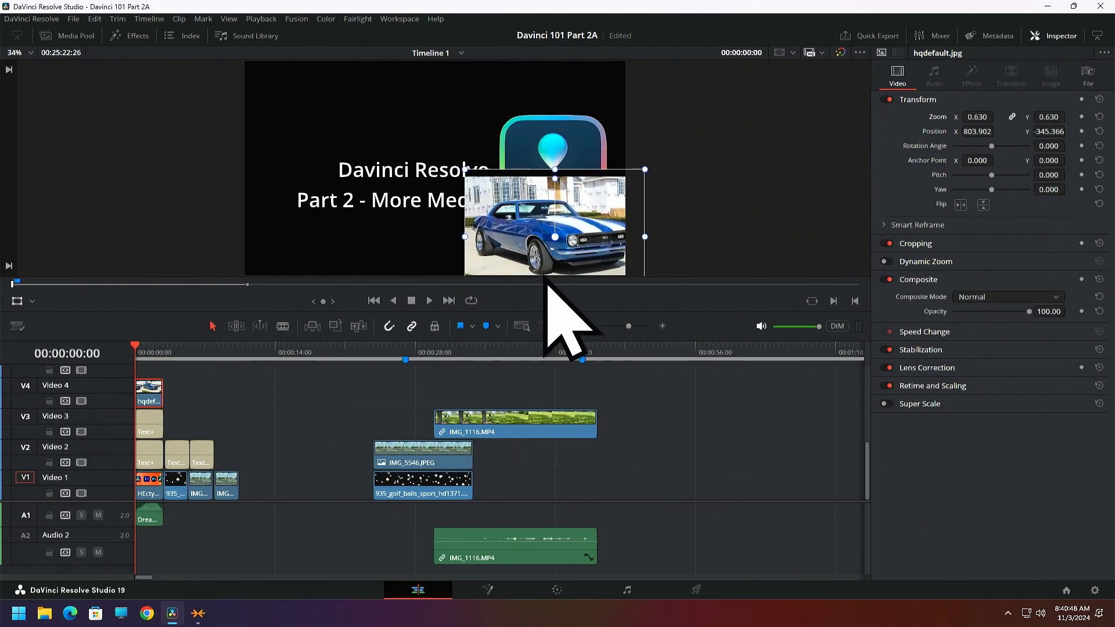
Reduce the car image's zoom to 0.520, nudge it to about X 823, Y -363, and turn off the Transform overlay
{"action": "left_click_drag", "start_coordinate": [977, 117], "coordinate": [955, 116]}
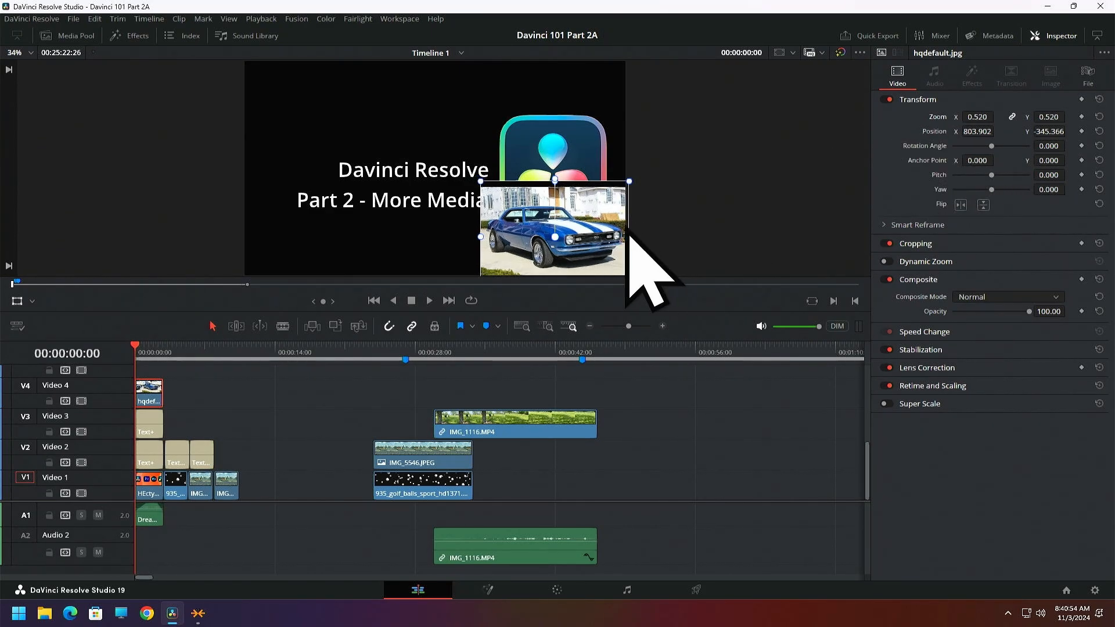
{"action": "left_click_drag", "start_coordinate": [594, 236], "coordinate": [598, 241]}
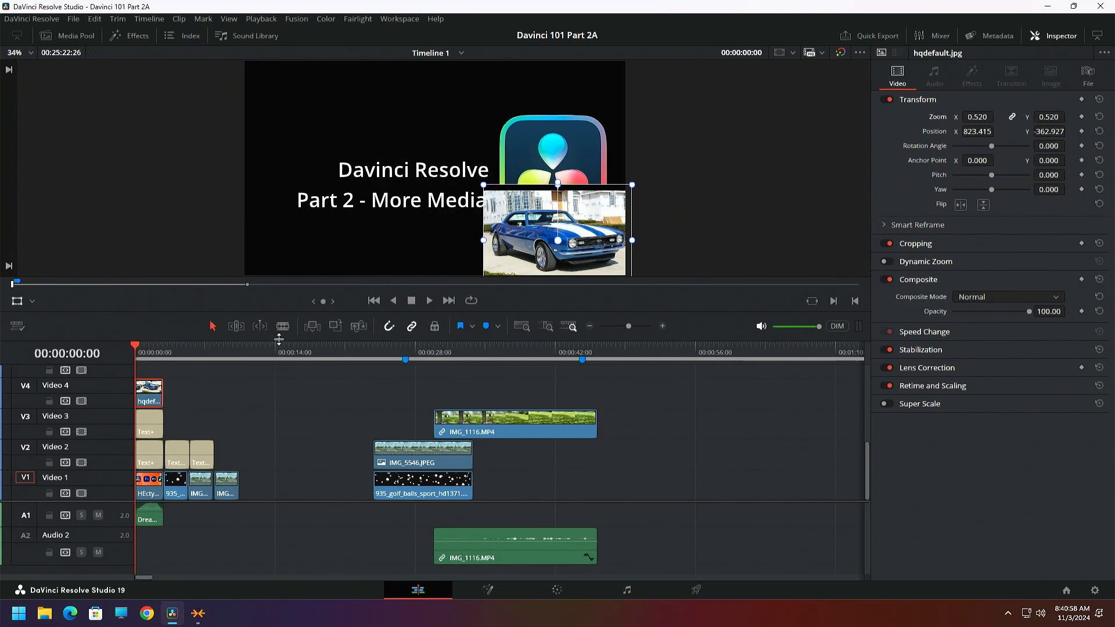
{"action": "left_click", "coordinate": [17, 302]}
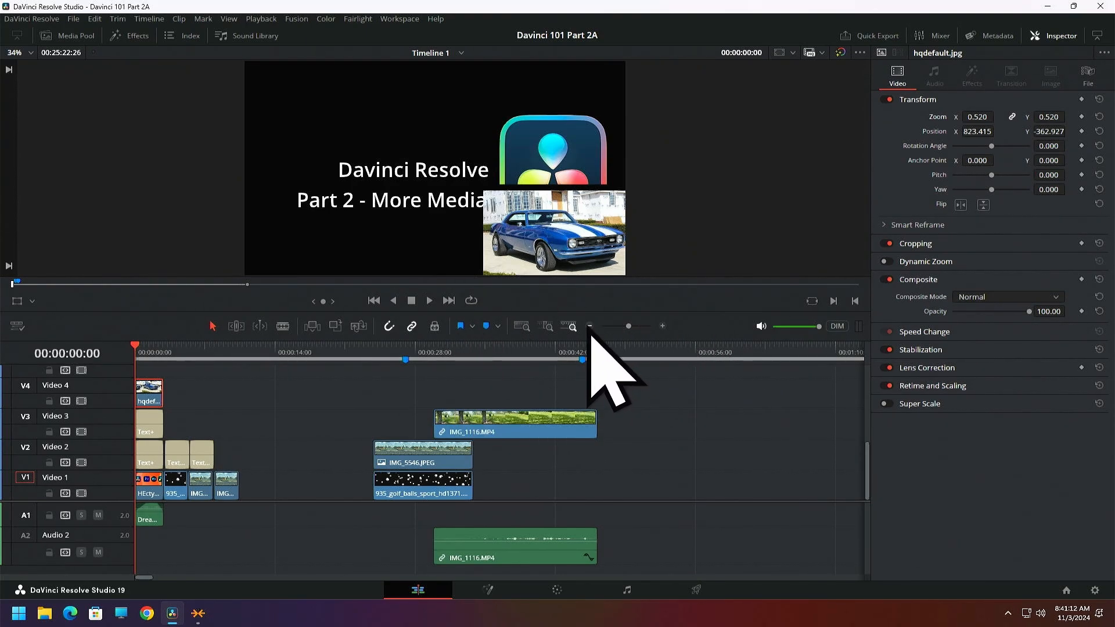
Move the hqdefault.jpg clip along Video 4 to about 00:00:12:00 and place the playhead at 00:00:12:01
{"action": "left_click", "coordinate": [663, 326]}
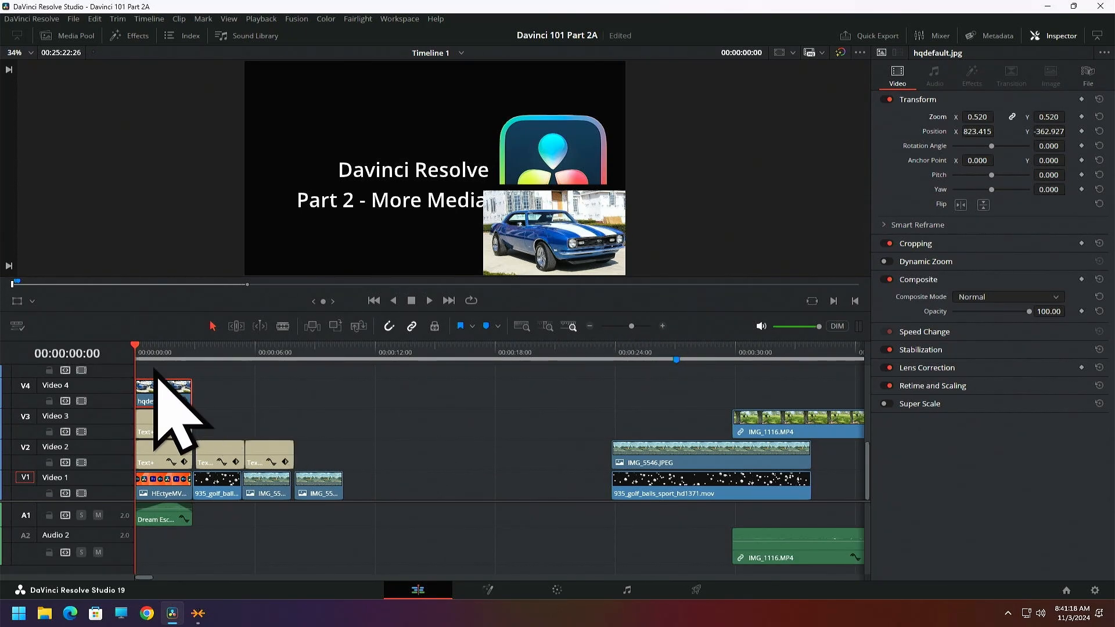
{"action": "left_click_drag", "start_coordinate": [152, 391], "coordinate": [393, 400]}
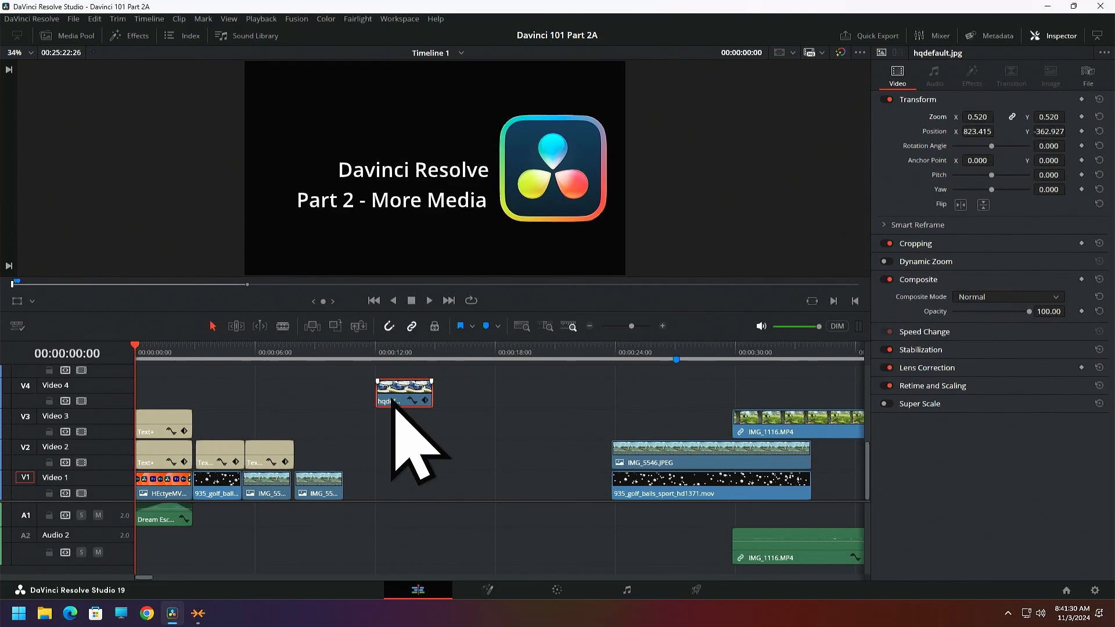
{"action": "left_click", "coordinate": [378, 355]}
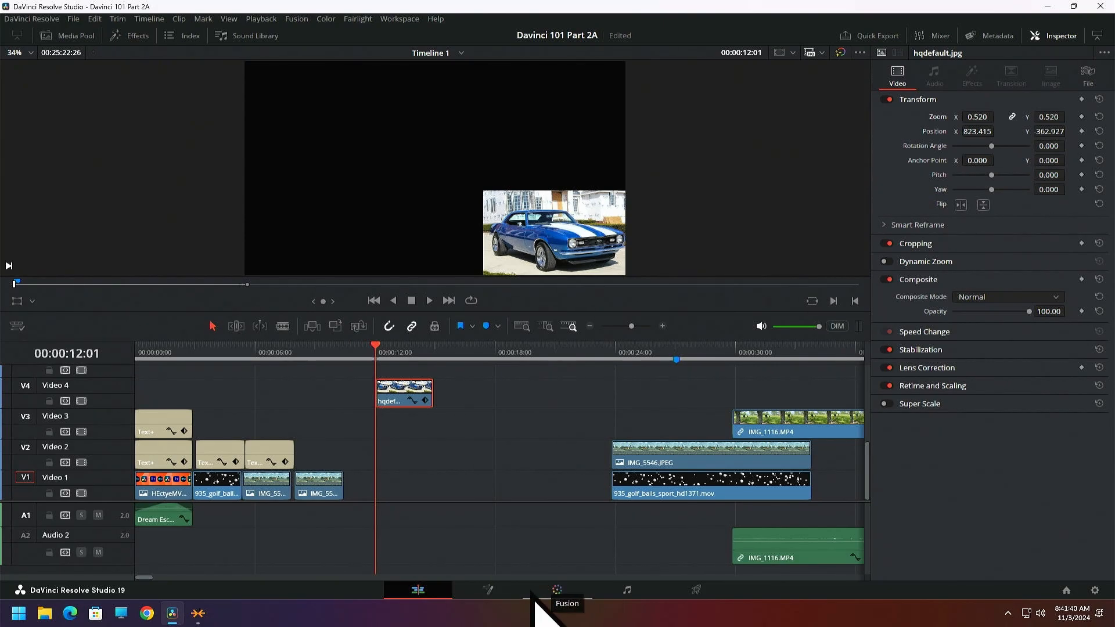
On the Color page, add an alpha output to the car clip's node graph and connect node 01's alpha output to it
{"action": "left_click", "coordinate": [557, 597]}
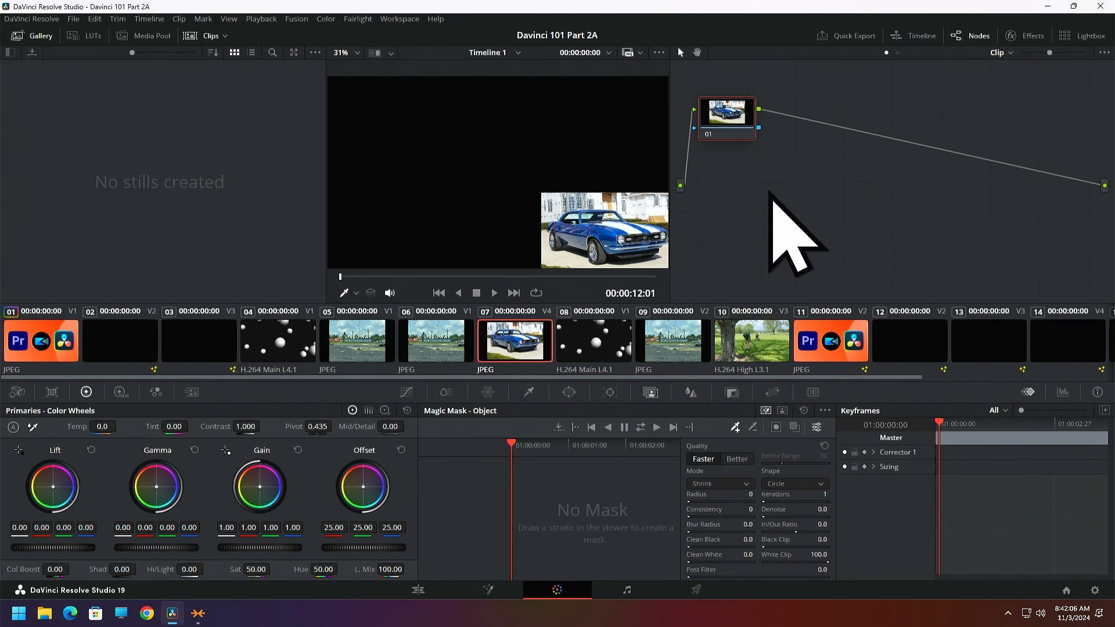
{"action": "right_click", "coordinate": [749, 186]}
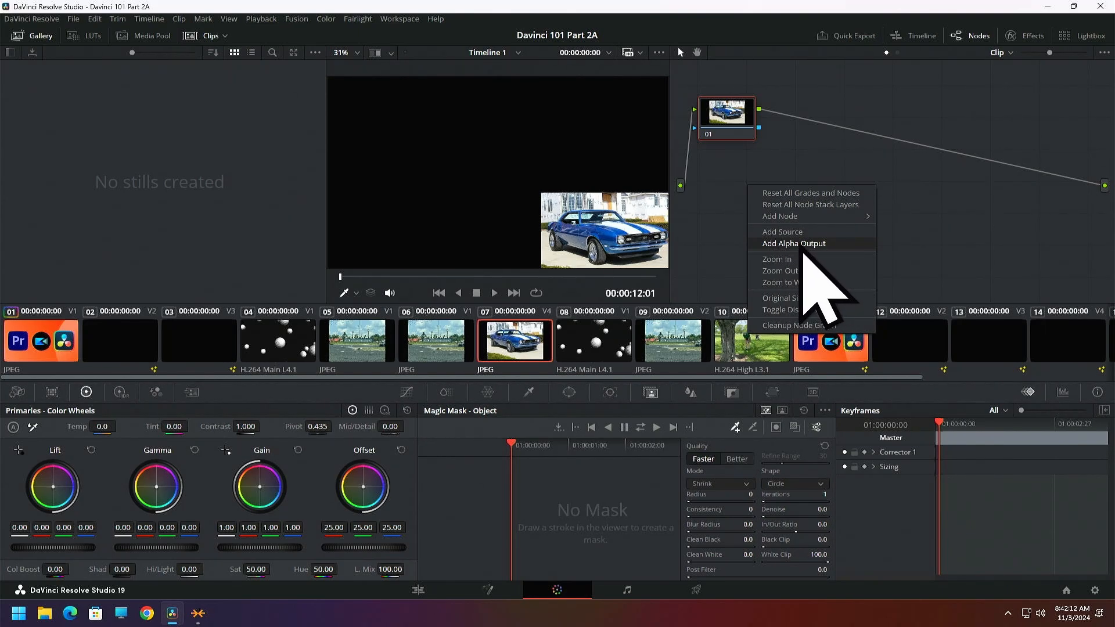
{"action": "left_click", "coordinate": [803, 246]}
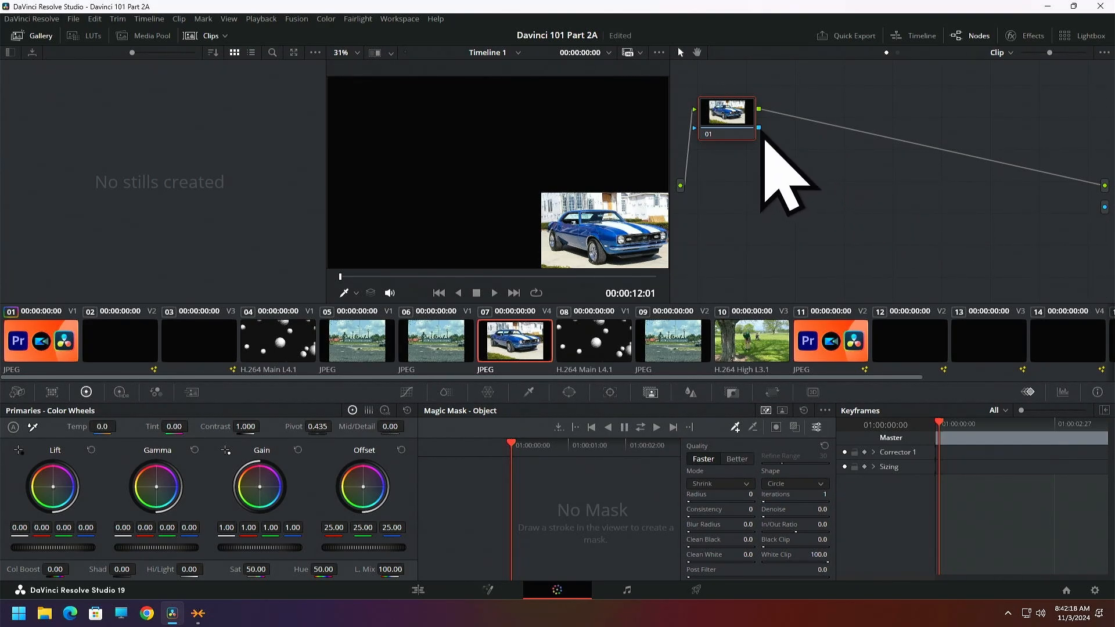
{"action": "left_click_drag", "start_coordinate": [759, 128], "coordinate": [1106, 208]}
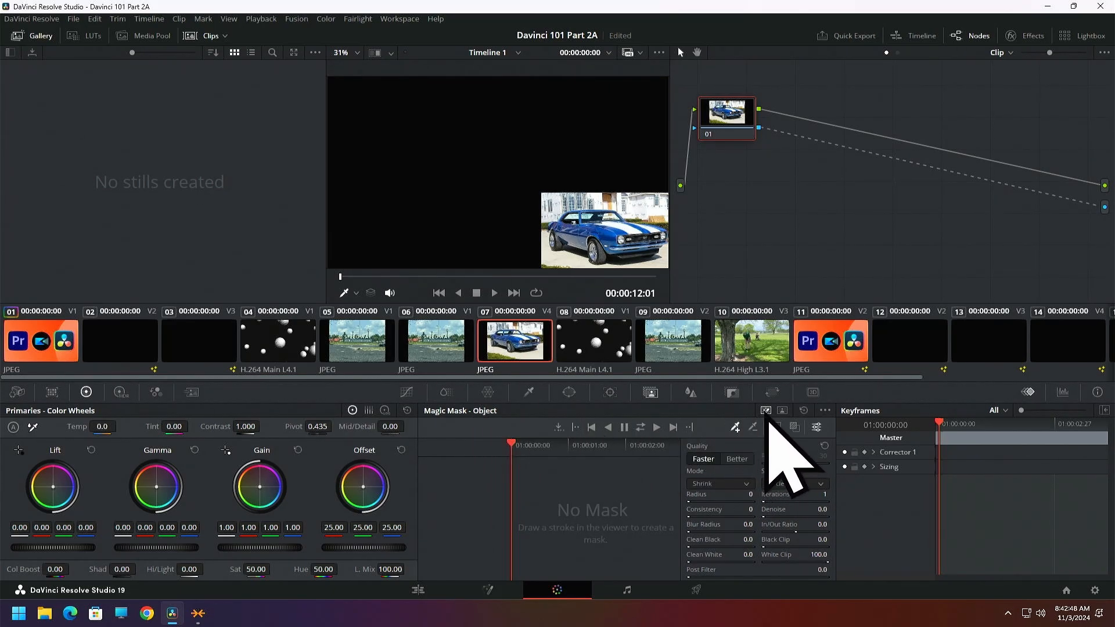
Compare the Magic Mask person and object modes, try an object stroke across the car, and delete that stroke
{"action": "left_click", "coordinate": [782, 411]}
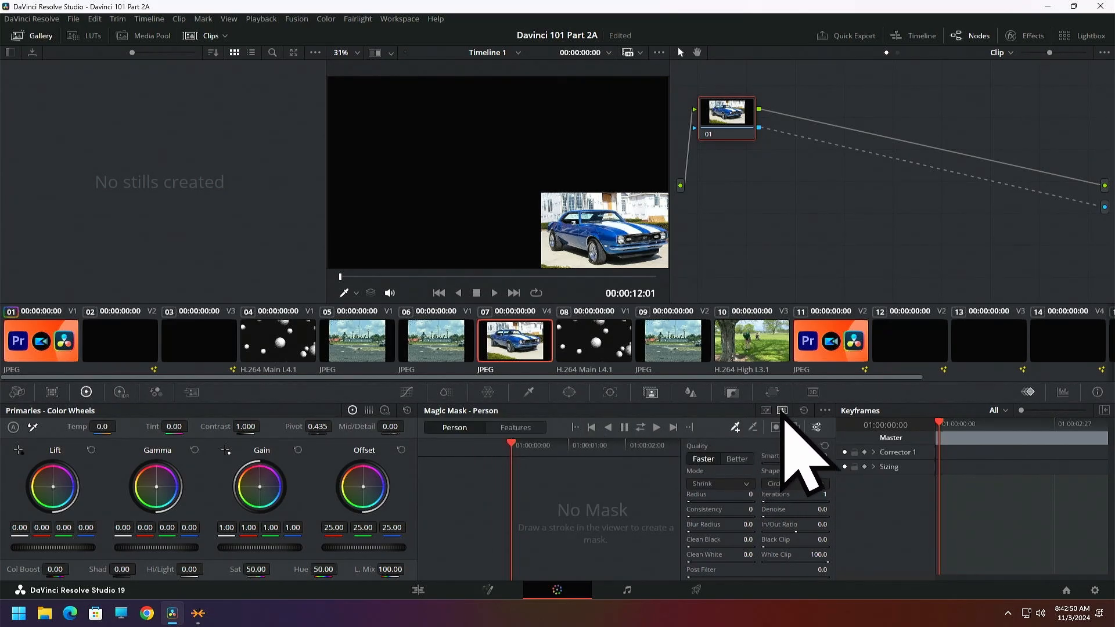
{"action": "left_click", "coordinate": [767, 412]}
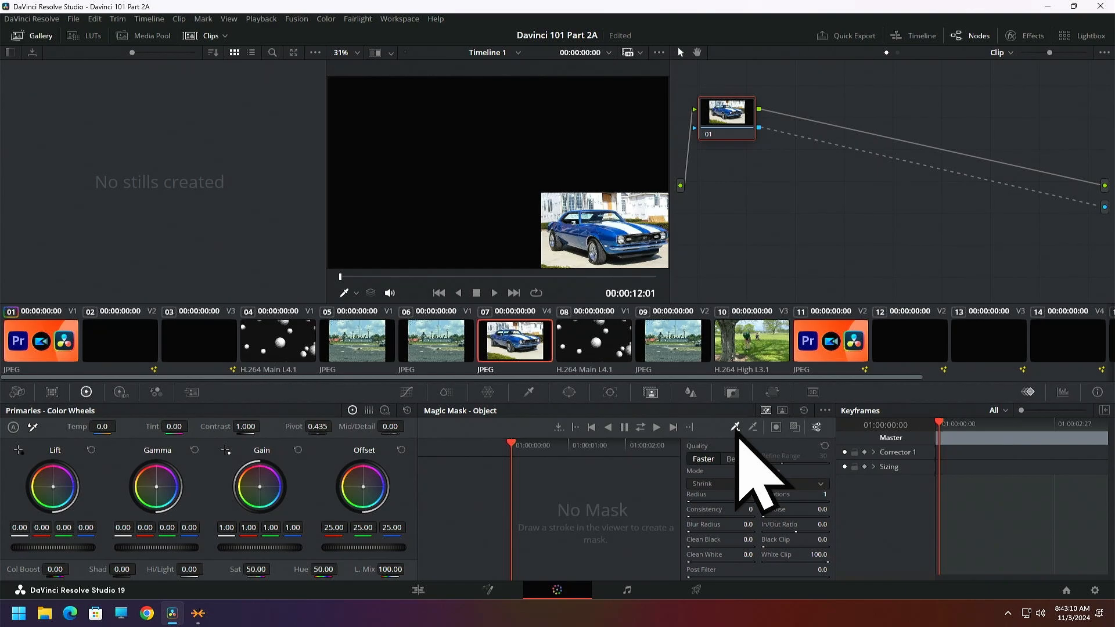
{"action": "left_click", "coordinate": [752, 429]}
{"action": "left_click", "coordinate": [735, 427]}
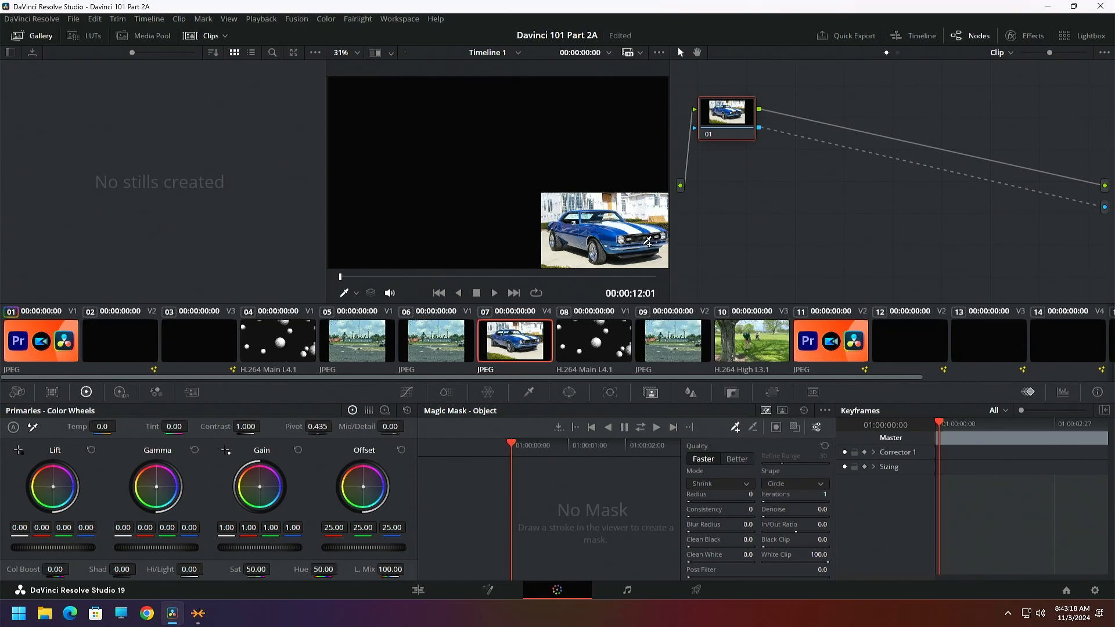
{"action": "mouse_move", "coordinate": [649, 243]}
{"action": "left_mouse_down"}
{"action": "mouse_move", "coordinate": [603, 213]}
{"action": "mouse_move", "coordinate": [559, 235]}
{"action": "left_mouse_up"}
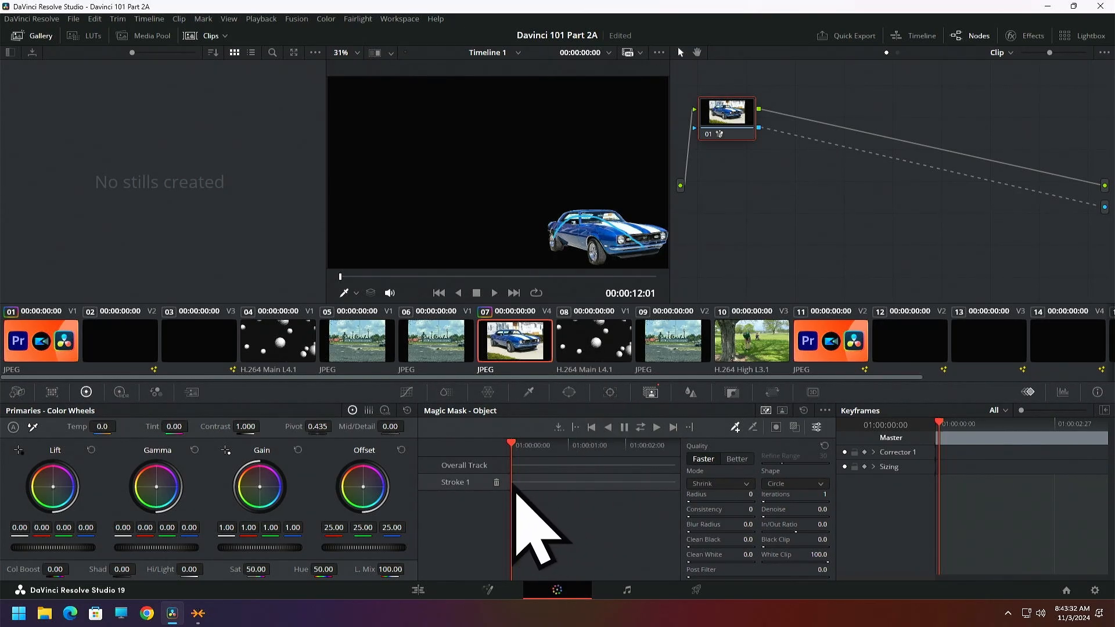
{"action": "left_click", "coordinate": [496, 483]}
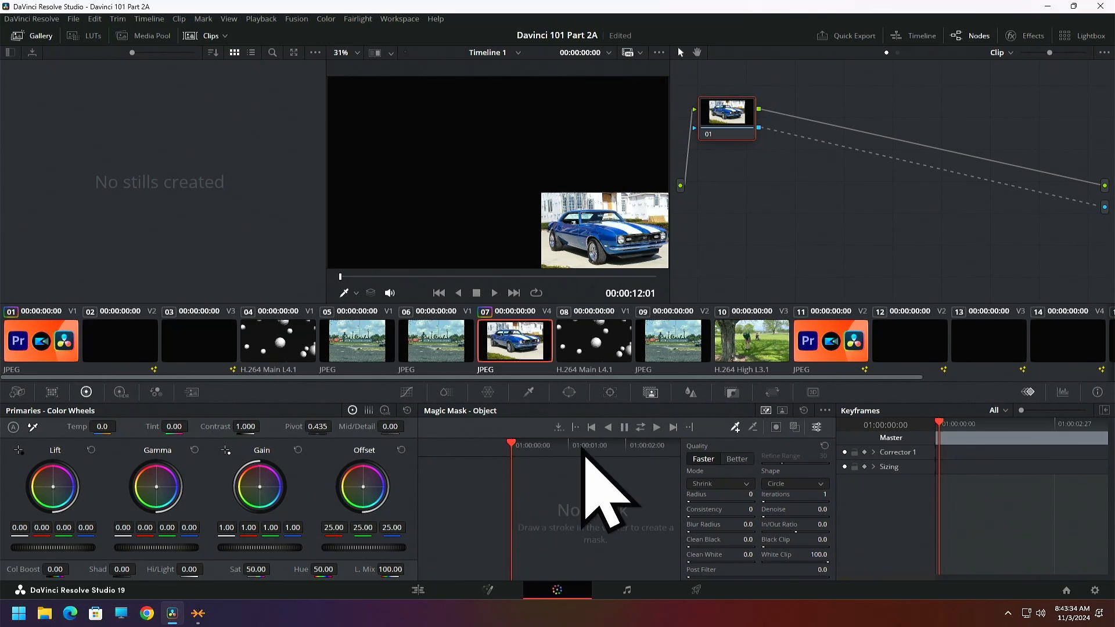
Try a subtracting Magic Mask stroke across the background above the car, and delete that stroke
{"action": "left_click", "coordinate": [753, 428]}
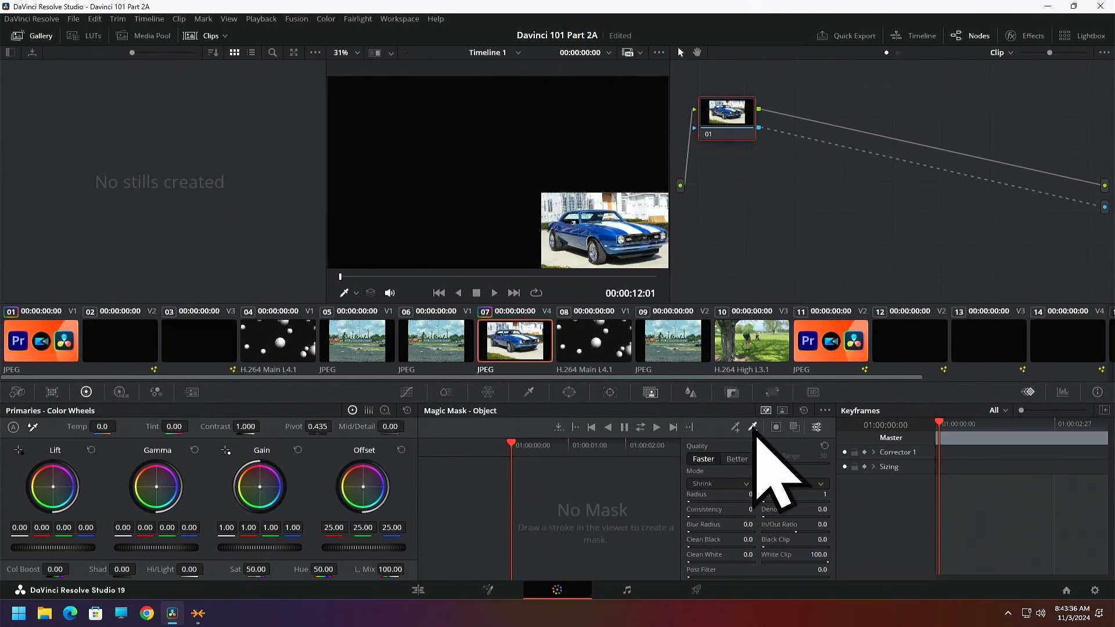
{"action": "left_click_drag", "start_coordinate": [662, 200], "coordinate": [551, 197]}
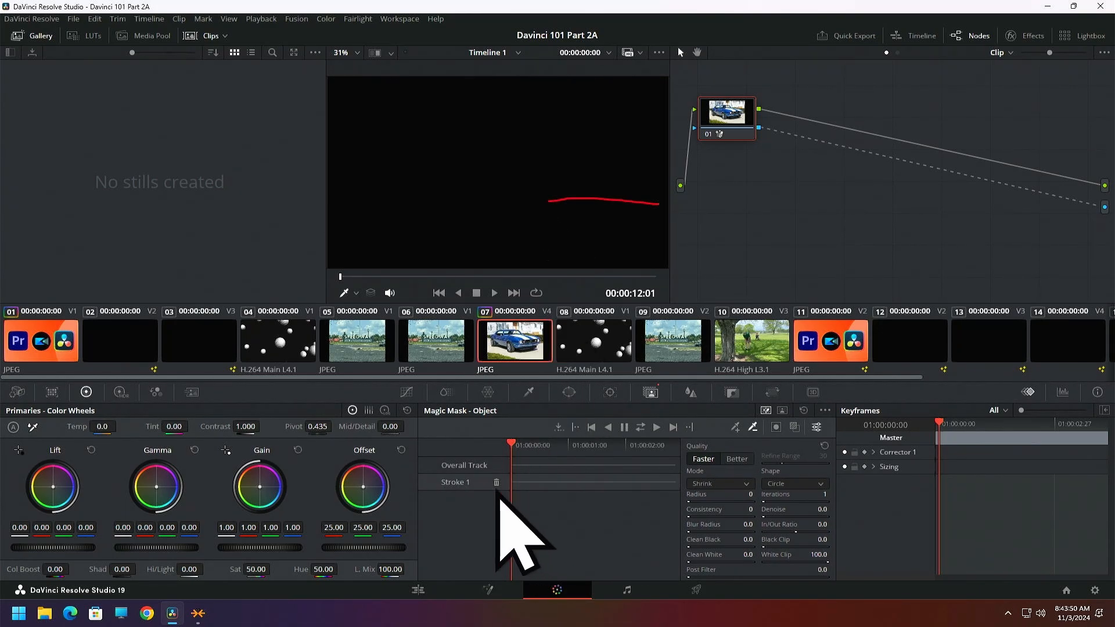
{"action": "left_click", "coordinate": [496, 483]}
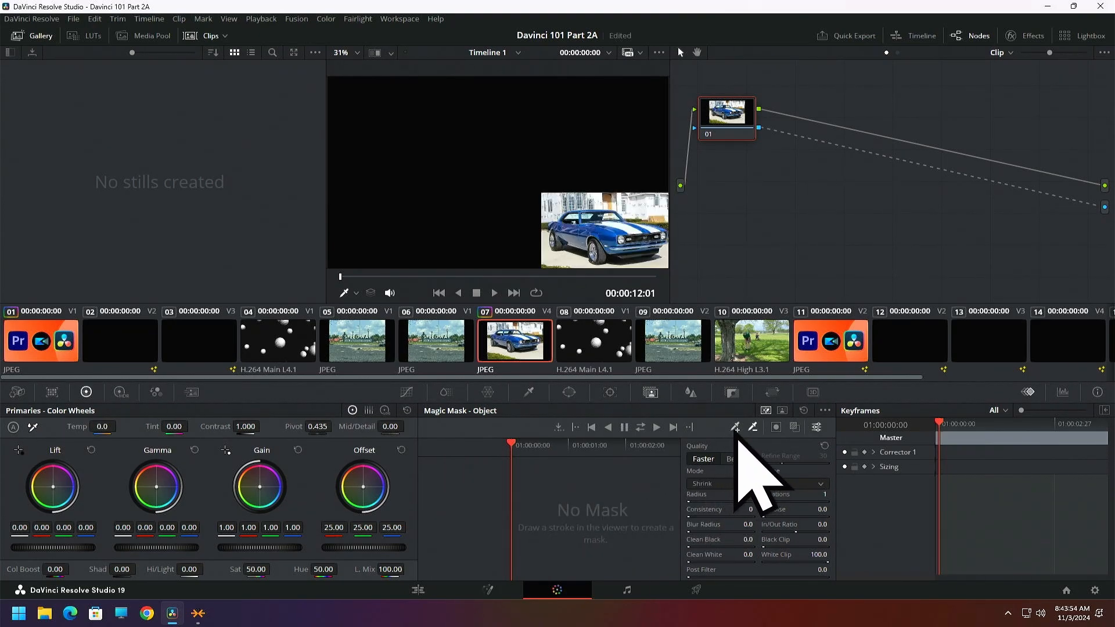
Isolate the car with an additive Magic Mask object stroke along its body, and set the mask quality to Better
{"action": "left_click", "coordinate": [736, 427]}
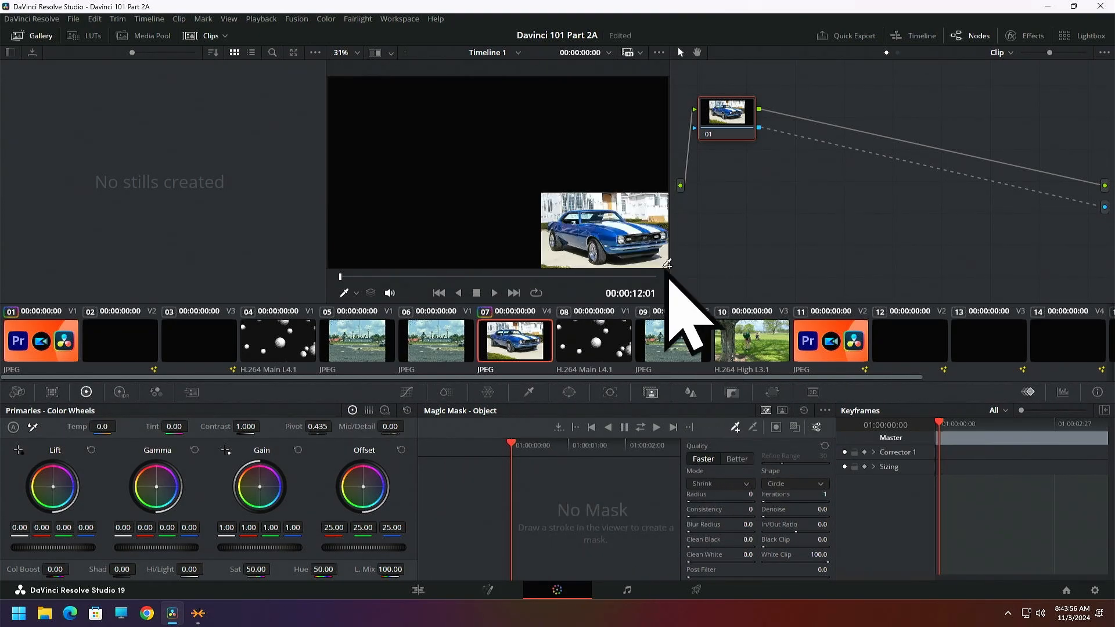
{"action": "mouse_move", "coordinate": [648, 236]}
{"action": "left_mouse_down"}
{"action": "mouse_move", "coordinate": [618, 224]}
{"action": "mouse_move", "coordinate": [565, 228]}
{"action": "left_mouse_up"}
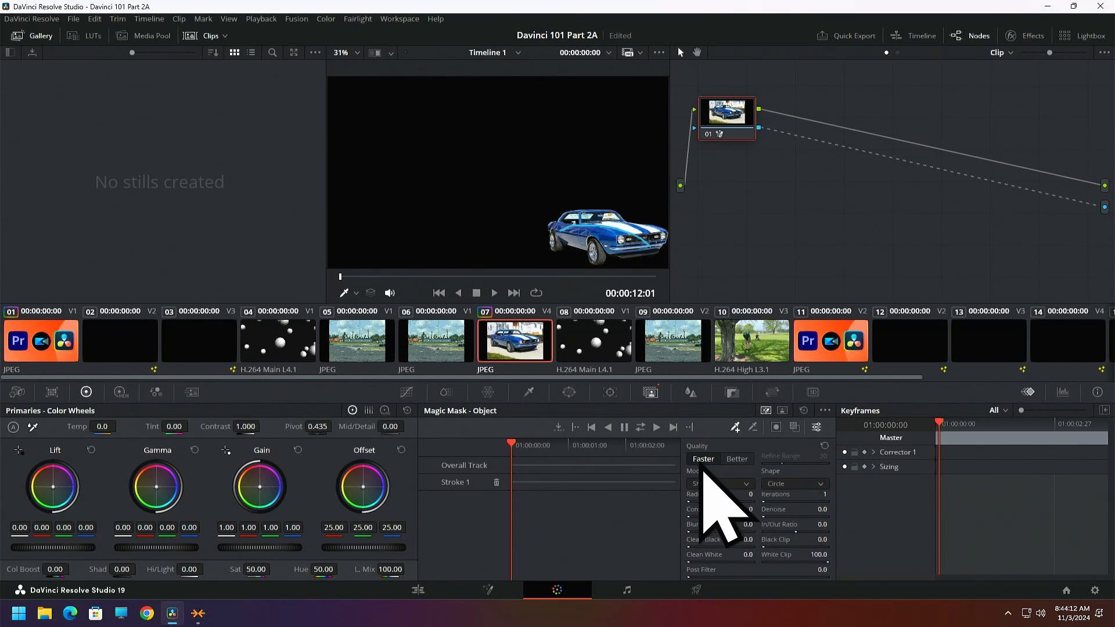
{"action": "left_click", "coordinate": [736, 459]}
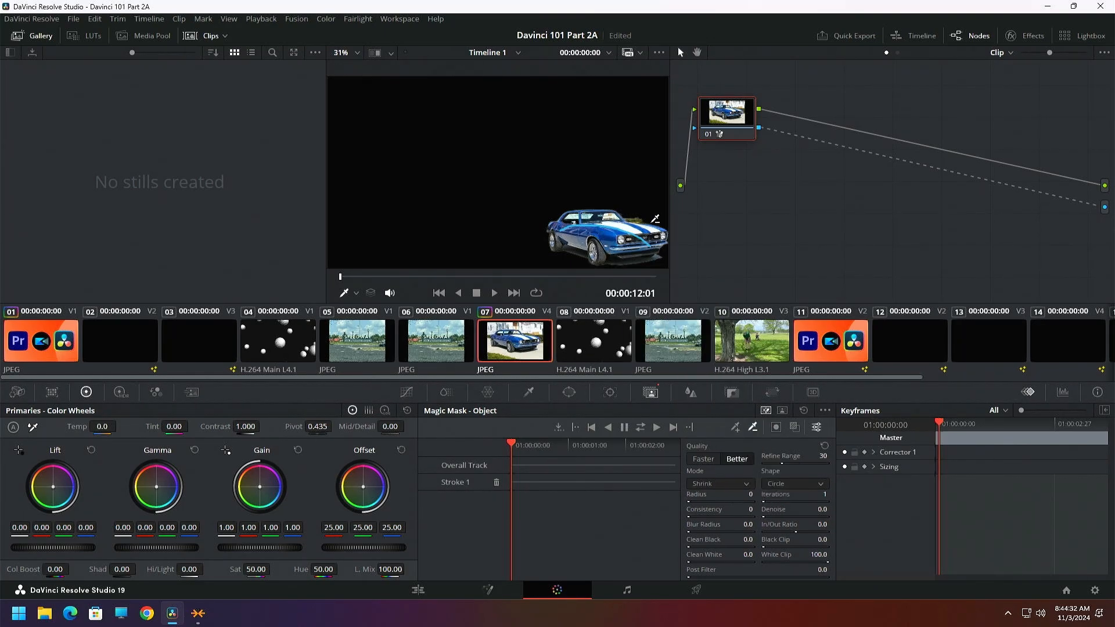
Subtract the leftover background above the car's hood with three short mask strokes, and set Clean Black to 22.7
{"action": "left_click_drag", "start_coordinate": [648, 220], "coordinate": [641, 220]}
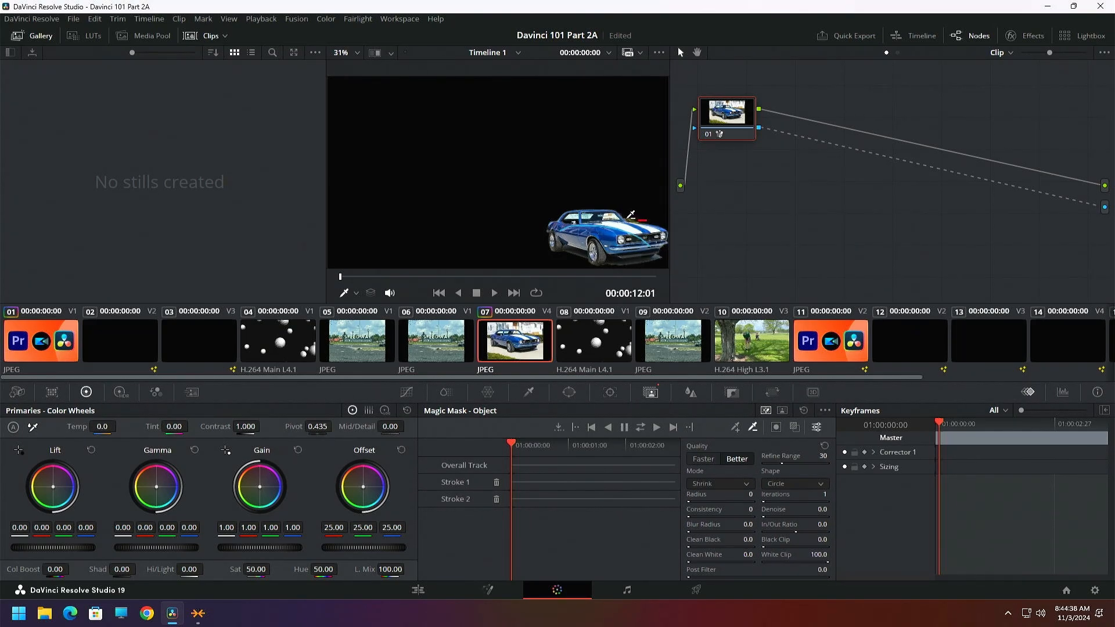
{"action": "left_click_drag", "start_coordinate": [634, 216], "coordinate": [639, 218]}
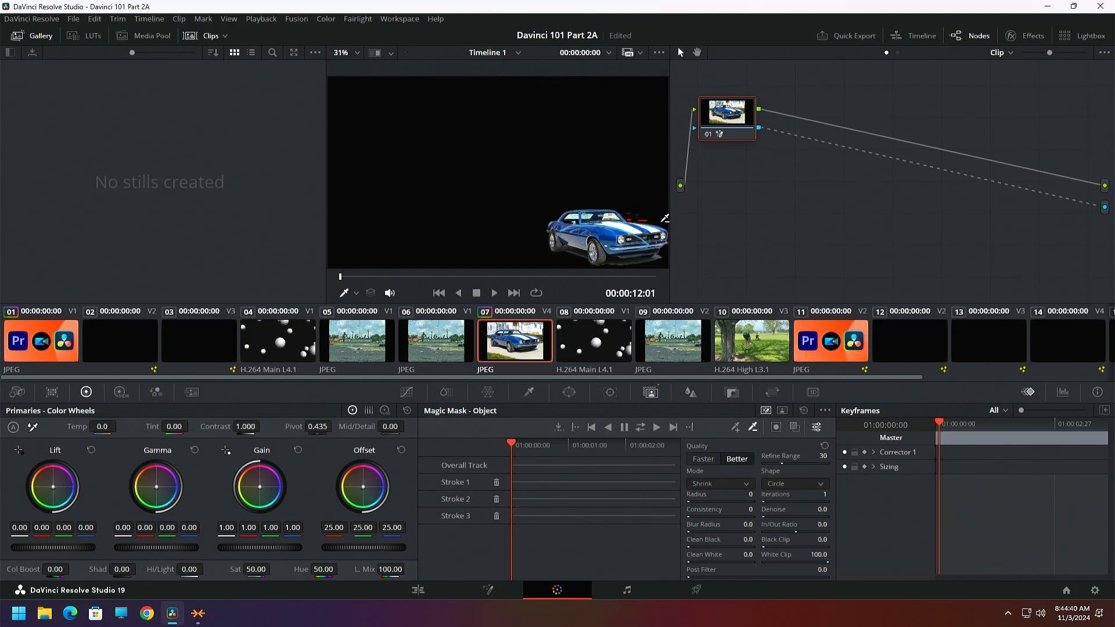
{"action": "left_click", "coordinate": [633, 213]}
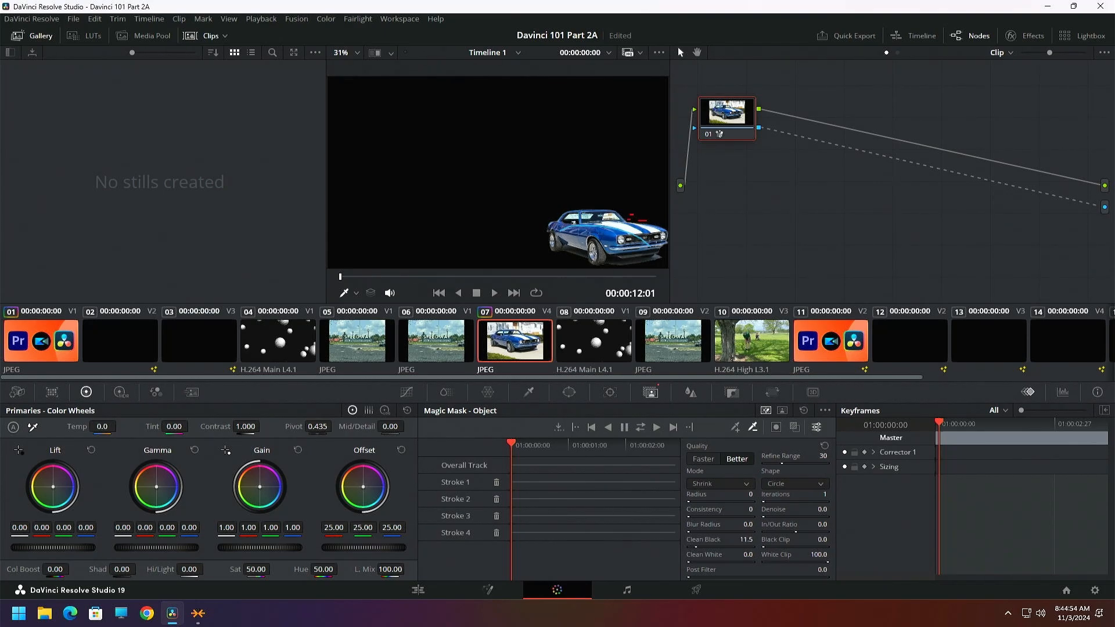
{"action": "left_click_drag", "start_coordinate": [711, 547], "coordinate": [695, 547]}
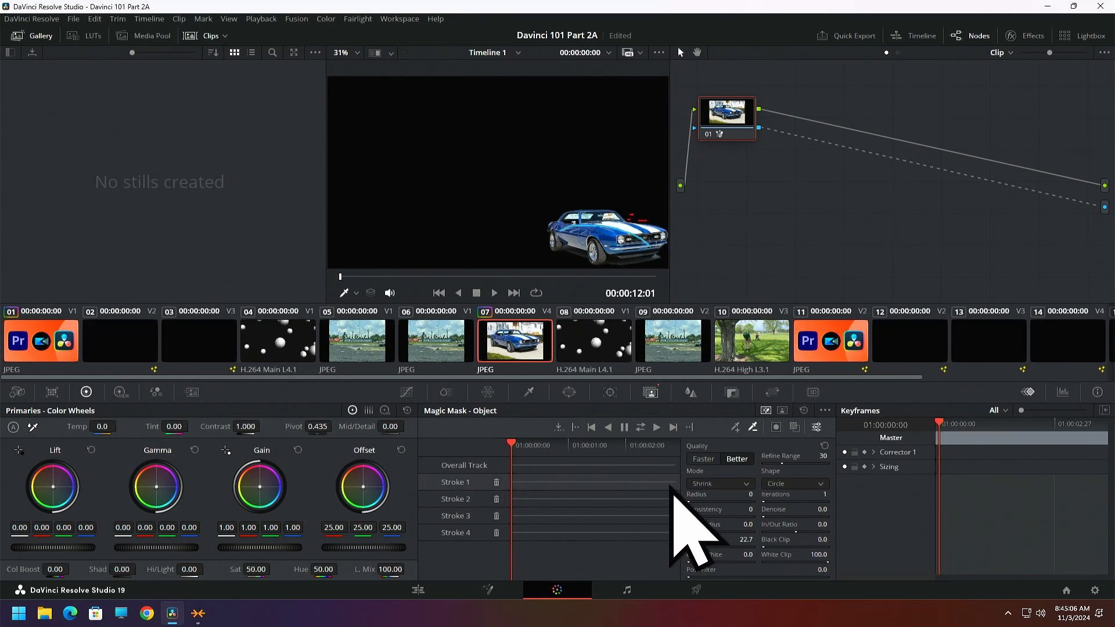
Track the car's Magic Mask in both directions, and move the masked clip to the timeline start on Video 4 in the Edit page
{"action": "left_click", "coordinate": [641, 428]}
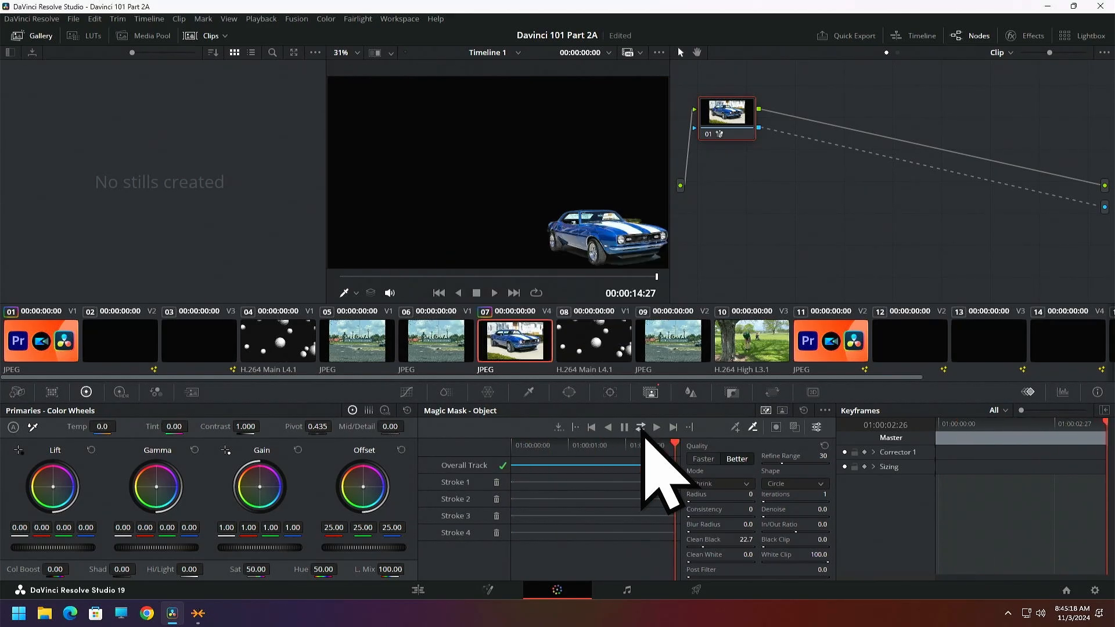
{"action": "left_click", "coordinate": [417, 590]}
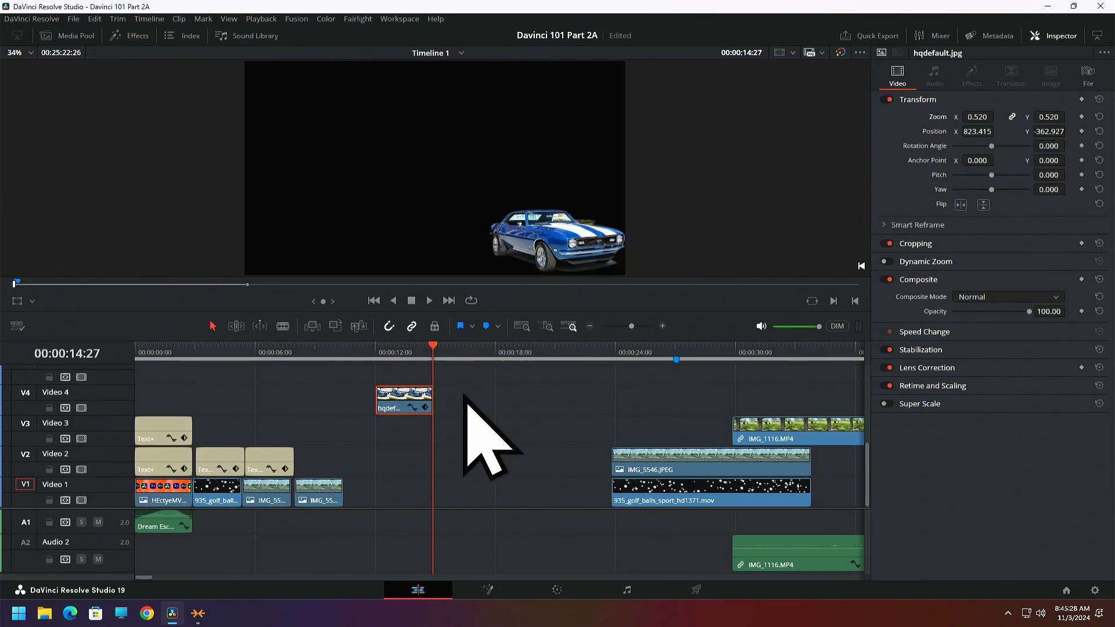
{"action": "left_click_drag", "start_coordinate": [415, 399], "coordinate": [166, 407]}
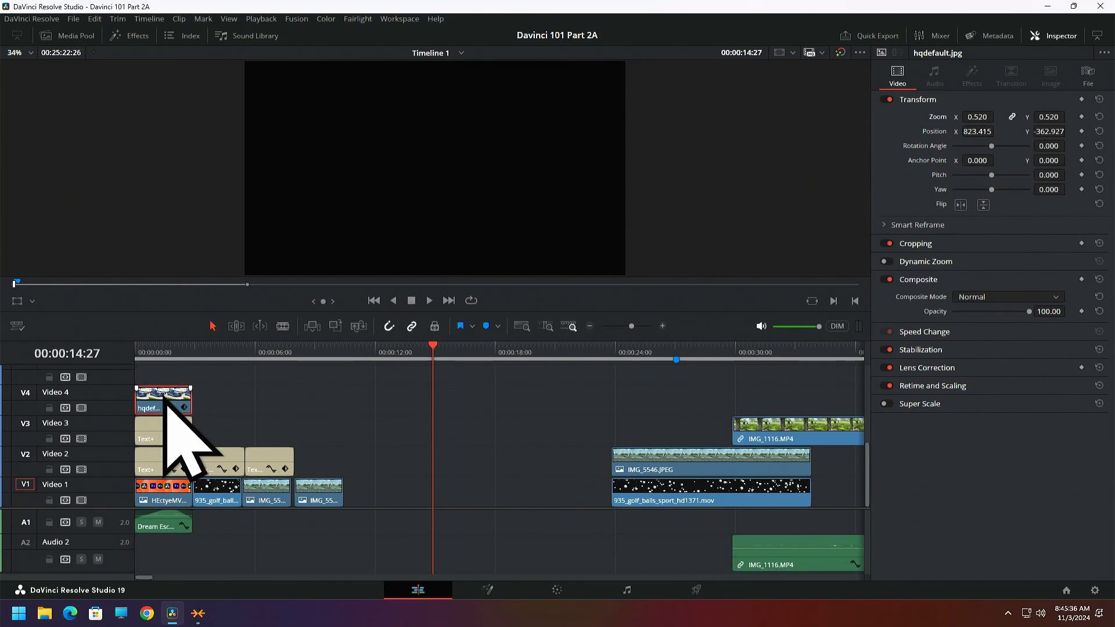
{"action": "key", "text": "Home"}
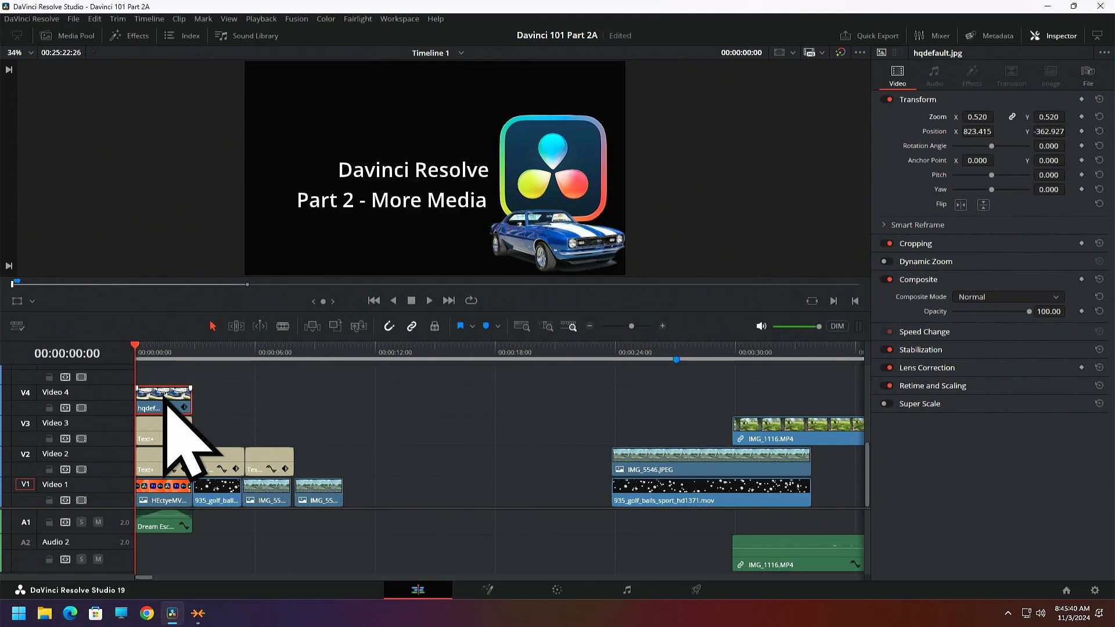
Try the unmasked hqdefault.jpg on Video 5 over the title, offset it in the frame for comparison, and delete that clip
{"action": "left_click", "coordinate": [81, 37]}
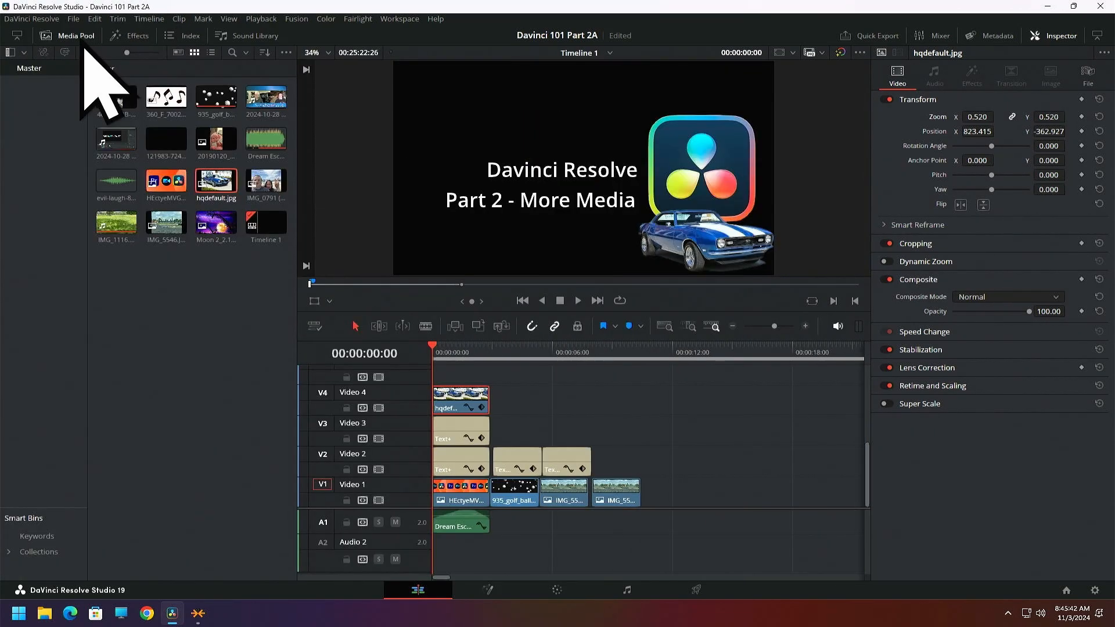
{"action": "left_click_drag", "start_coordinate": [217, 185], "coordinate": [473, 386]}
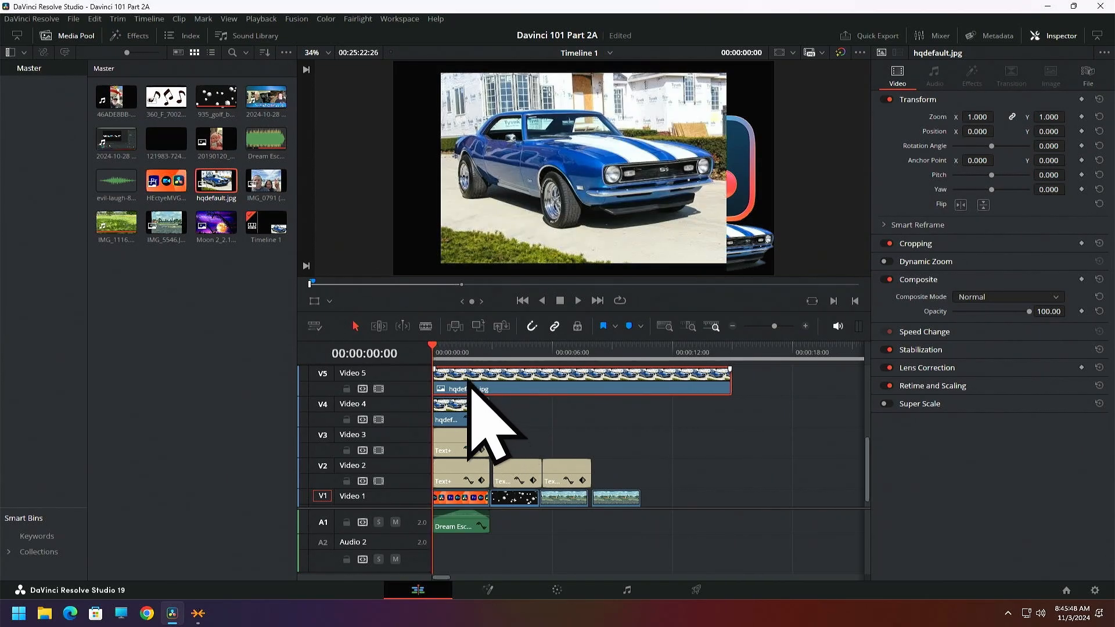
{"action": "left_click", "coordinate": [78, 39]}
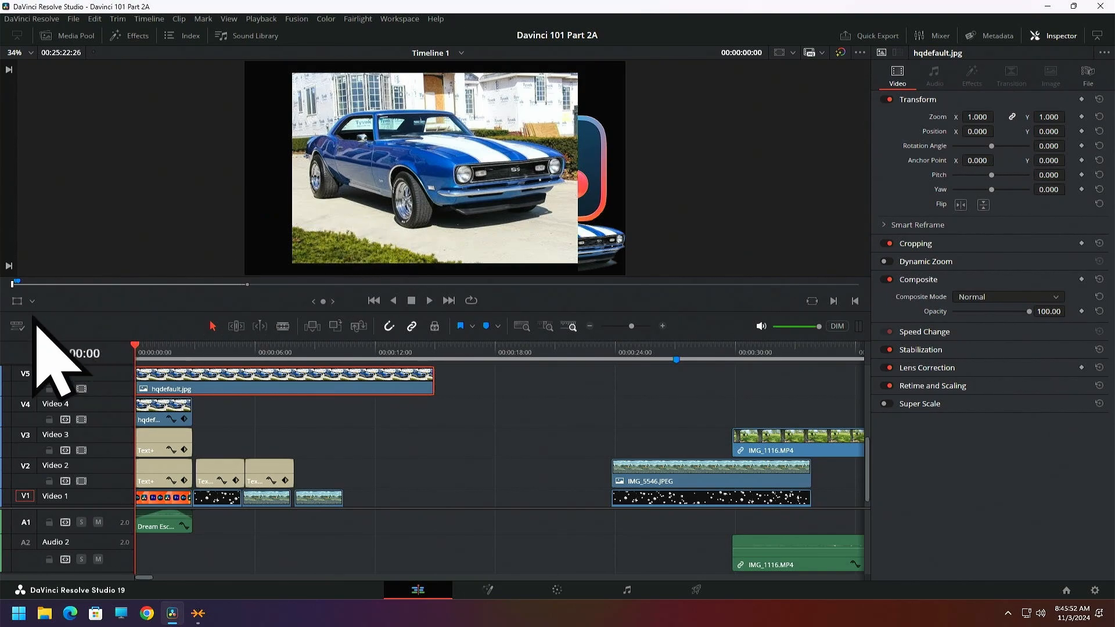
{"action": "left_click", "coordinate": [17, 301]}
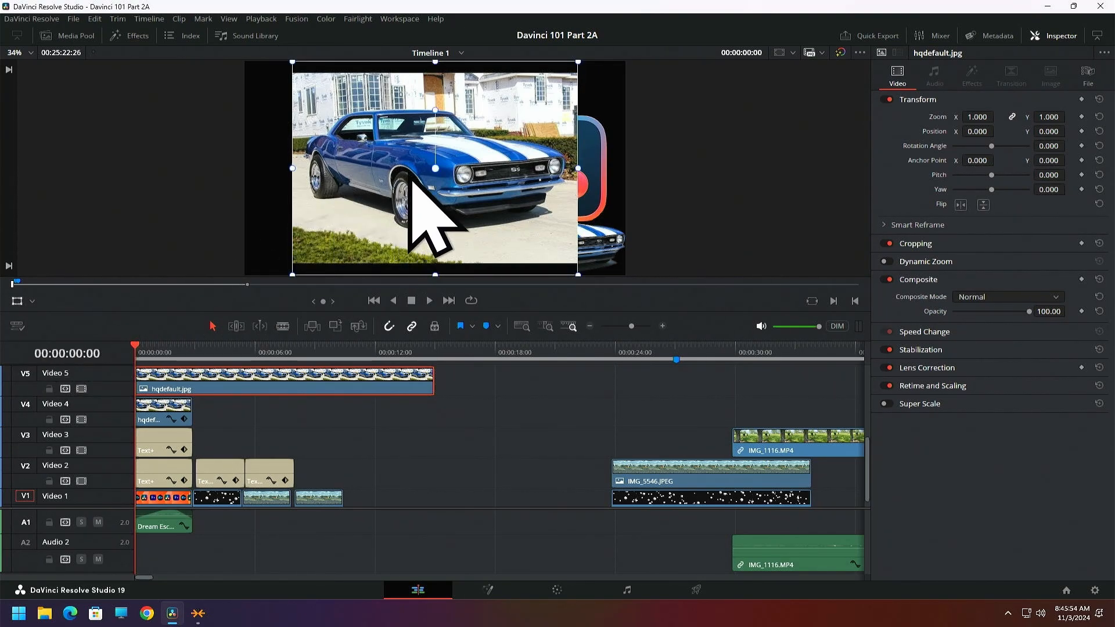
{"action": "left_click_drag", "start_coordinate": [413, 203], "coordinate": [508, 243]}
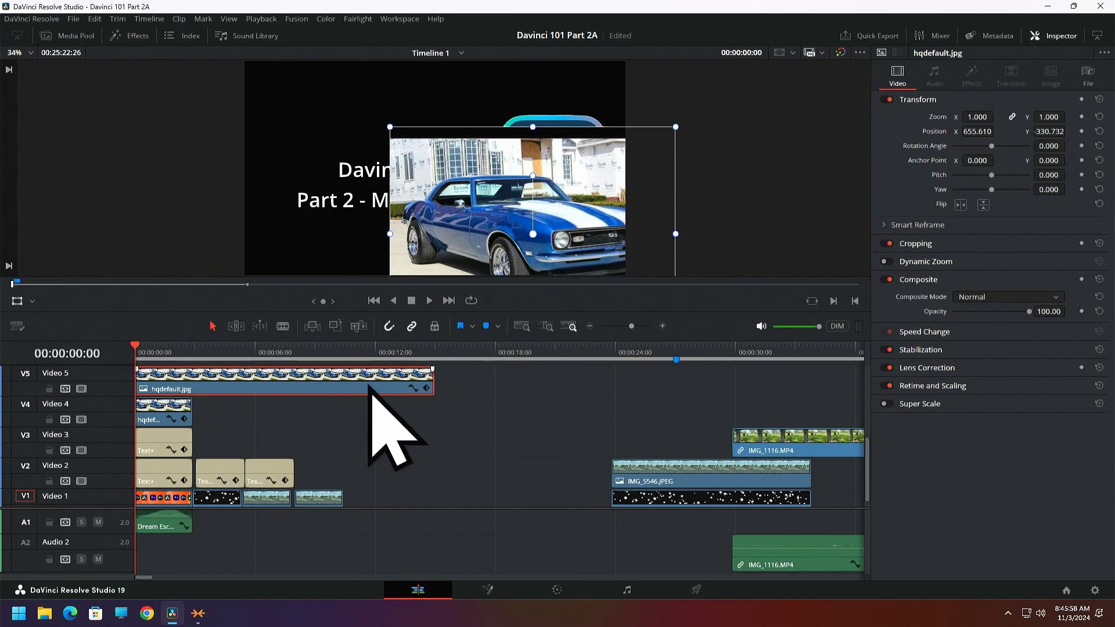
{"action": "left_click_drag", "start_coordinate": [373, 383], "coordinate": [567, 396]}
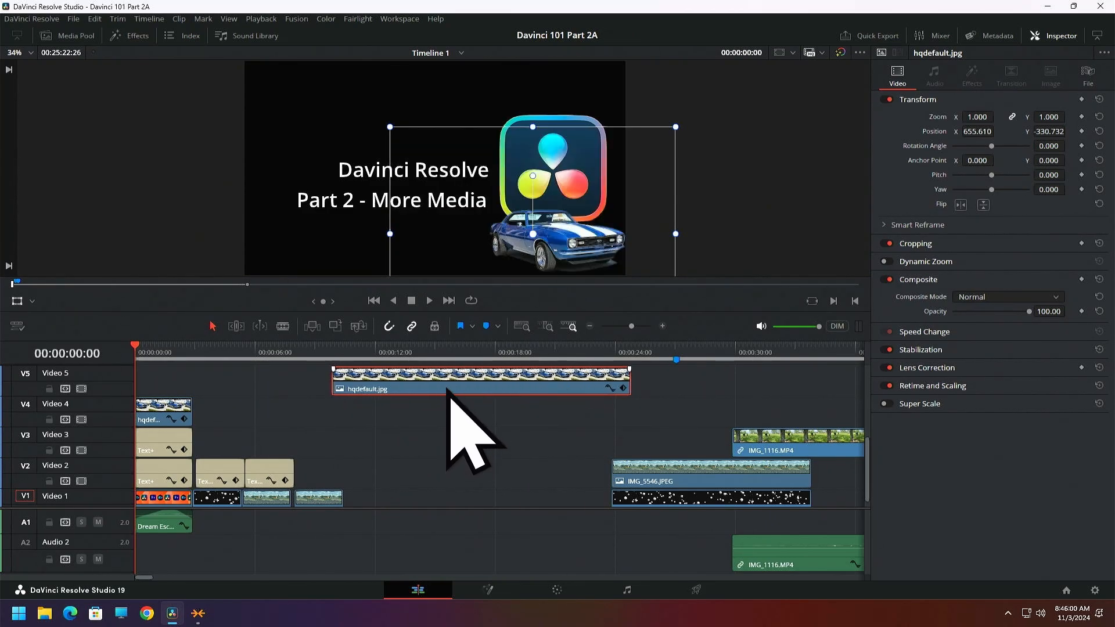
{"action": "key", "text": "Delete"}
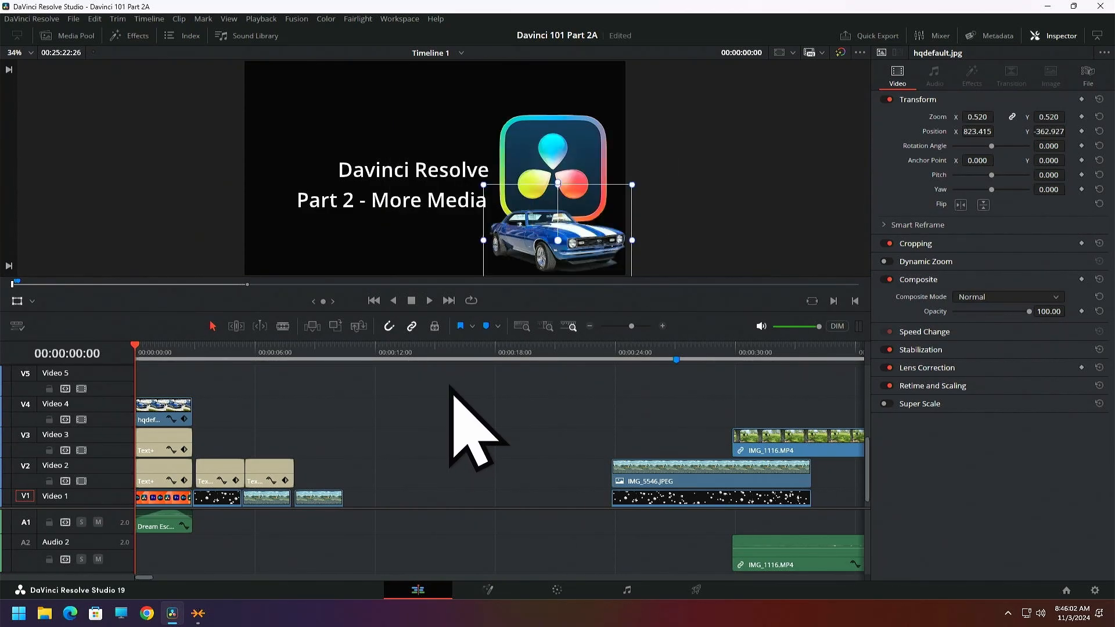
Shrink the masked car to a zoom of about 0.406 so it fits below the DaVinci Resolve logo in the title
{"action": "left_click", "coordinate": [16, 301]}
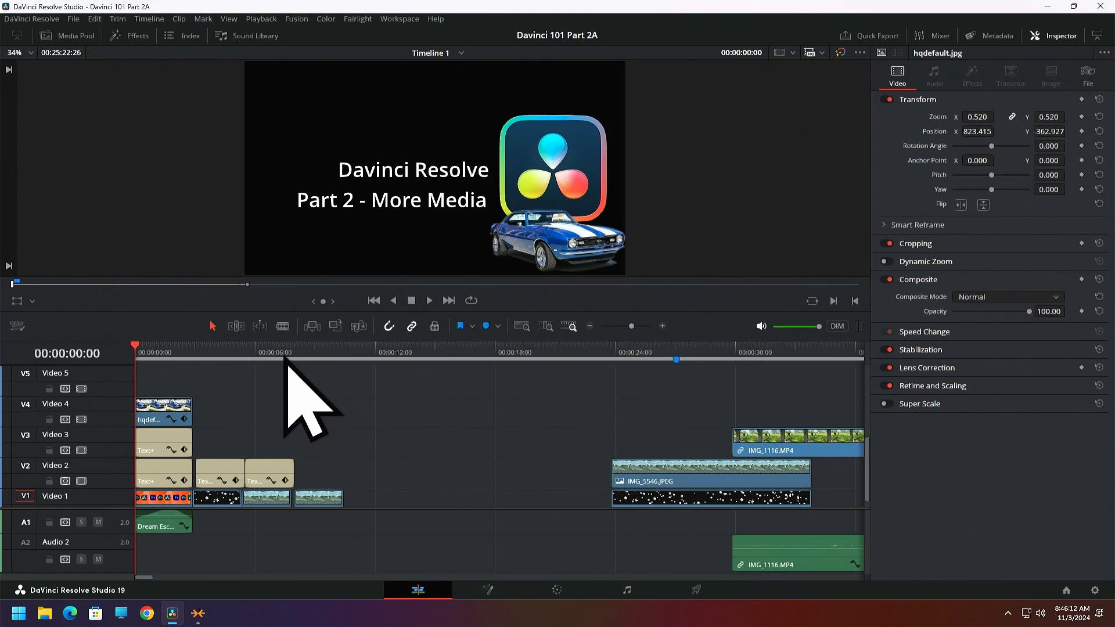
{"action": "left_click", "coordinate": [17, 301]}
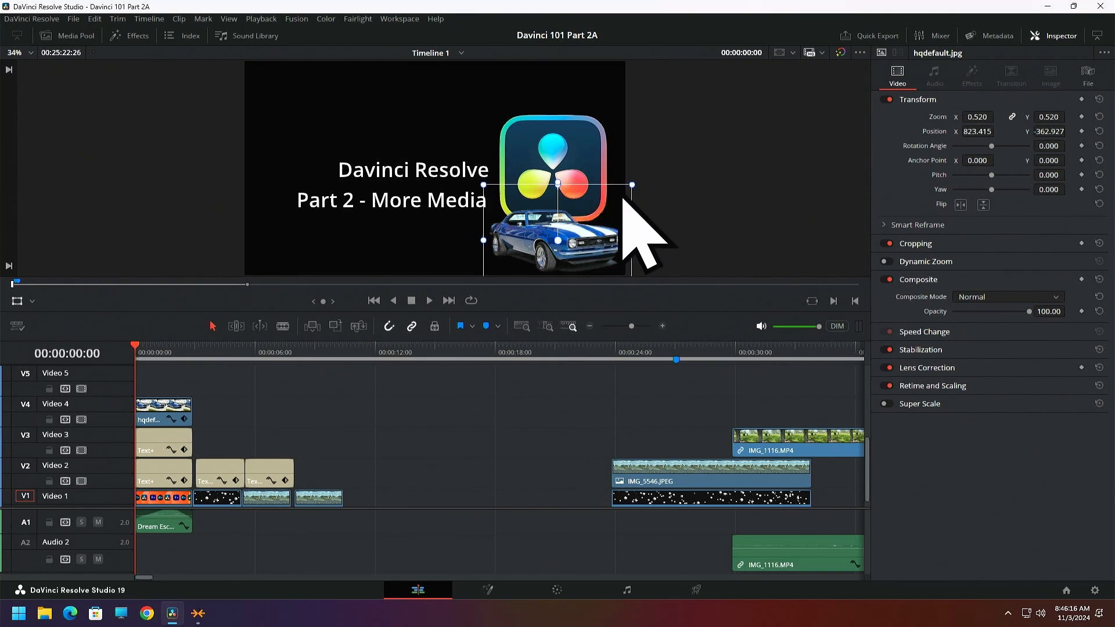
{"action": "left_click_drag", "start_coordinate": [633, 185], "coordinate": [599, 238]}
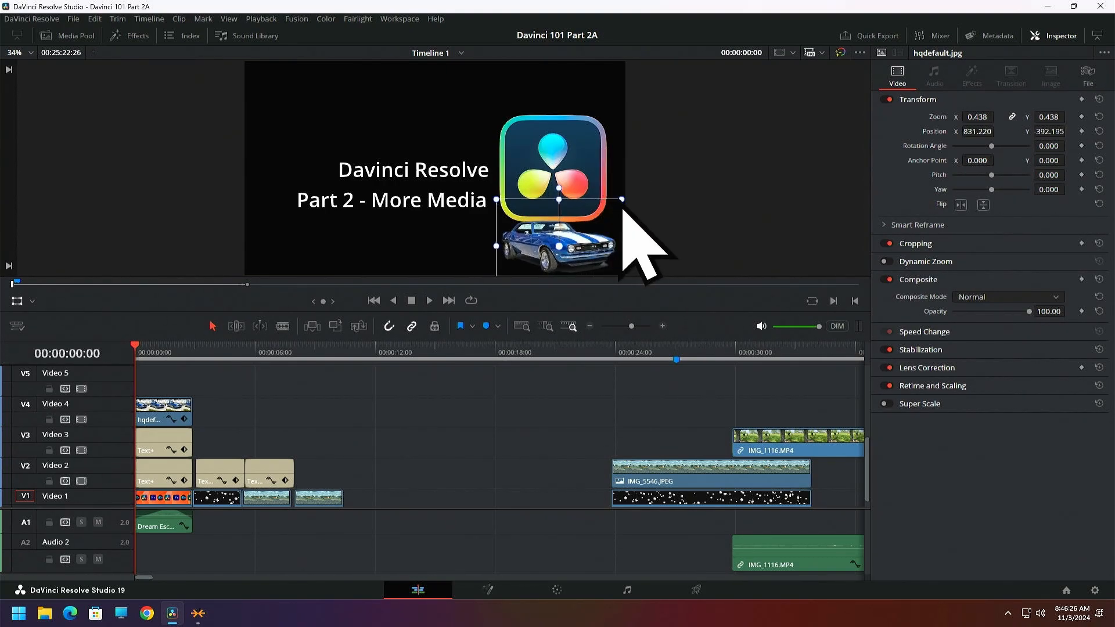
{"action": "left_click_drag", "start_coordinate": [622, 199], "coordinate": [605, 234]}
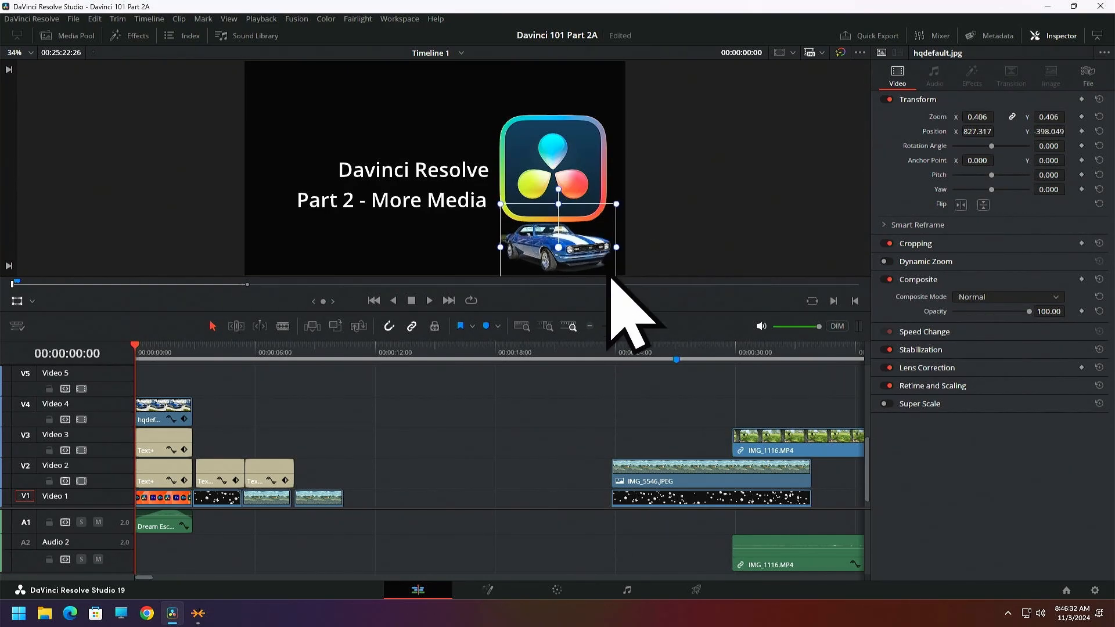
{"action": "left_click", "coordinate": [16, 301]}
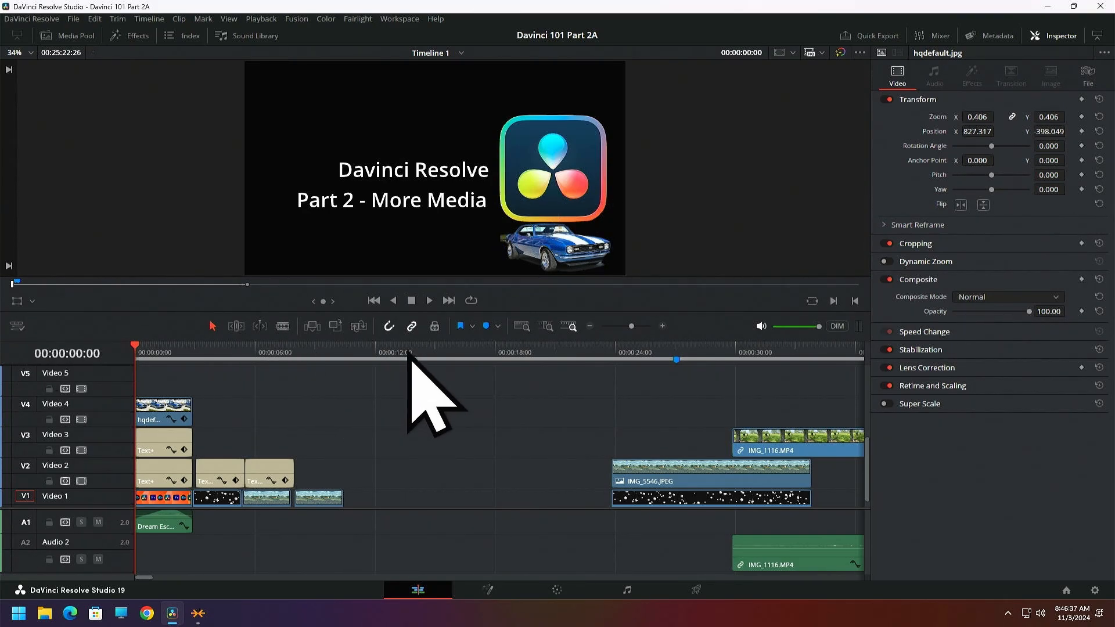
Play and scrub through the opening title to examine how the masked car holds over its duration
{"action": "left_click", "coordinate": [429, 303]}
{"action": "left_click", "coordinate": [411, 301]}
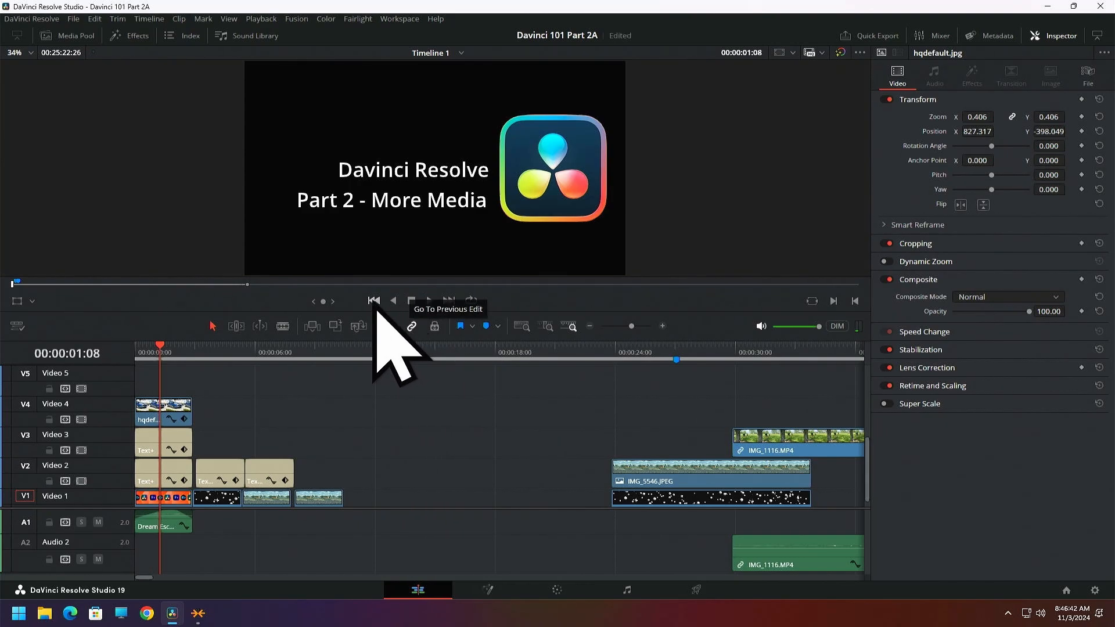
{"action": "left_click", "coordinate": [374, 303]}
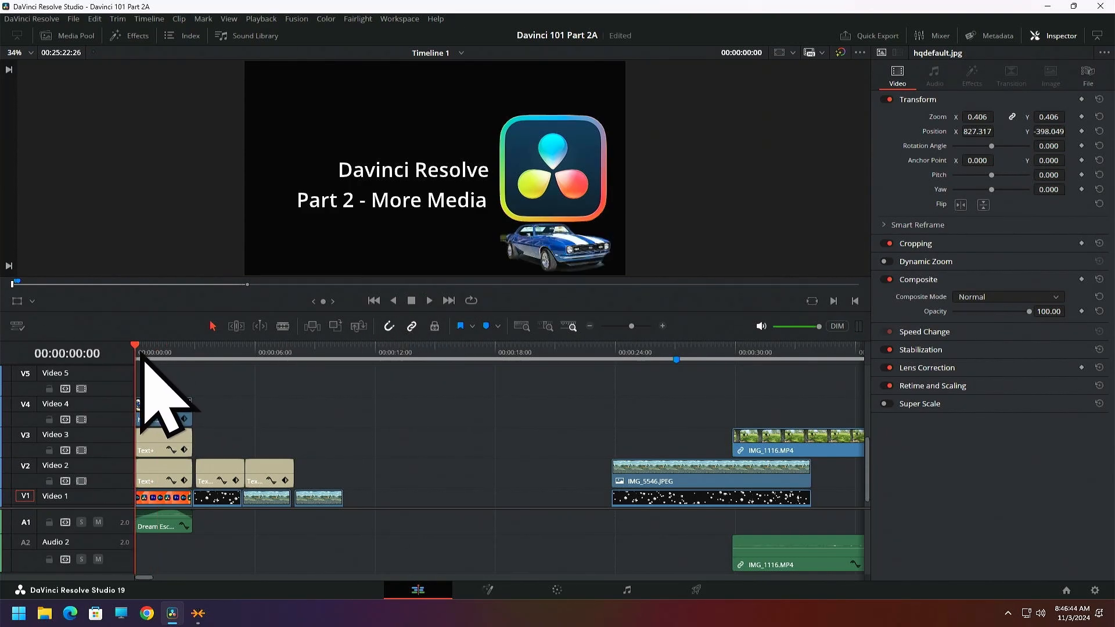
{"action": "left_click_drag", "start_coordinate": [142, 357], "coordinate": [192, 361]}
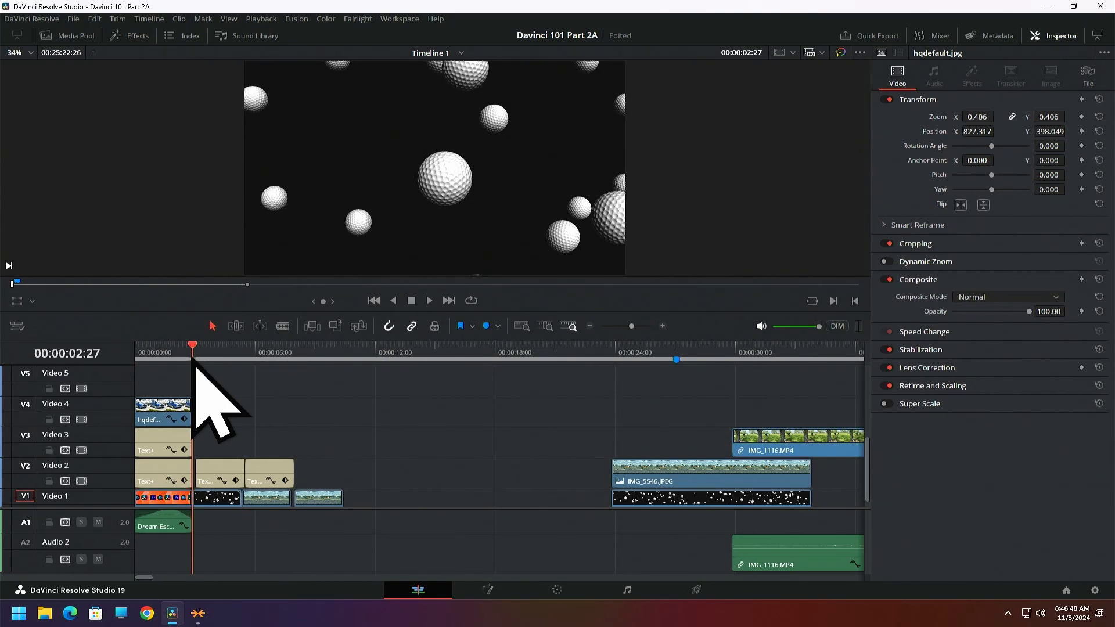
{"action": "left_click_drag", "start_coordinate": [193, 363], "coordinate": [134, 367]}
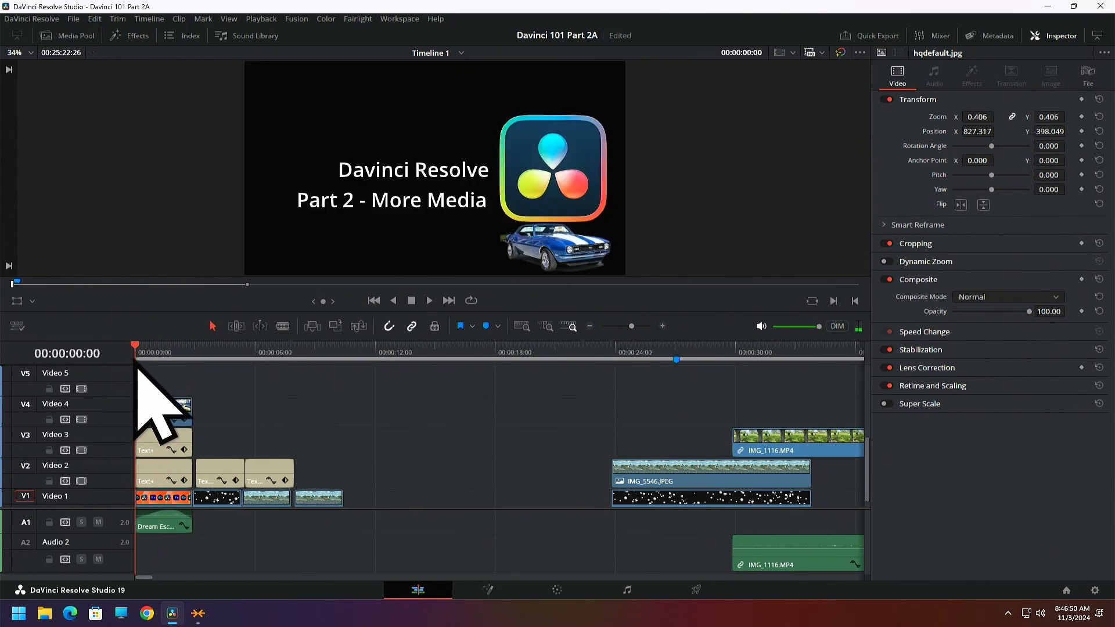
Retrack the Magic Mask of the car clip on Video 4 in both directions, and return to the Edit page
{"action": "left_click_drag", "start_coordinate": [169, 404], "coordinate": [143, 371]}
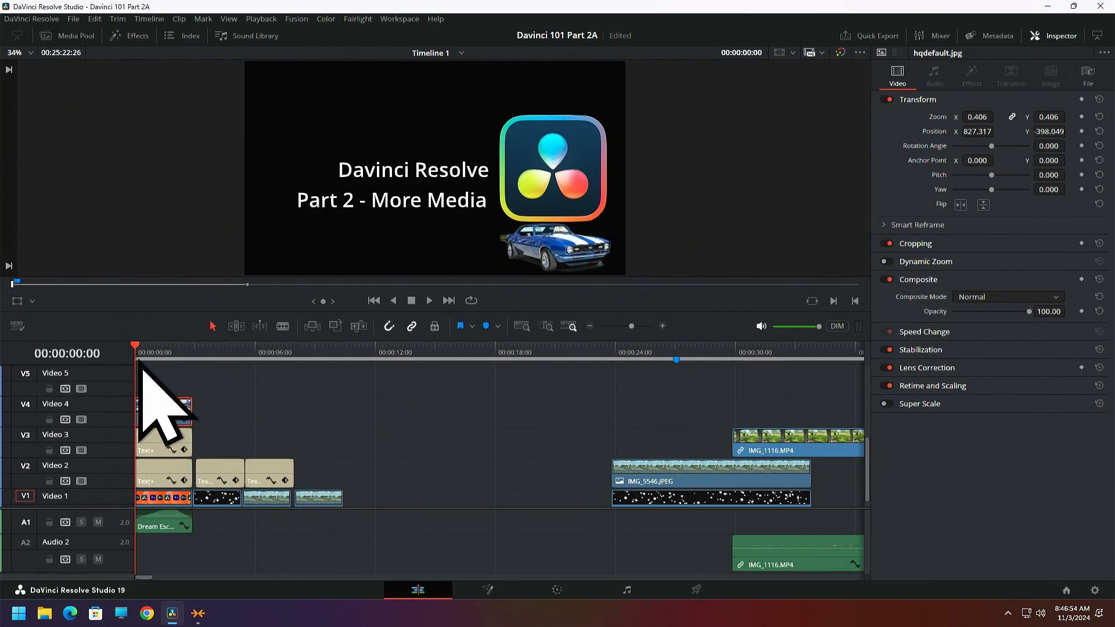
{"action": "left_click", "coordinate": [558, 593]}
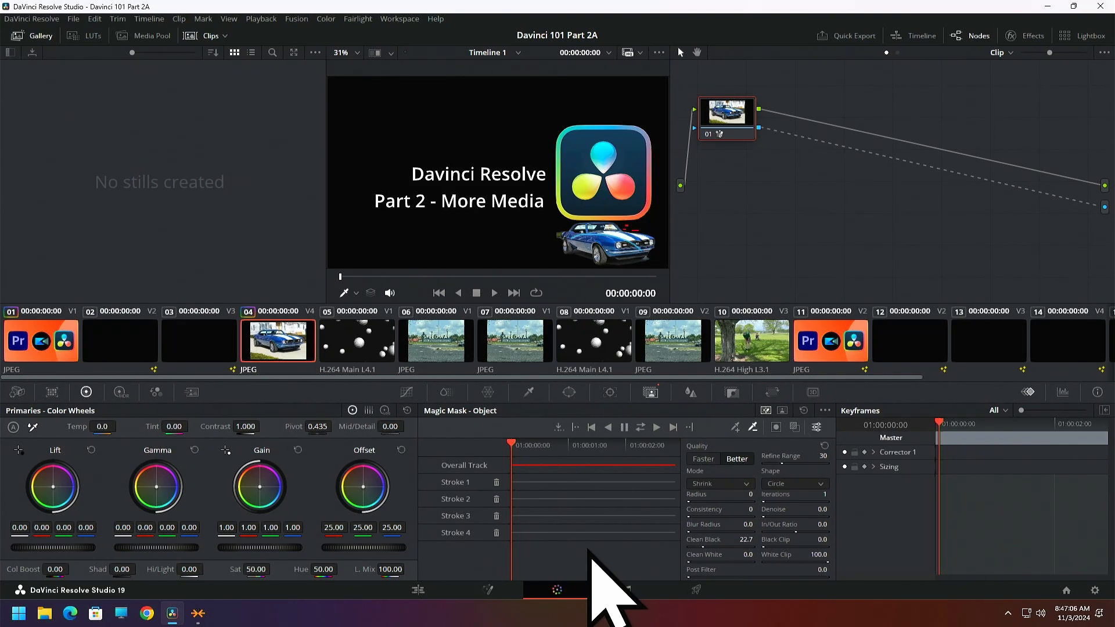
{"action": "left_click", "coordinate": [640, 430]}
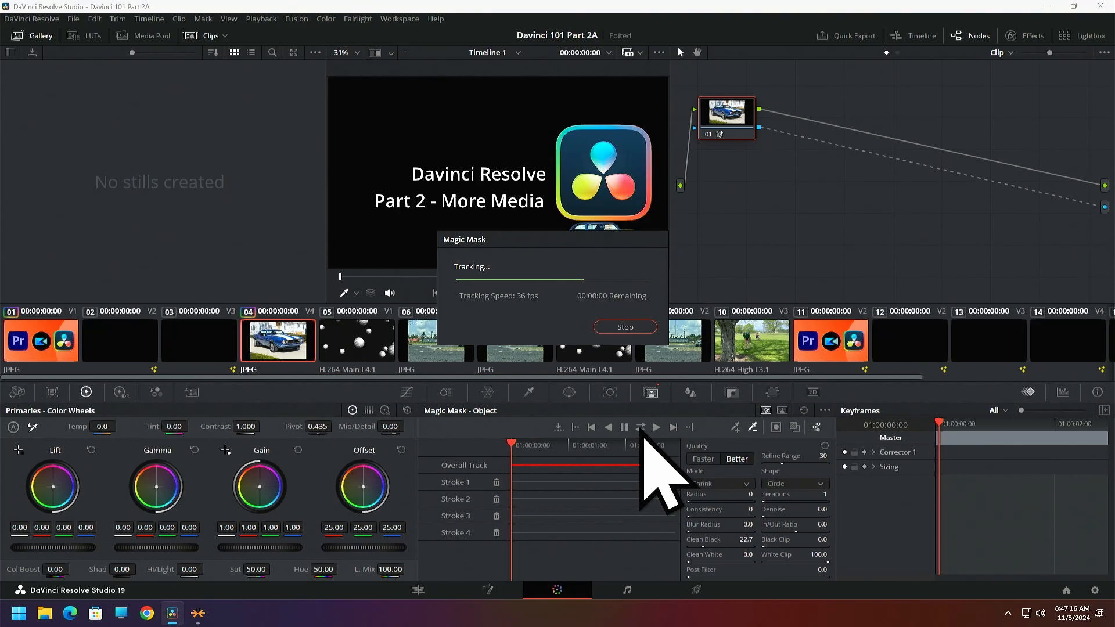
{"action": "left_click", "coordinate": [418, 591]}
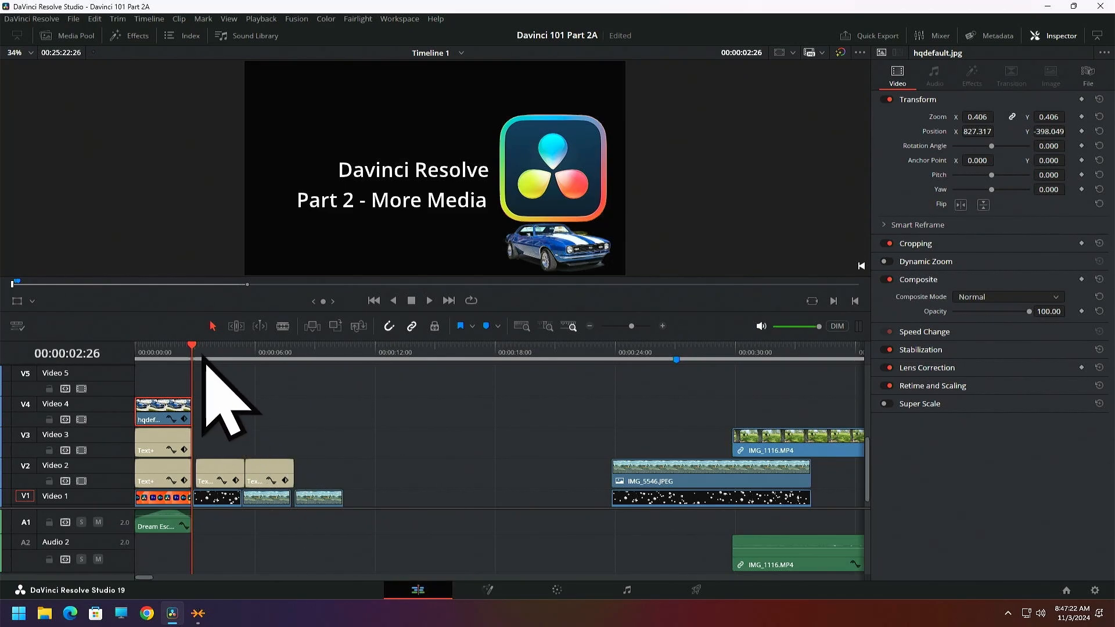
Play the opening title from the start to check the retracked car, and return the playhead to the beginning
{"action": "left_click_drag", "start_coordinate": [193, 347], "coordinate": [129, 361]}
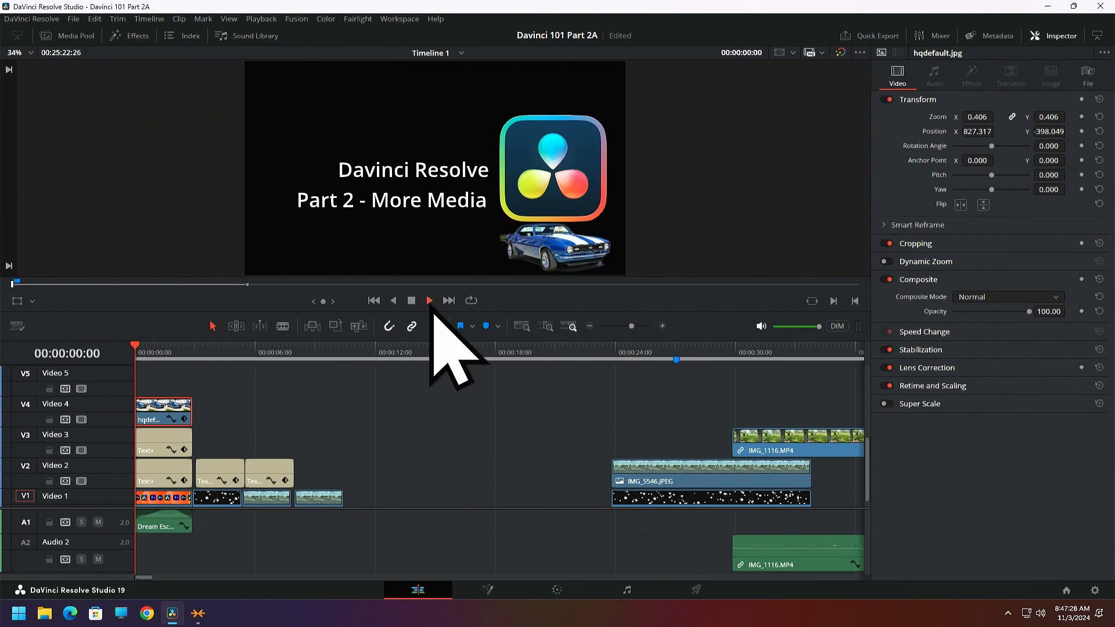
{"action": "left_click", "coordinate": [430, 301]}
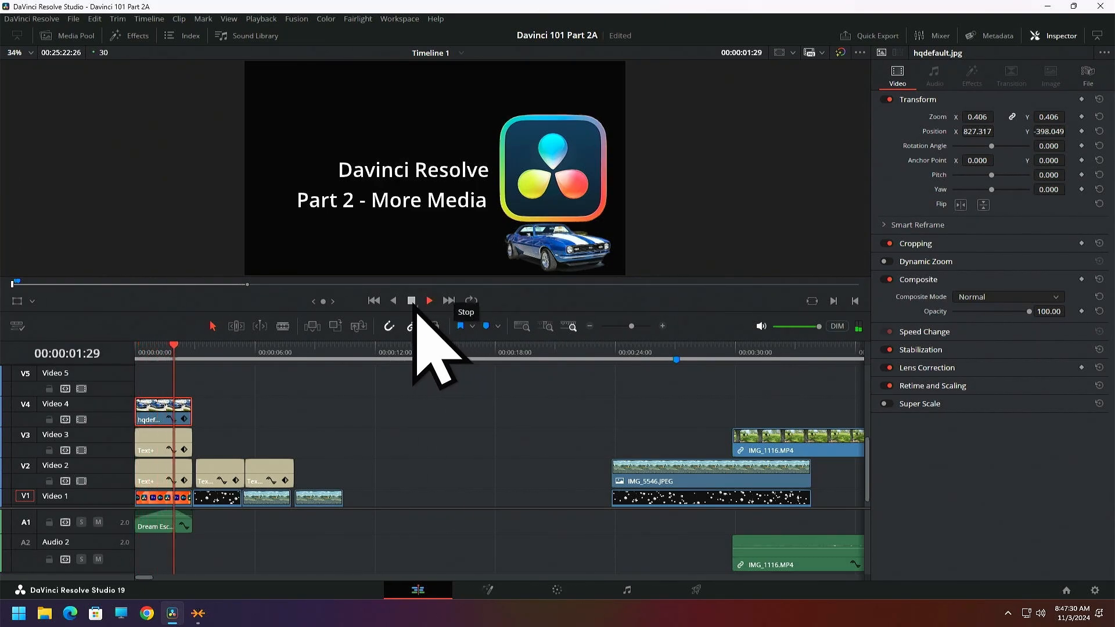
{"action": "left_click", "coordinate": [411, 301]}
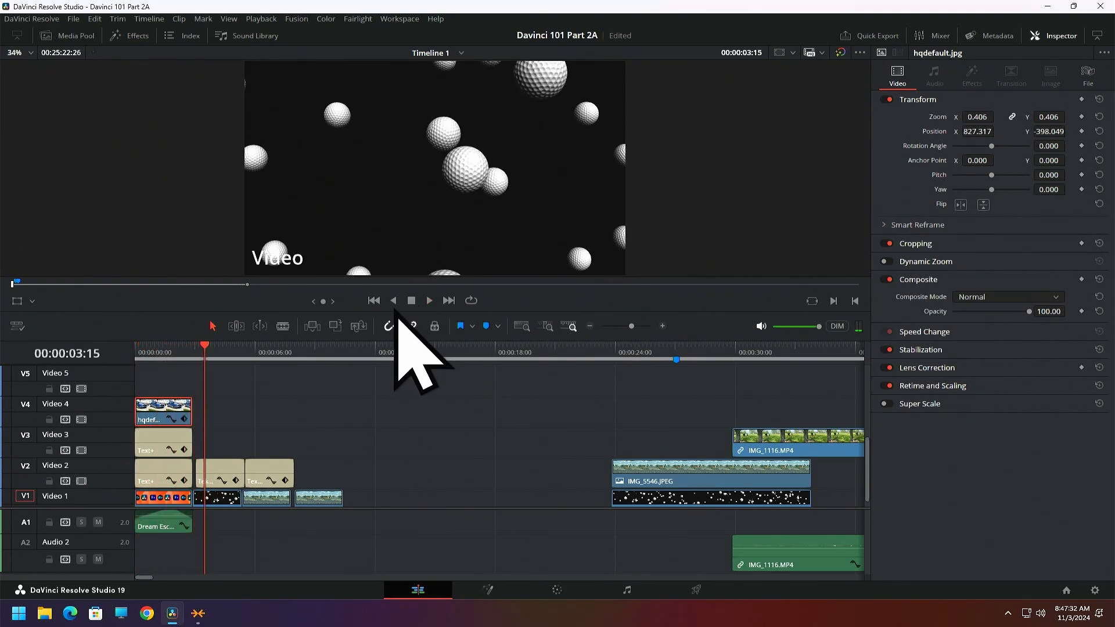
{"action": "left_click_drag", "start_coordinate": [204, 356], "coordinate": [124, 363]}
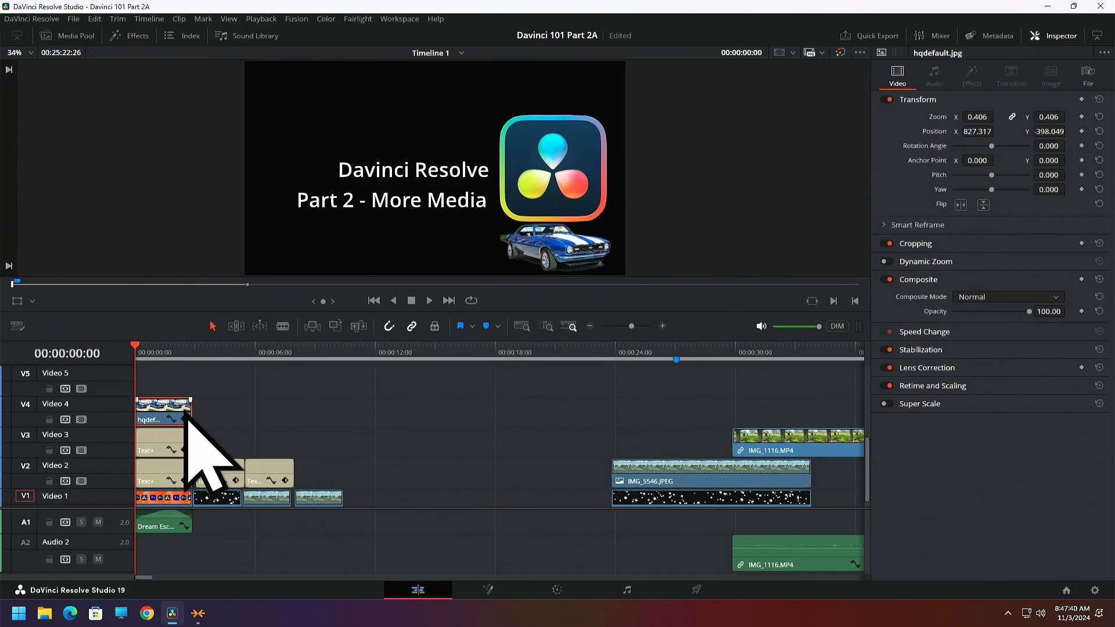
Move the car clip to 00:00:12:02 on Video 3 and bring it up in the Color page
{"action": "left_click_drag", "start_coordinate": [167, 411], "coordinate": [407, 443]}
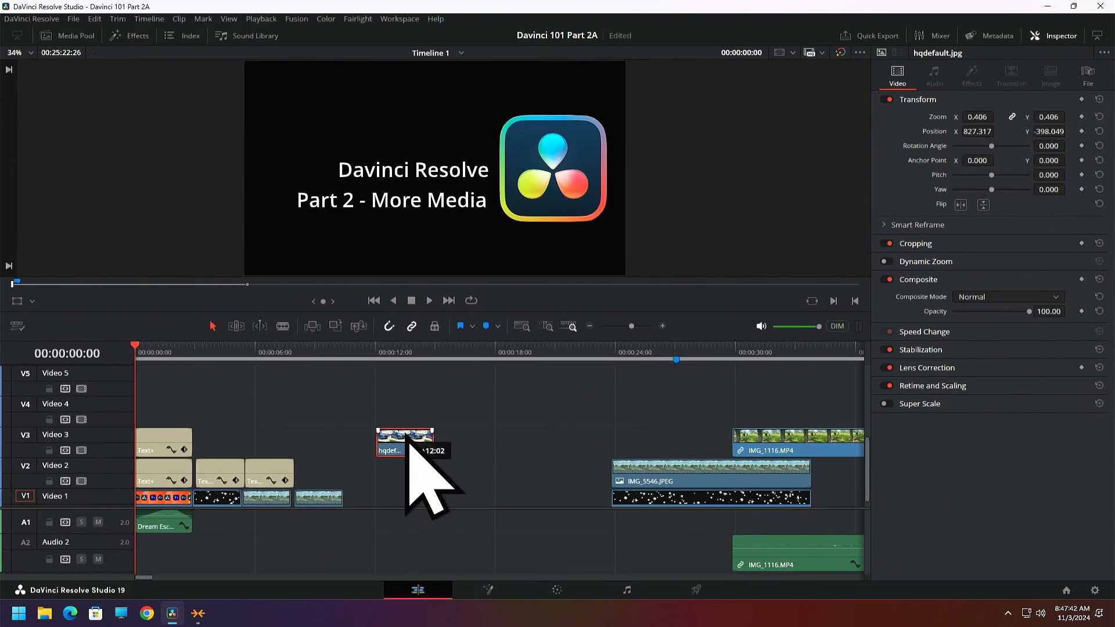
{"action": "left_click", "coordinate": [378, 352]}
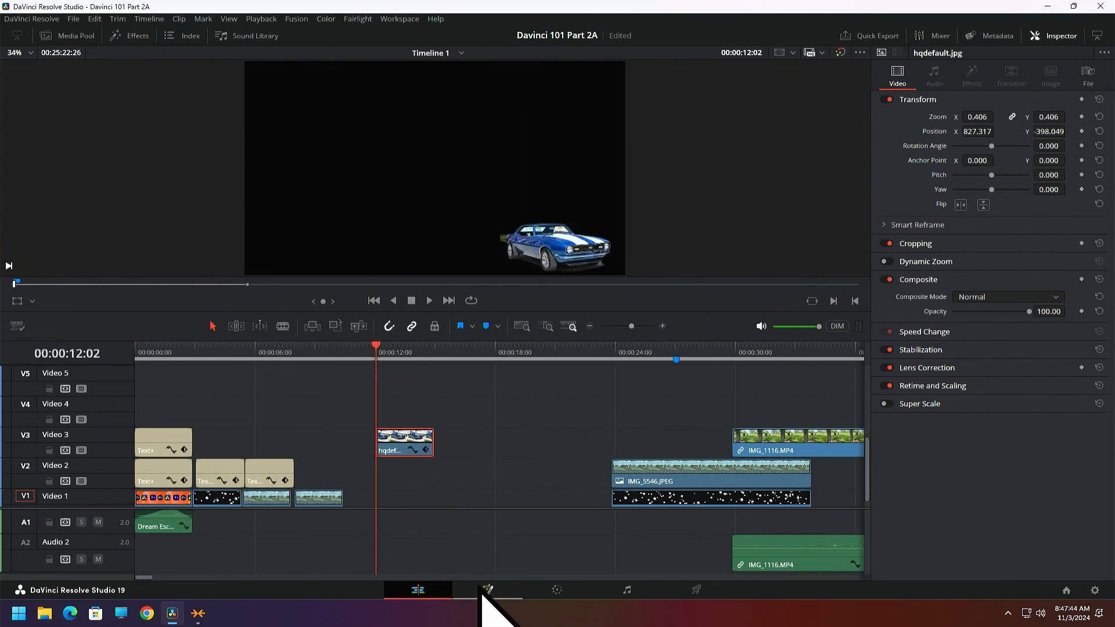
{"action": "left_click", "coordinate": [557, 591]}
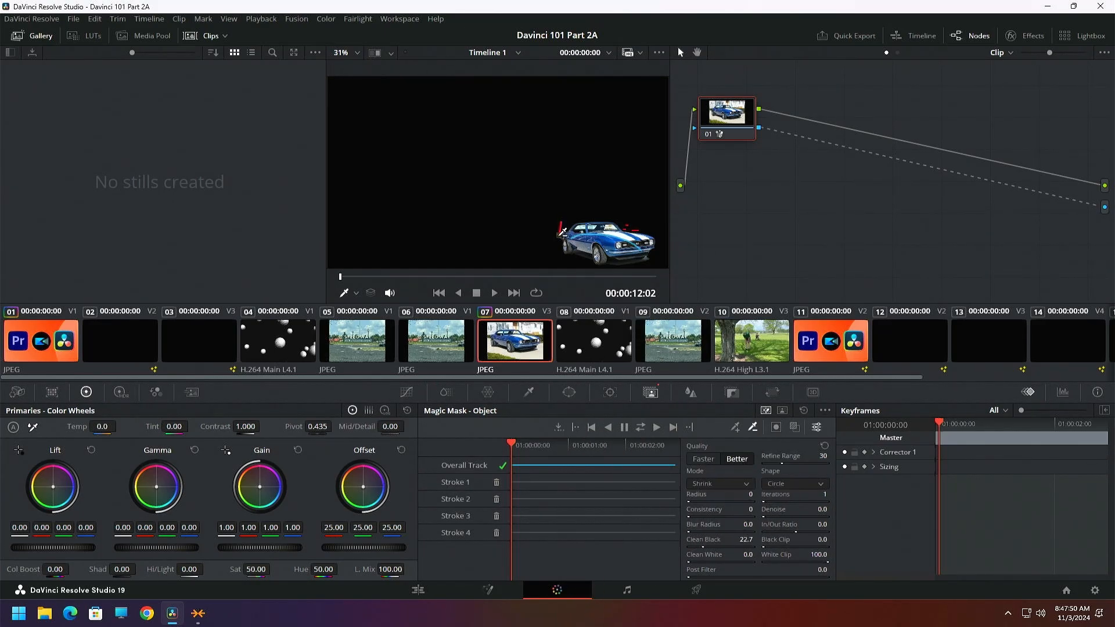
Subtract leftover background behind the car and above its hood with two mask strokes, and retrack the mask in both directions
{"action": "left_click_drag", "start_coordinate": [557, 241], "coordinate": [554, 245]}
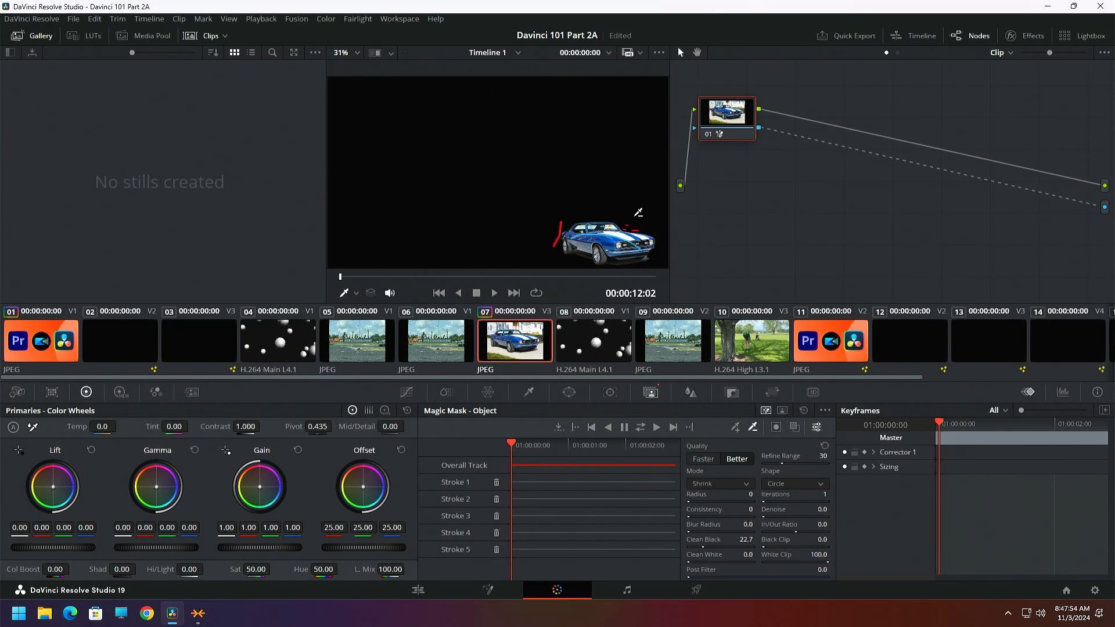
{"action": "left_click_drag", "start_coordinate": [627, 212], "coordinate": [629, 226]}
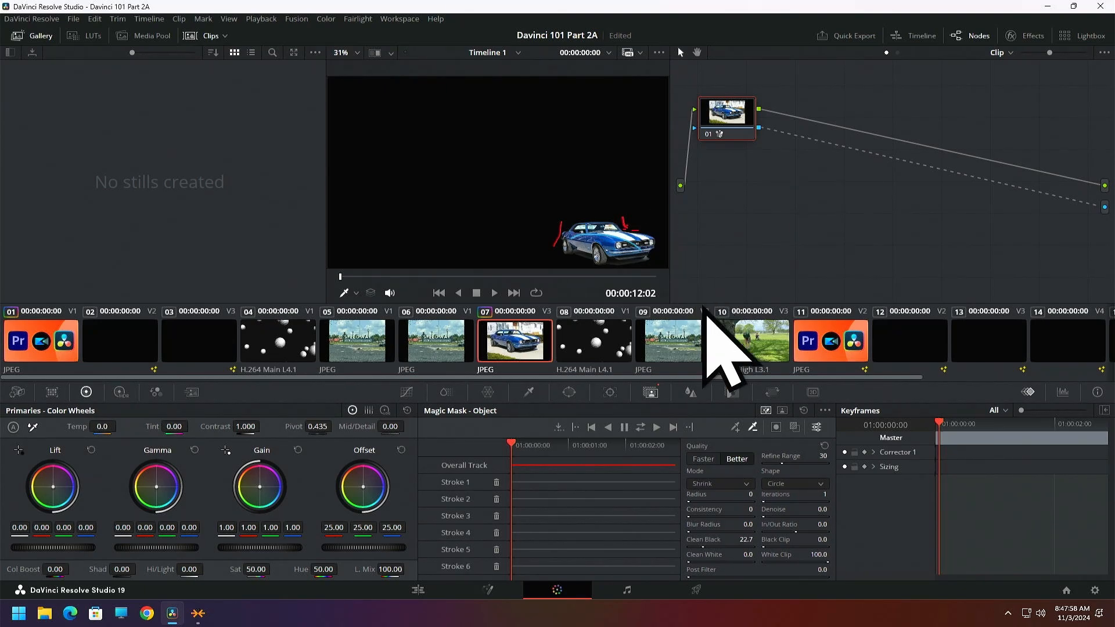
{"action": "left_click", "coordinate": [641, 428]}
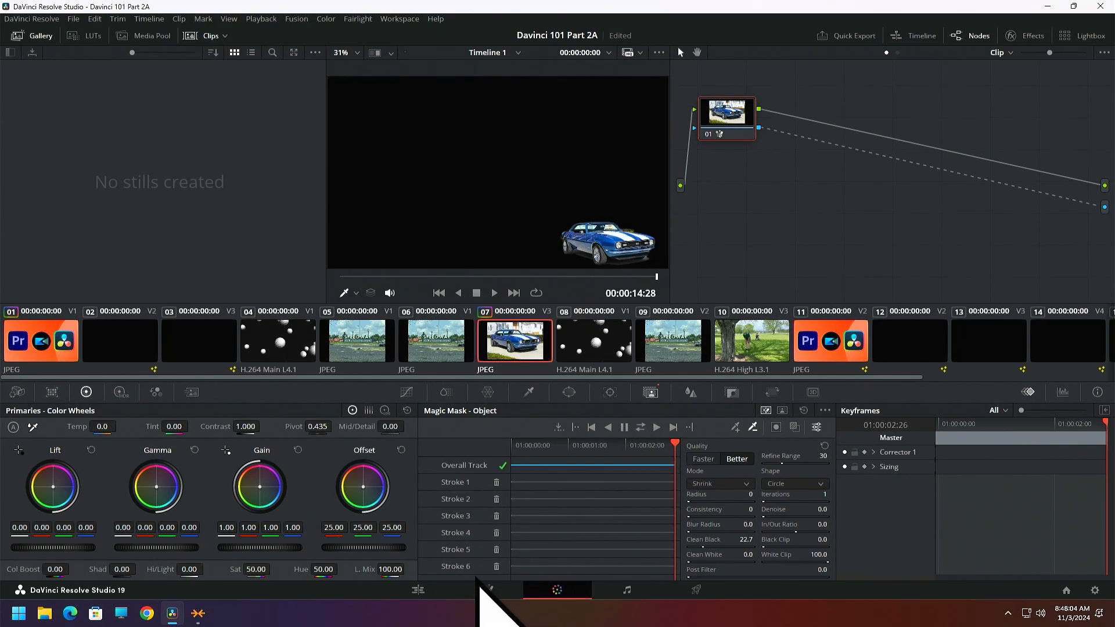
{"action": "left_click", "coordinate": [418, 590]}
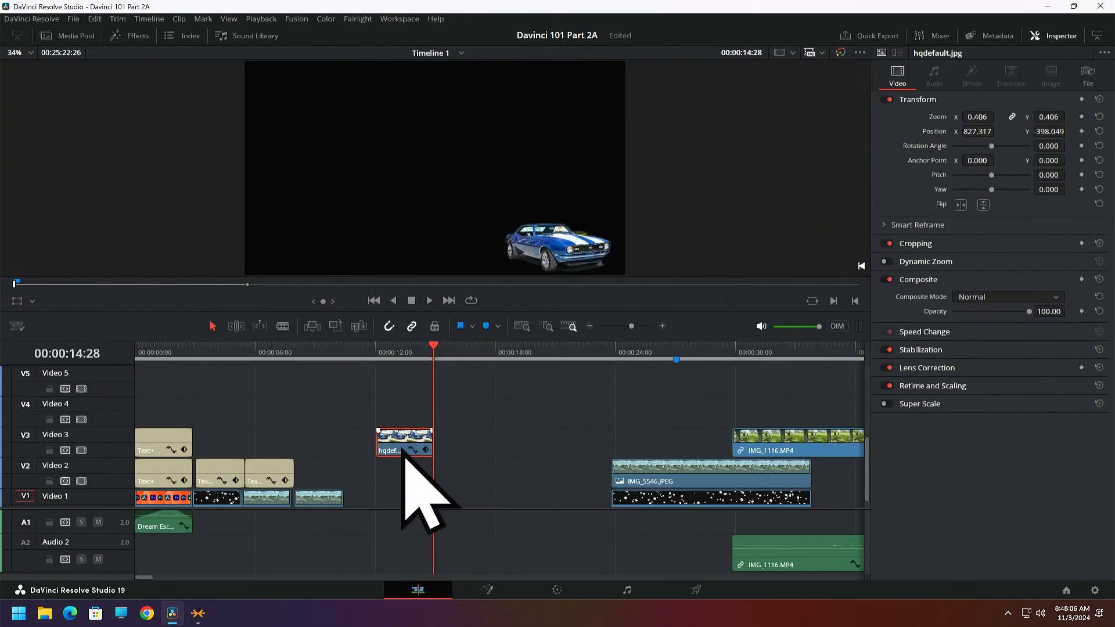
Move the car clip to the start of Video 4 above the opening title, and play the title from the beginning to check it
{"action": "left_click_drag", "start_coordinate": [405, 448], "coordinate": [134, 352]}
{"action": "key", "text": "Home"}
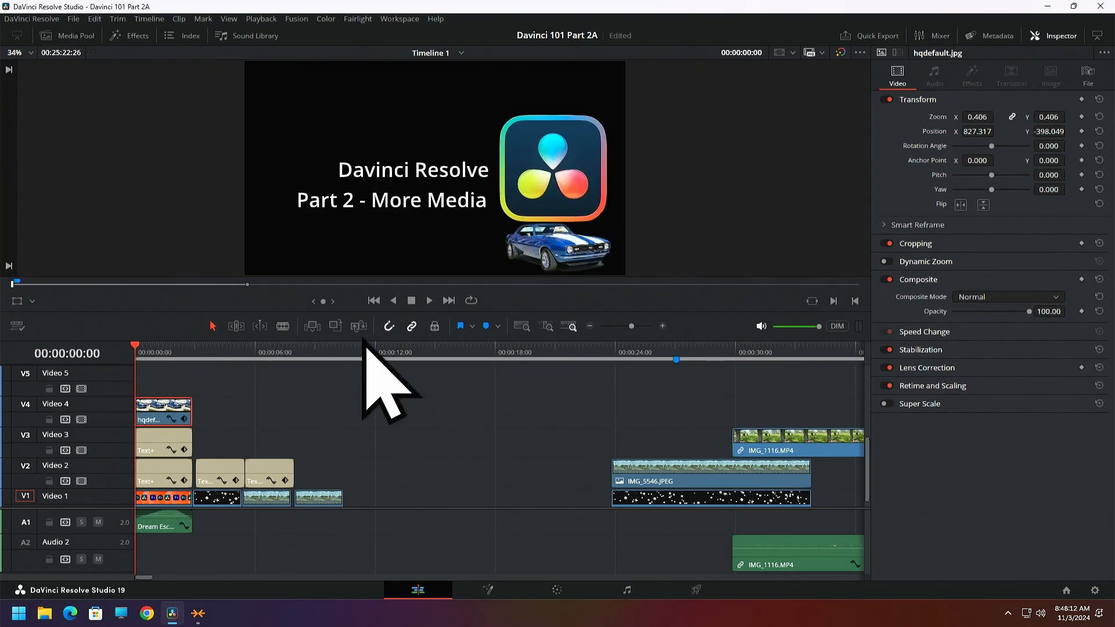
{"action": "left_click", "coordinate": [430, 301]}
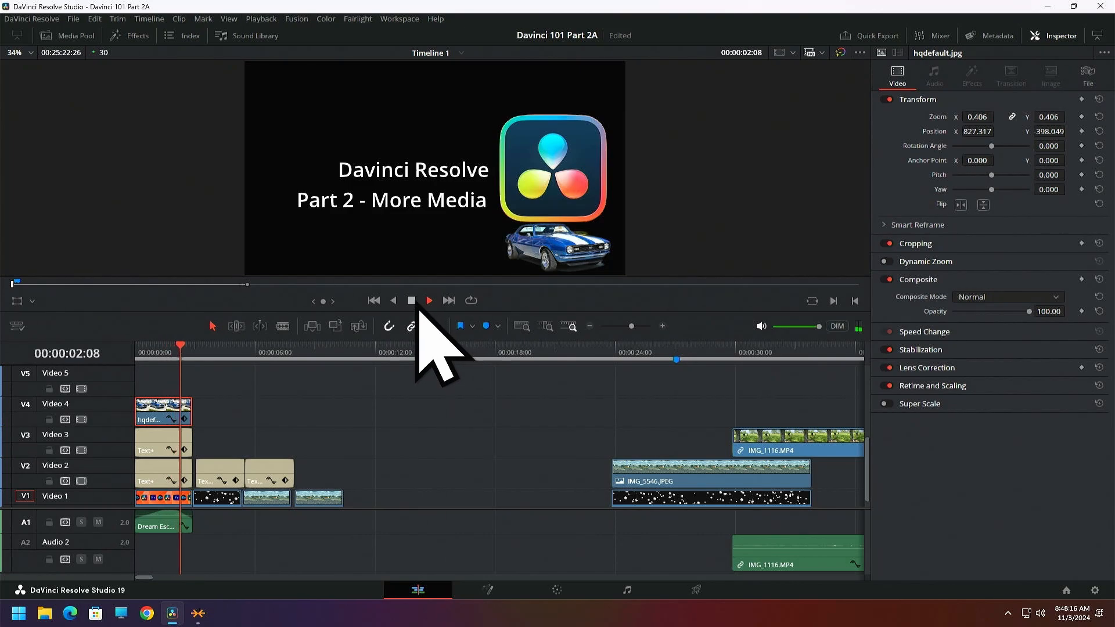
{"action": "key", "text": "space"}
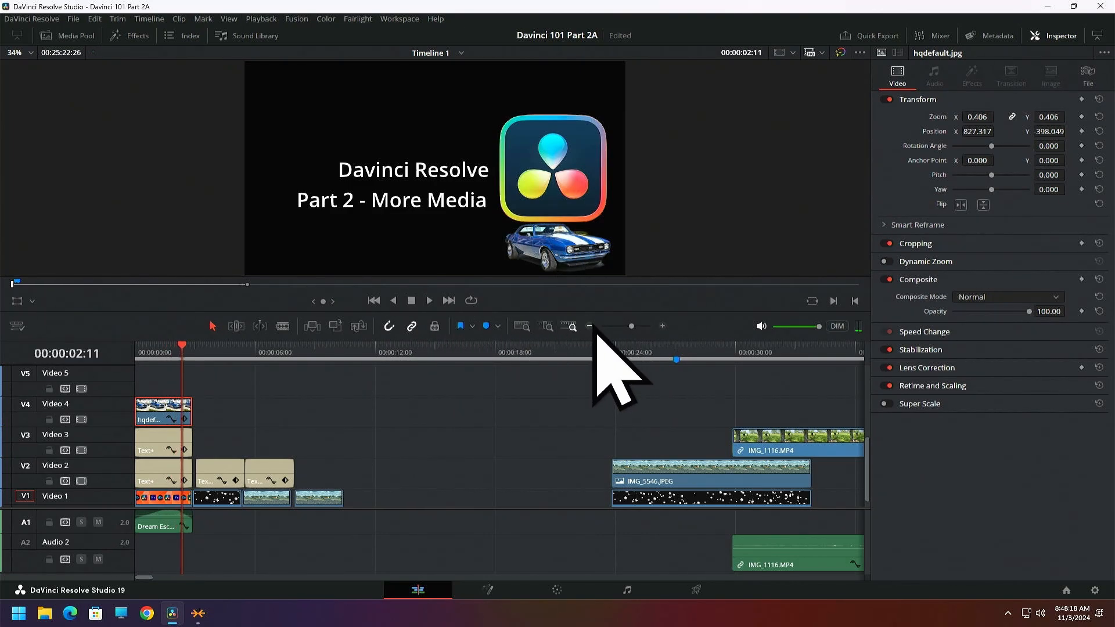
Disable Video 3, Video 2 and Video 1 to isolate the car in the viewer, and re-enable all three tracks
{"action": "left_click_drag", "start_coordinate": [587, 315], "coordinate": [577, 443]}
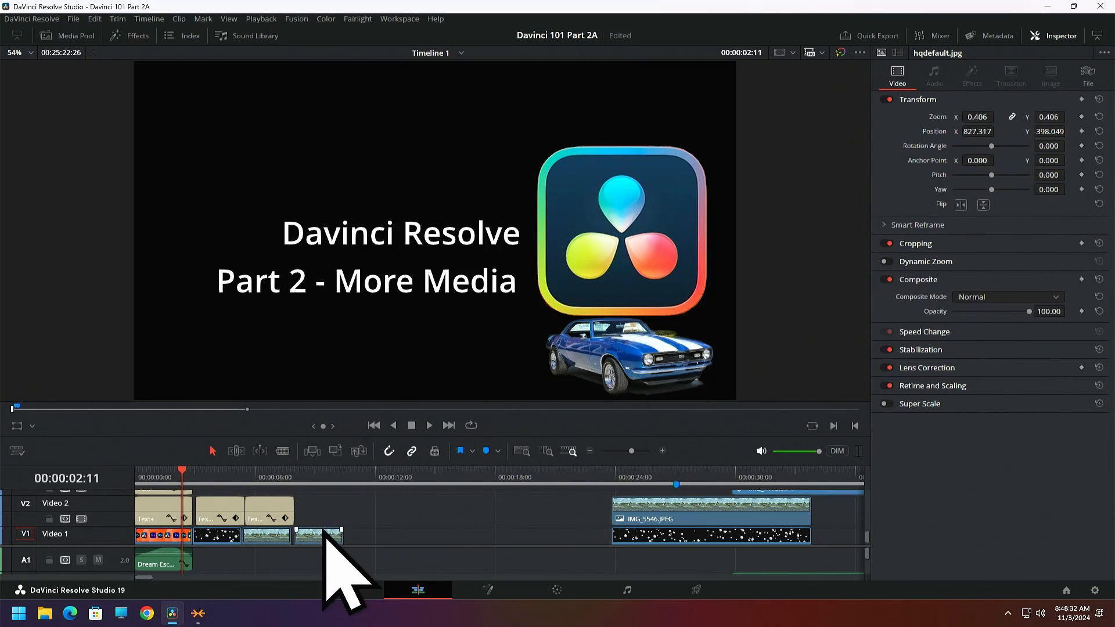
{"action": "left_click_drag", "start_coordinate": [505, 439], "coordinate": [511, 329]}
{"action": "scroll", "coordinate": [488, 427], "scroll_direction": "down", "scroll_amount": 5}
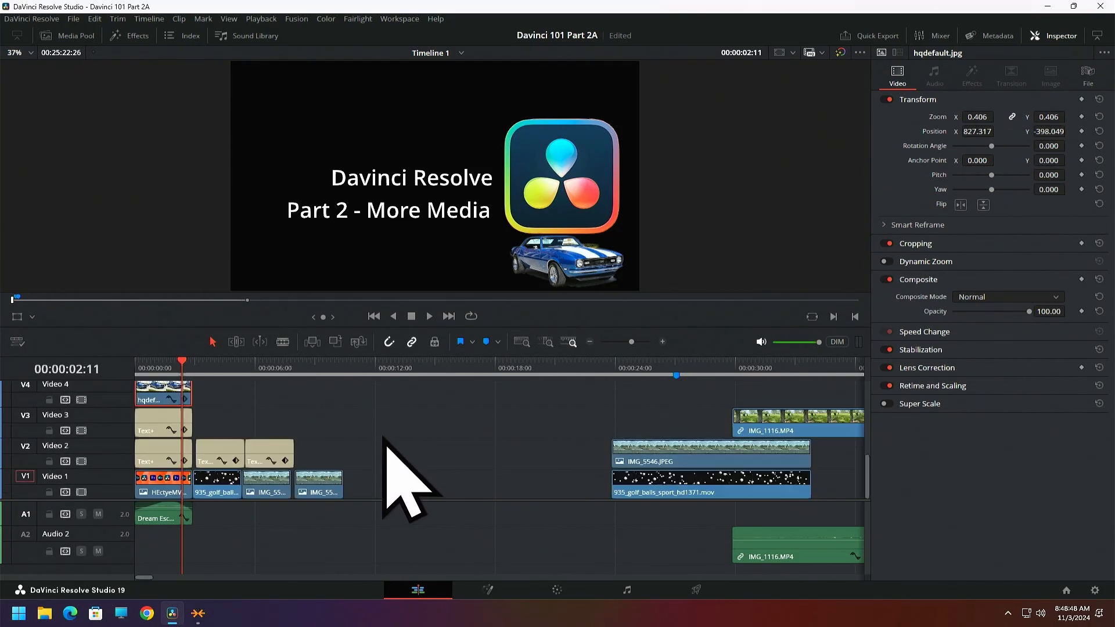
{"action": "left_click", "coordinate": [81, 431]}
{"action": "left_click", "coordinate": [81, 461]}
{"action": "left_click", "coordinate": [82, 492]}
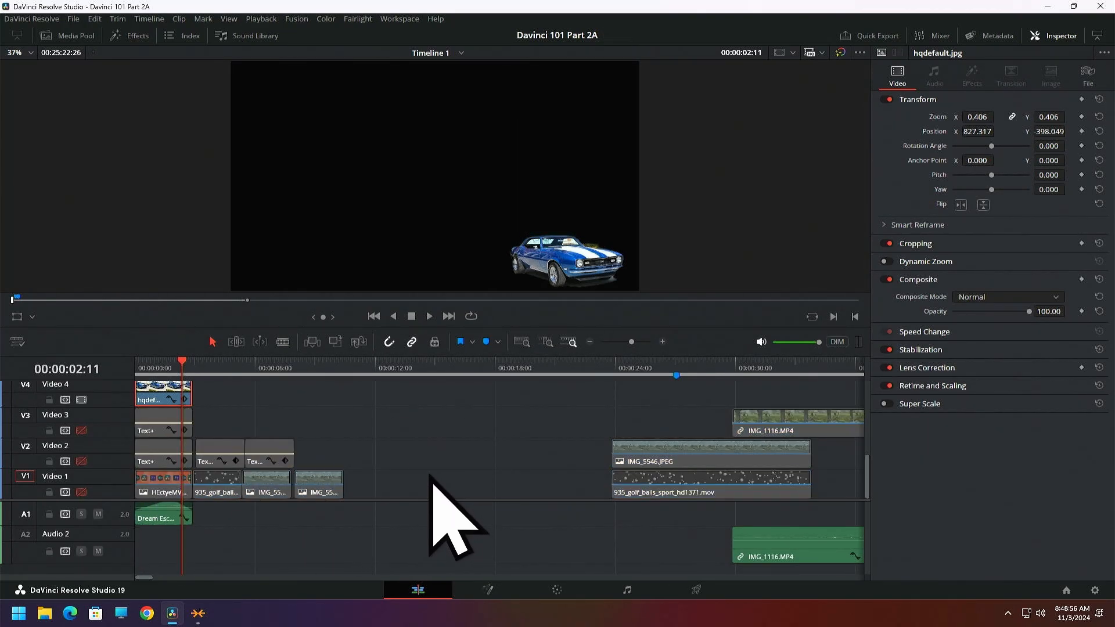
{"action": "left_click", "coordinate": [81, 492]}
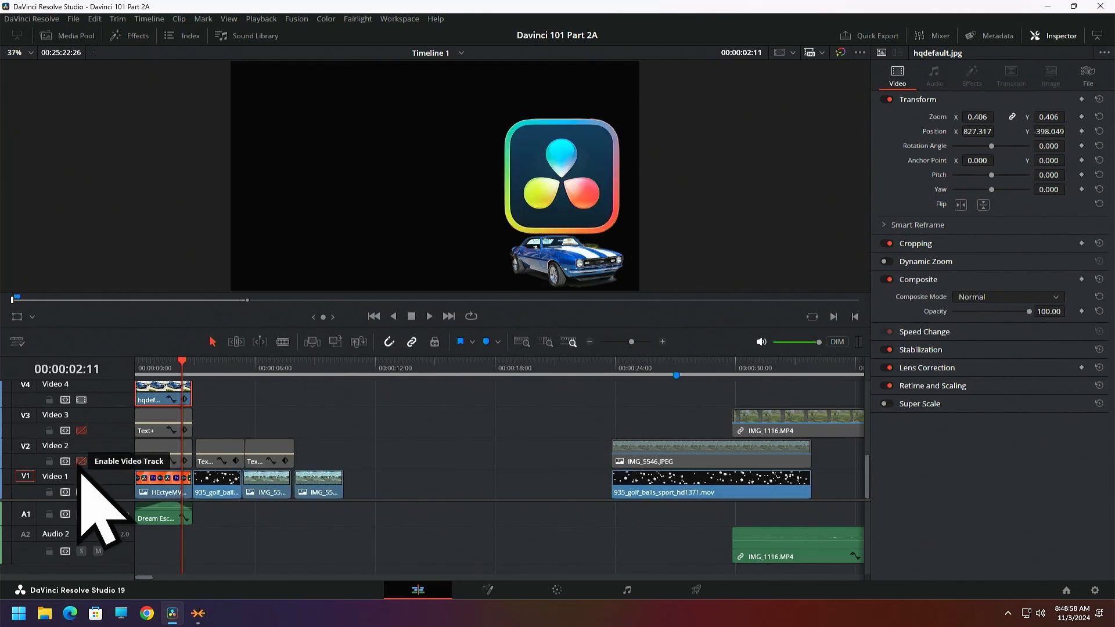
{"action": "left_click", "coordinate": [81, 461]}
{"action": "left_click", "coordinate": [82, 431]}
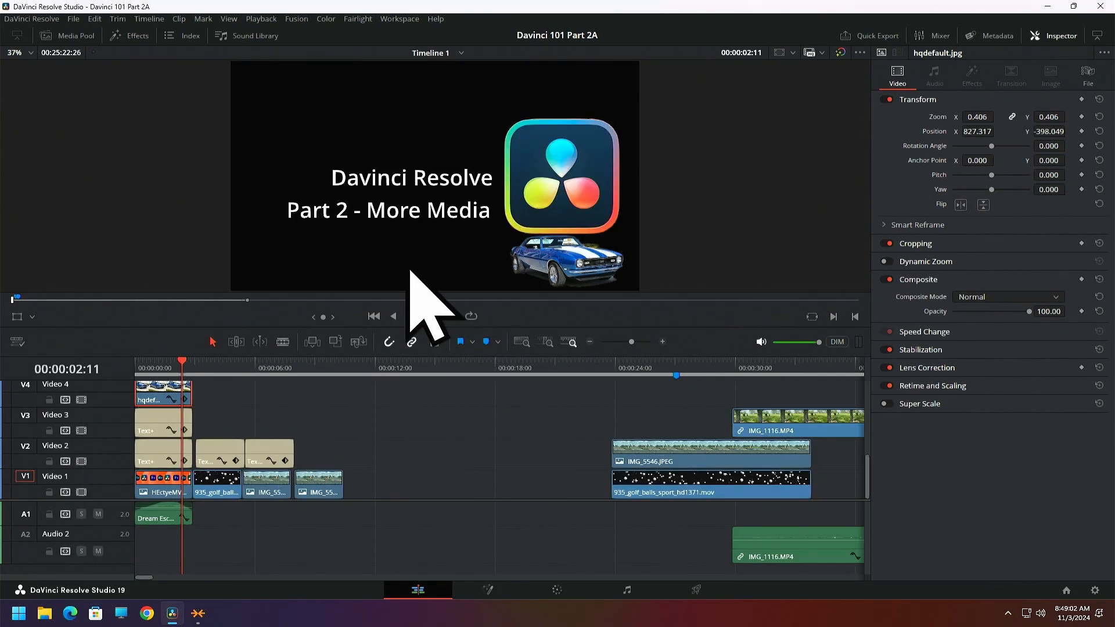
Disable Video 4, Video 3 and Video 2 one after another to view the logo alone, and re-enable them from the lowest up
{"action": "left_click", "coordinate": [81, 400]}
{"action": "left_click", "coordinate": [81, 431]}
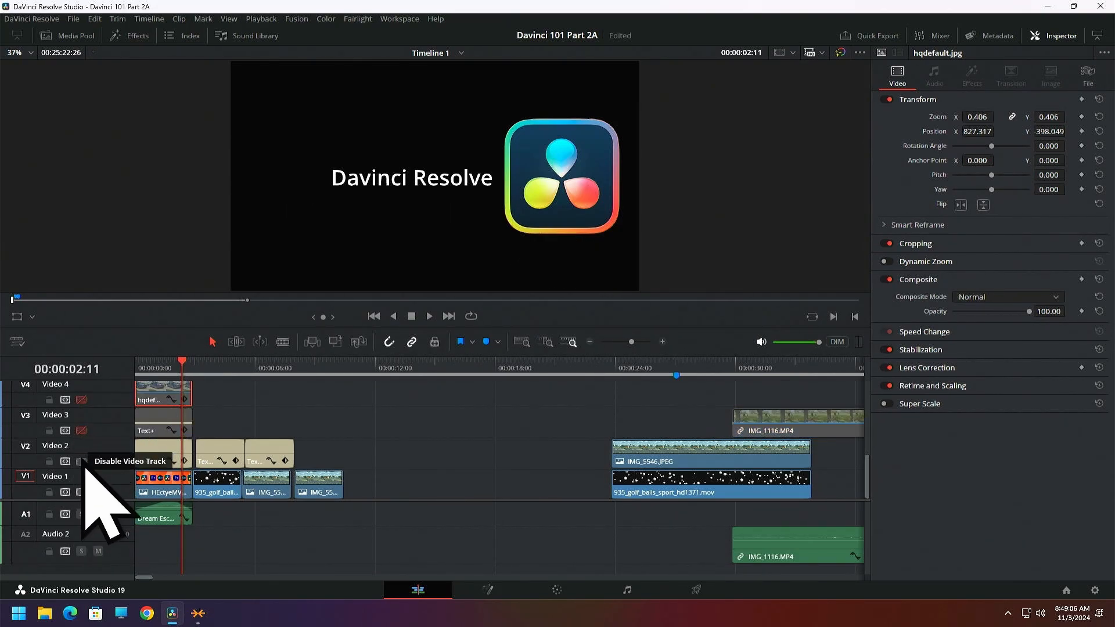
{"action": "left_click", "coordinate": [81, 461]}
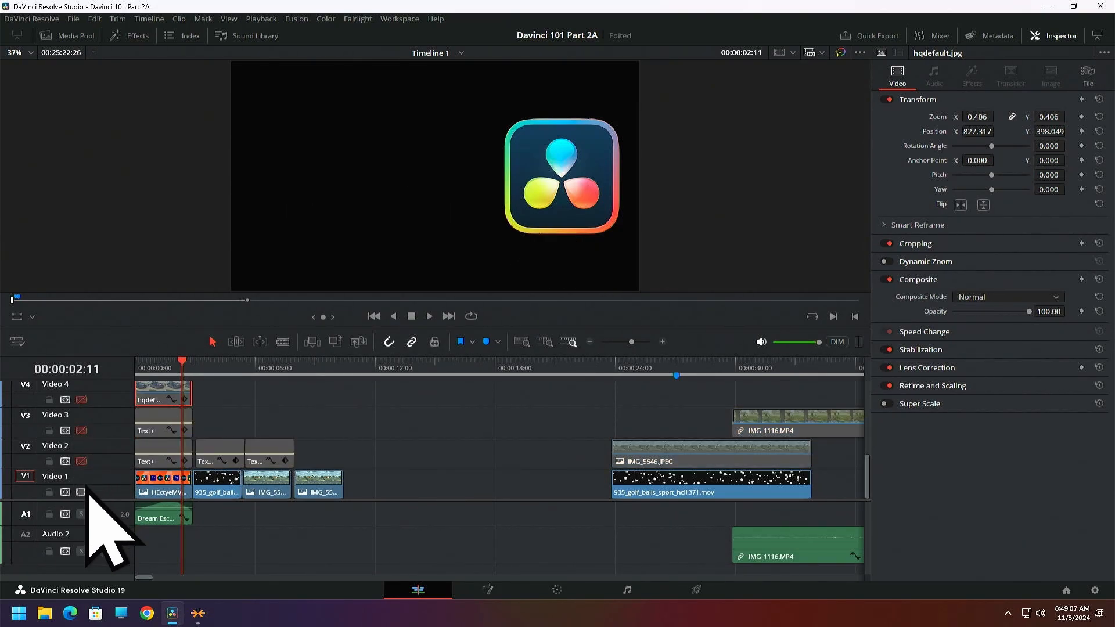
{"action": "left_click", "coordinate": [81, 461]}
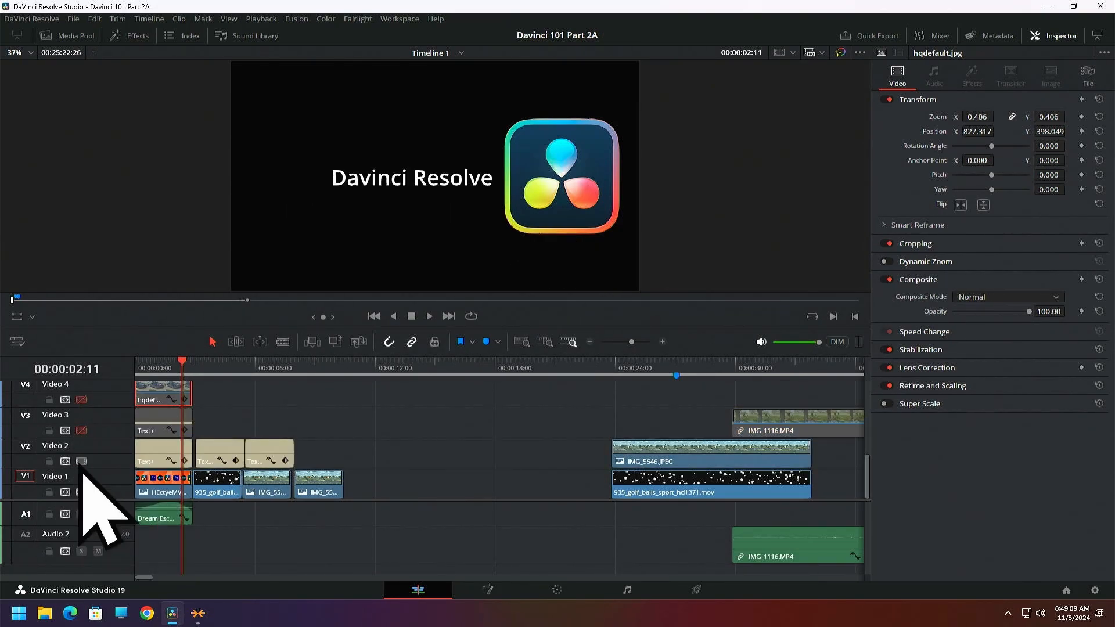
{"action": "left_click", "coordinate": [81, 430]}
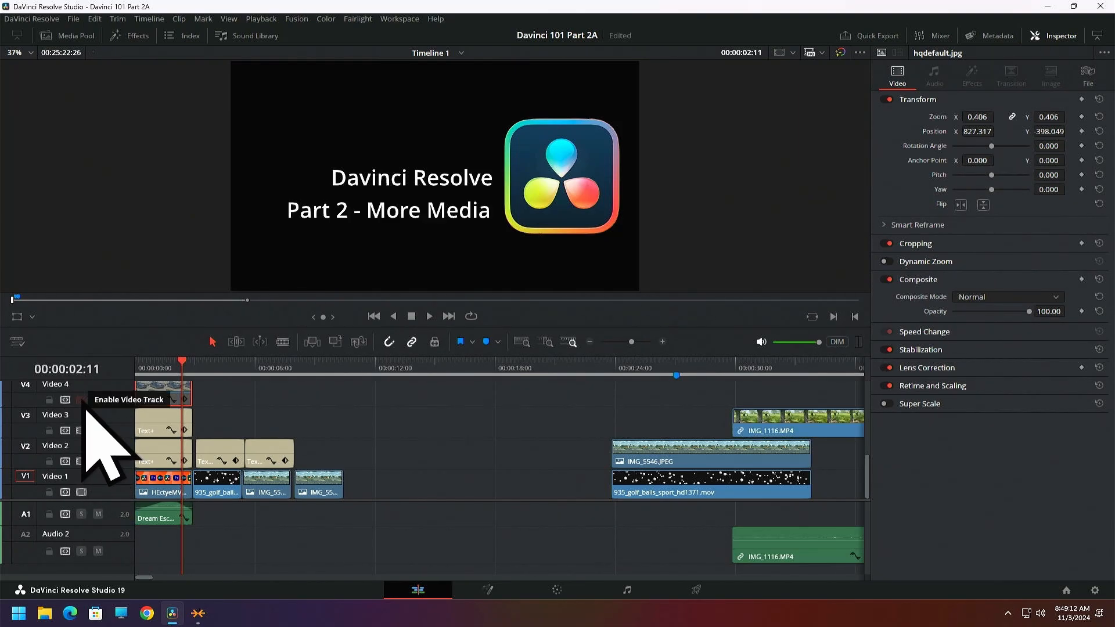
{"action": "left_click", "coordinate": [81, 400]}
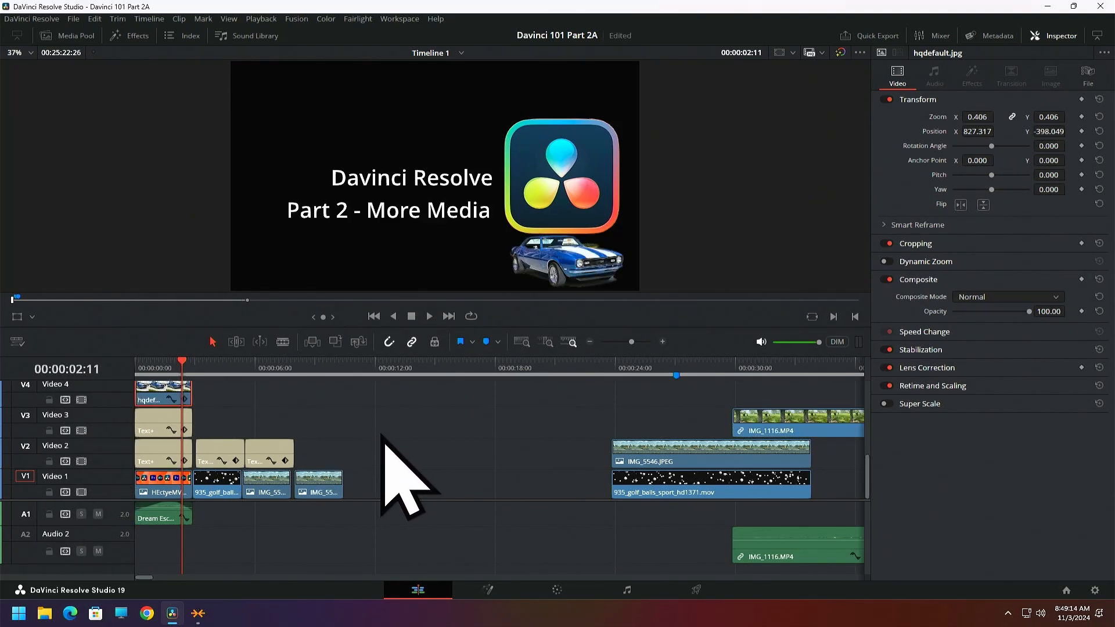
Return the playhead to 00:00:00:00 and shift the two later title clips on Video 2 together against the opening title
{"action": "left_click_drag", "start_coordinate": [112, 500], "coordinate": [112, 551]}
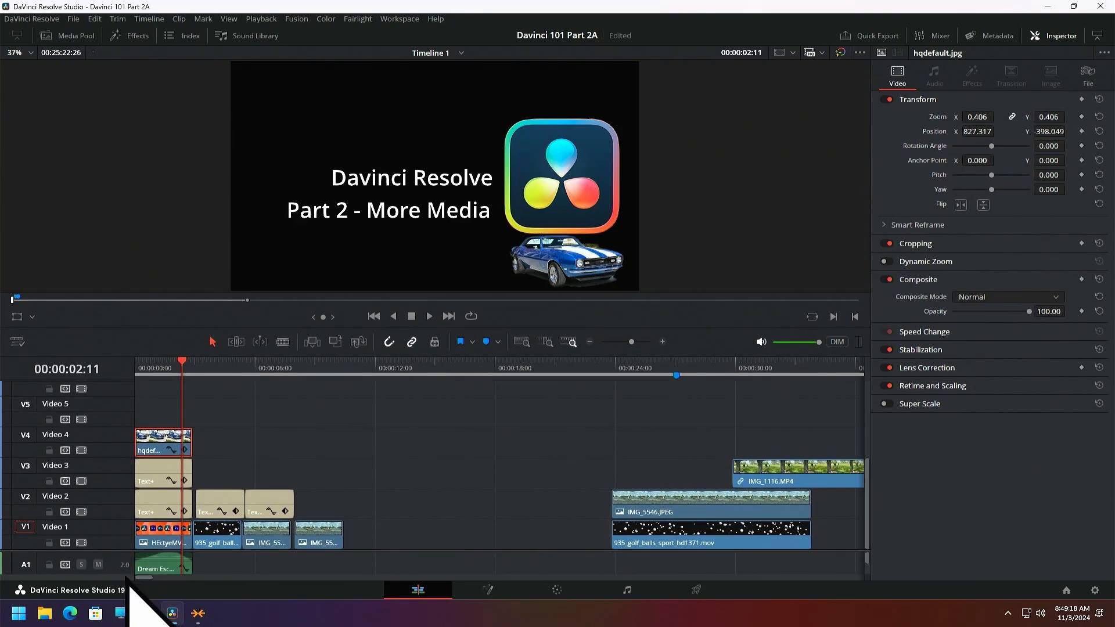
{"action": "left_click_drag", "start_coordinate": [182, 361], "coordinate": [128, 366]}
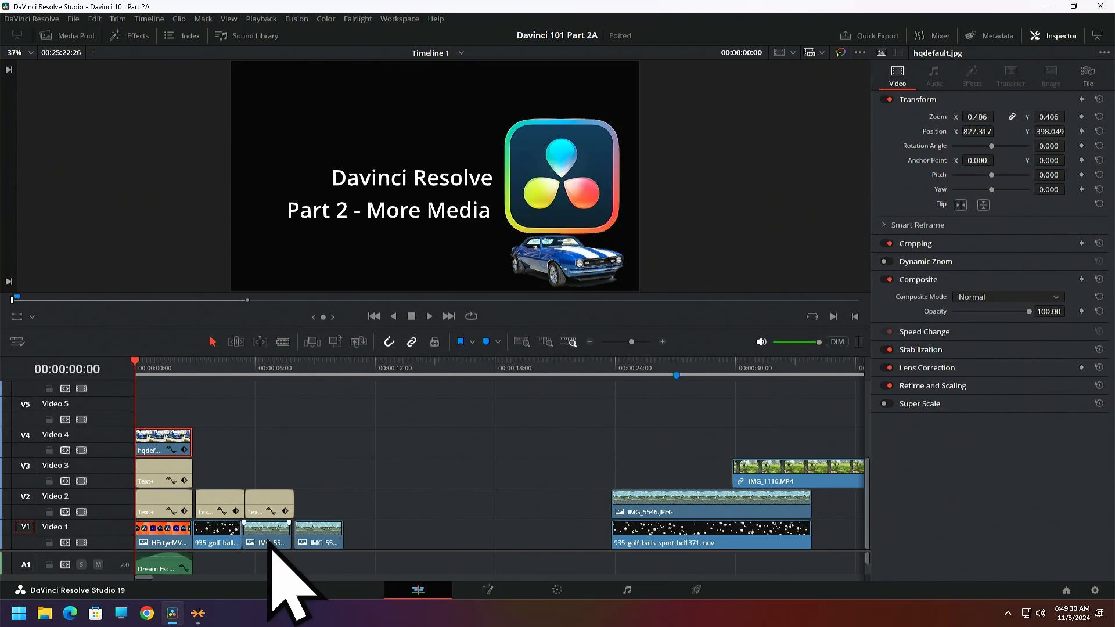
{"action": "left_click_drag", "start_coordinate": [232, 464], "coordinate": [278, 500]}
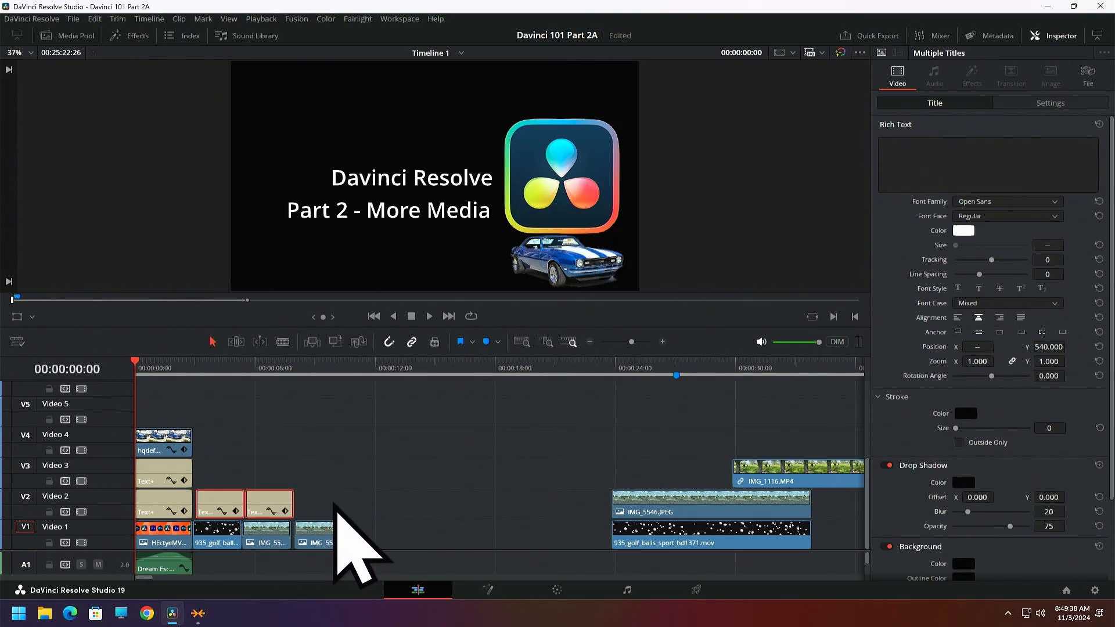
{"action": "left_click_drag", "start_coordinate": [277, 504], "coordinate": [271, 501]}
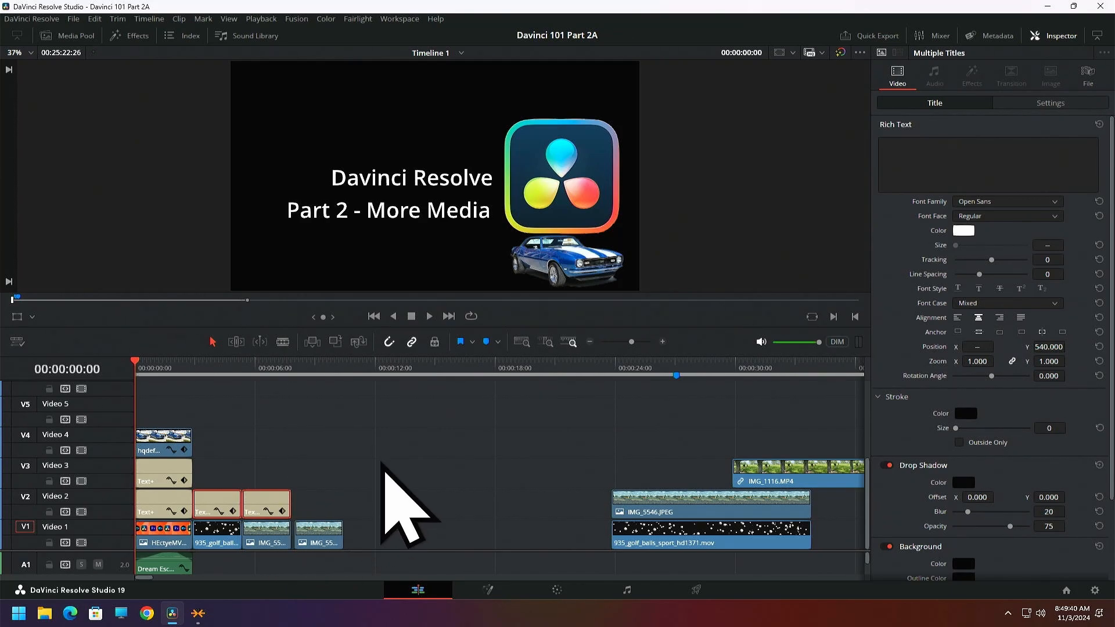
{"action": "left_click", "coordinate": [432, 440]}
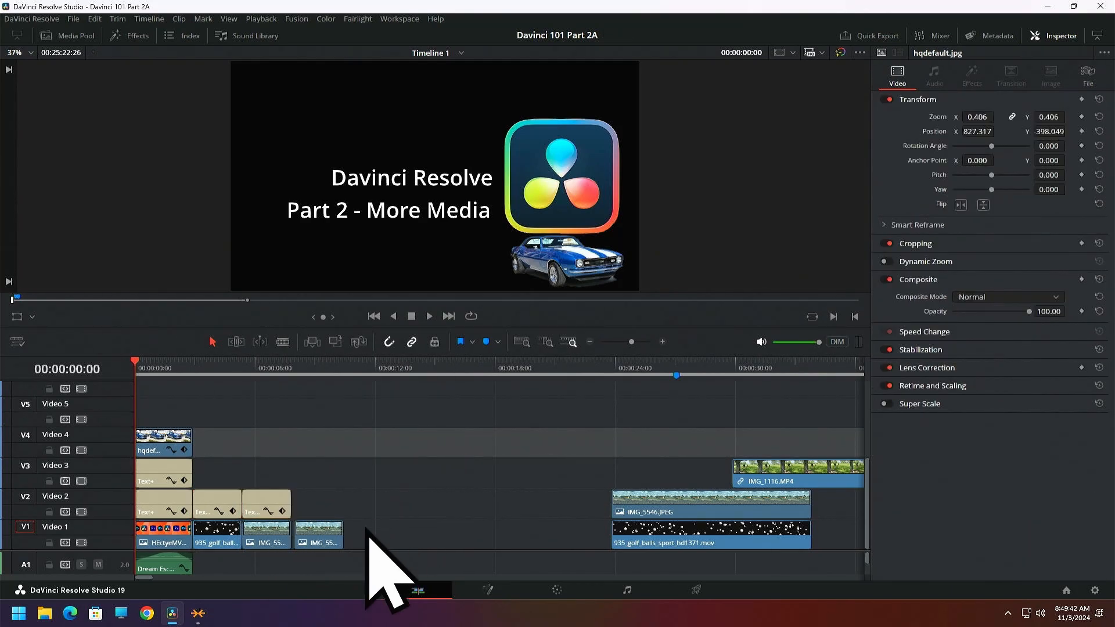
Slide the fourth clip on Video 1 along the track with snapping off and on, and snap it against the preceding image clip
{"action": "left_click", "coordinate": [324, 537]}
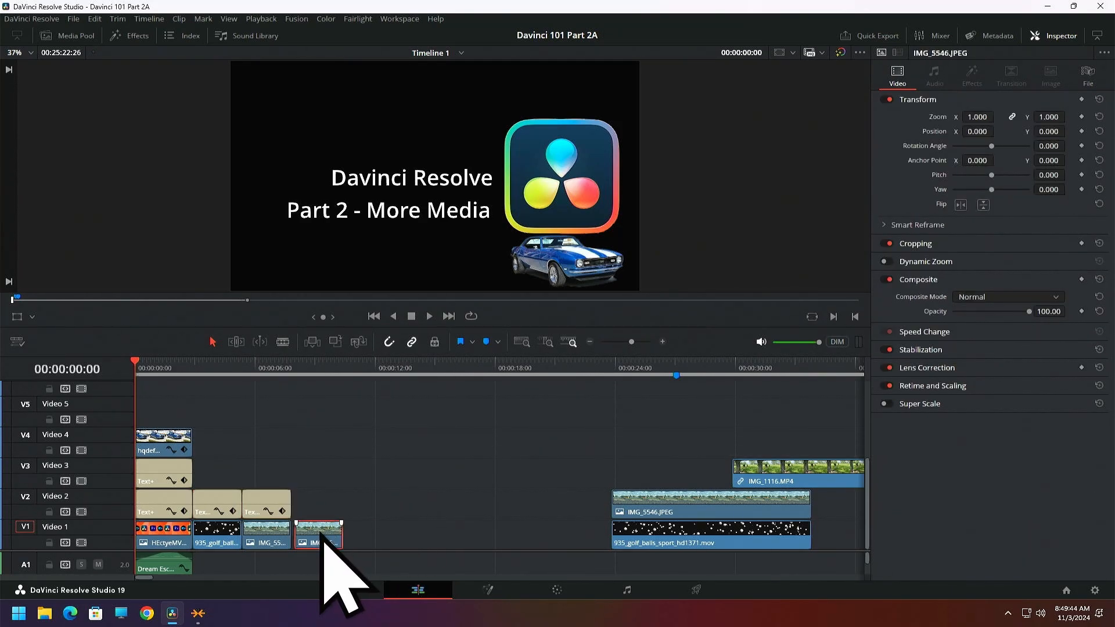
{"action": "left_click_drag", "start_coordinate": [316, 548], "coordinate": [345, 528]}
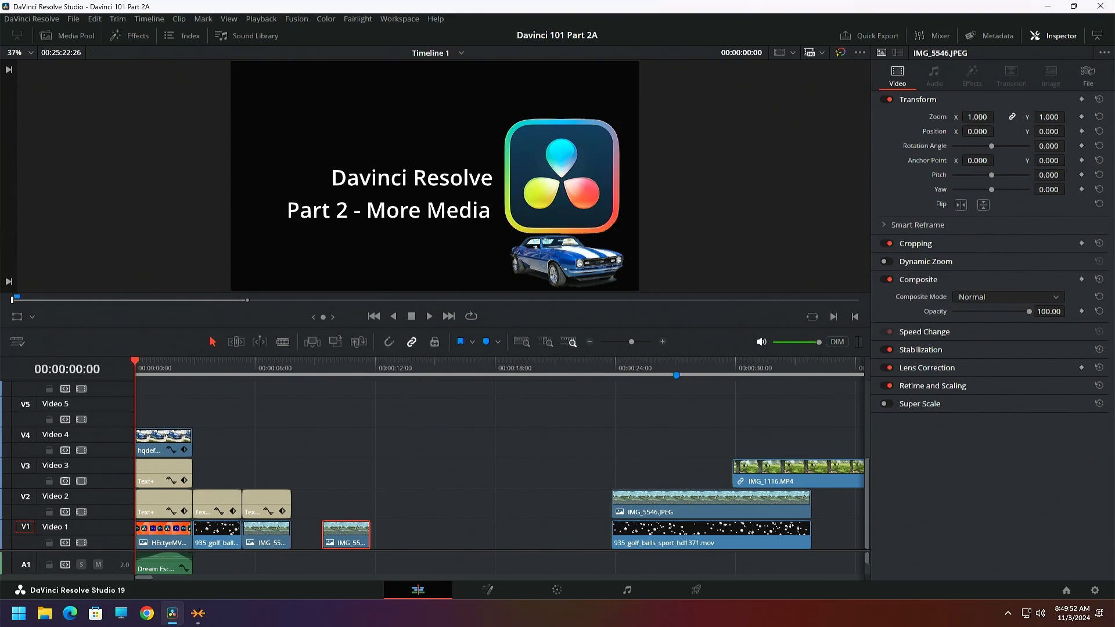
{"action": "mouse_move", "coordinate": [341, 530]}
{"action": "left_mouse_down"}
{"action": "mouse_move", "coordinate": [280, 532]}
{"action": "mouse_move", "coordinate": [349, 532]}
{"action": "left_mouse_up"}
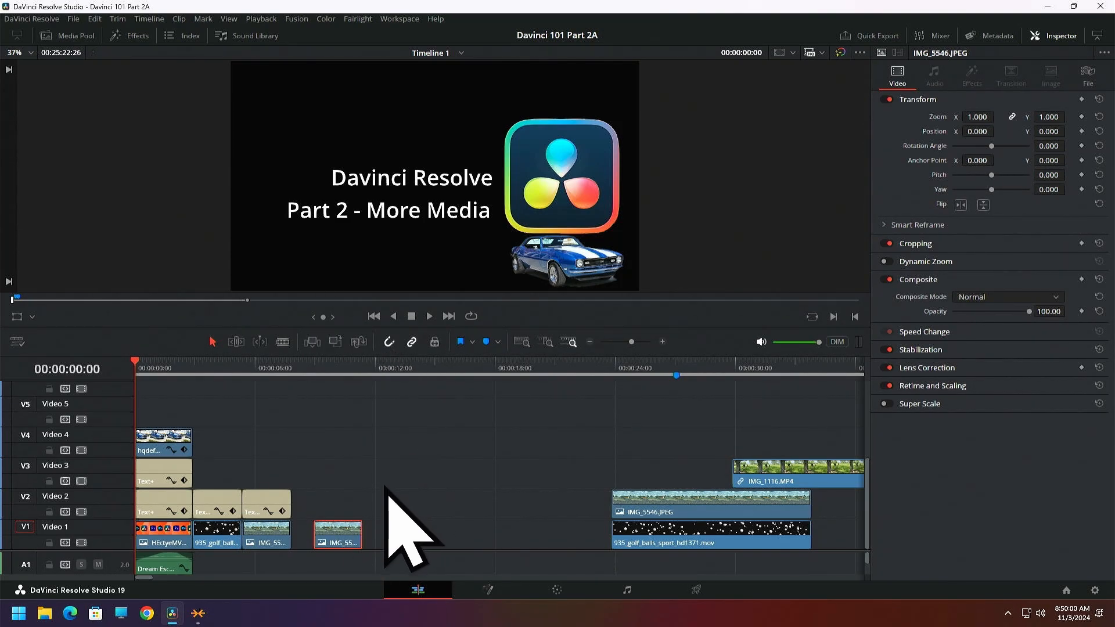
{"action": "left_click_drag", "start_coordinate": [334, 529], "coordinate": [314, 533]}
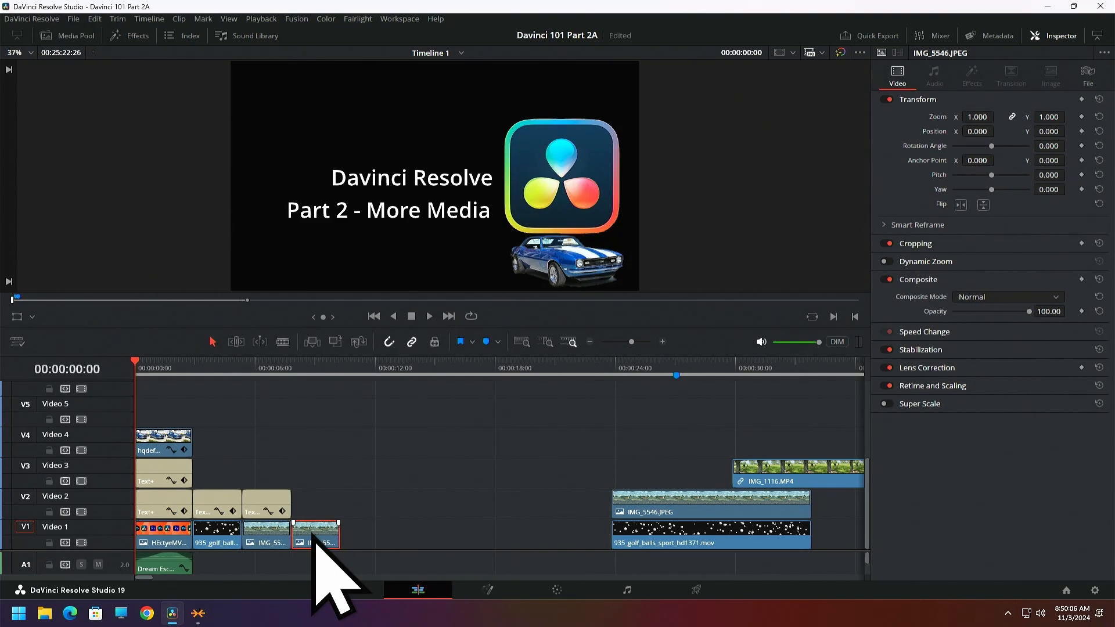
{"action": "mouse_move", "coordinate": [314, 533]}
{"action": "left_mouse_down"}
{"action": "mouse_move", "coordinate": [301, 535]}
{"action": "mouse_move", "coordinate": [348, 537]}
{"action": "mouse_move", "coordinate": [331, 534]}
{"action": "left_mouse_up"}
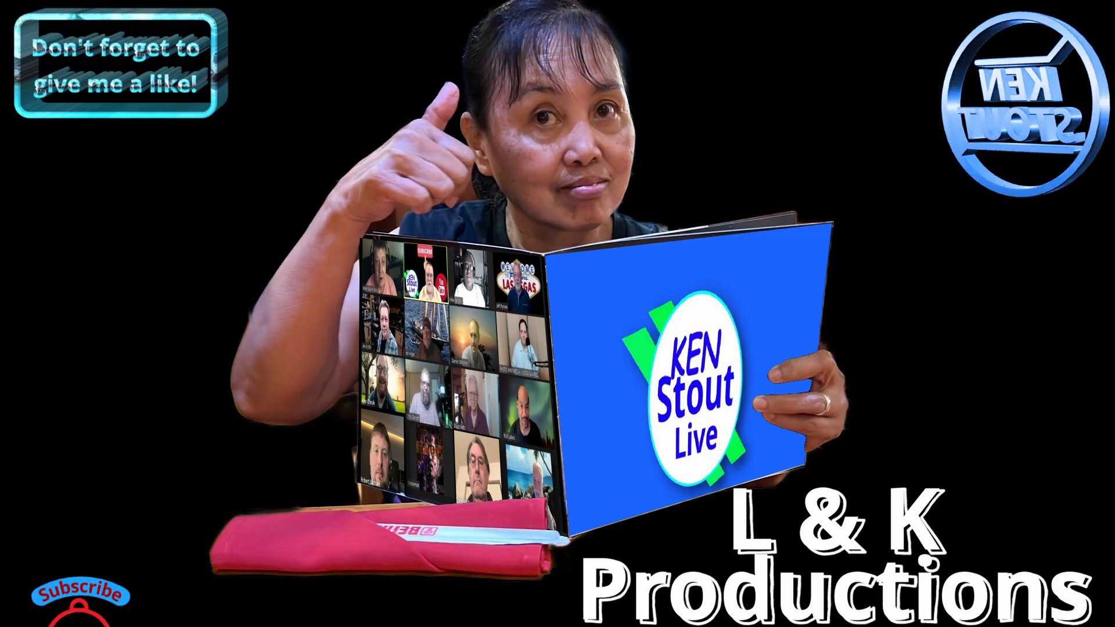